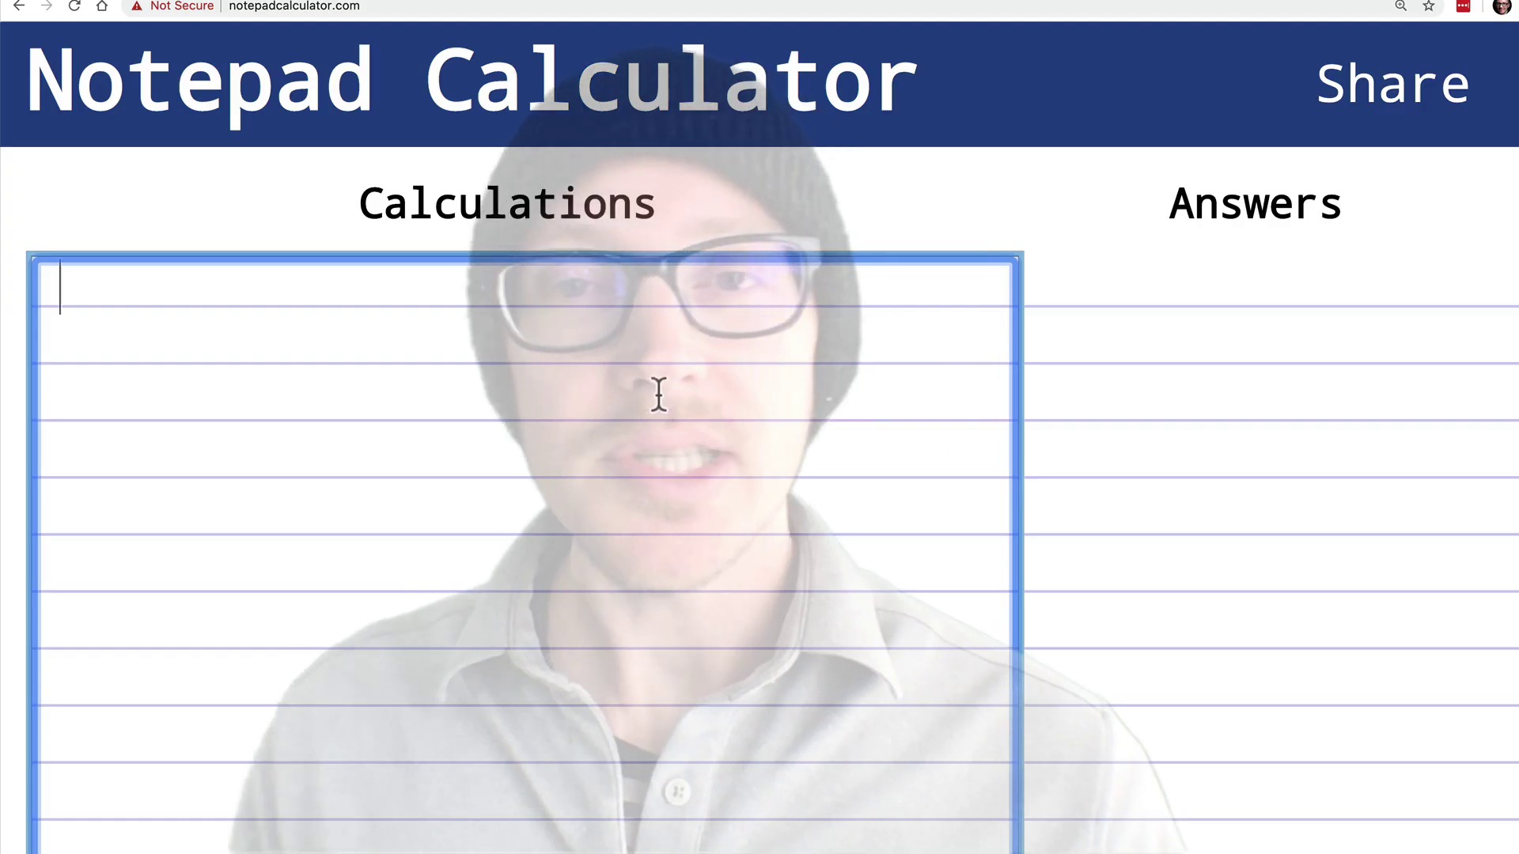
# - Calculate 1000/360 on the first line, highlight its answer, and start a new line below
pyautogui.click(516, 372)
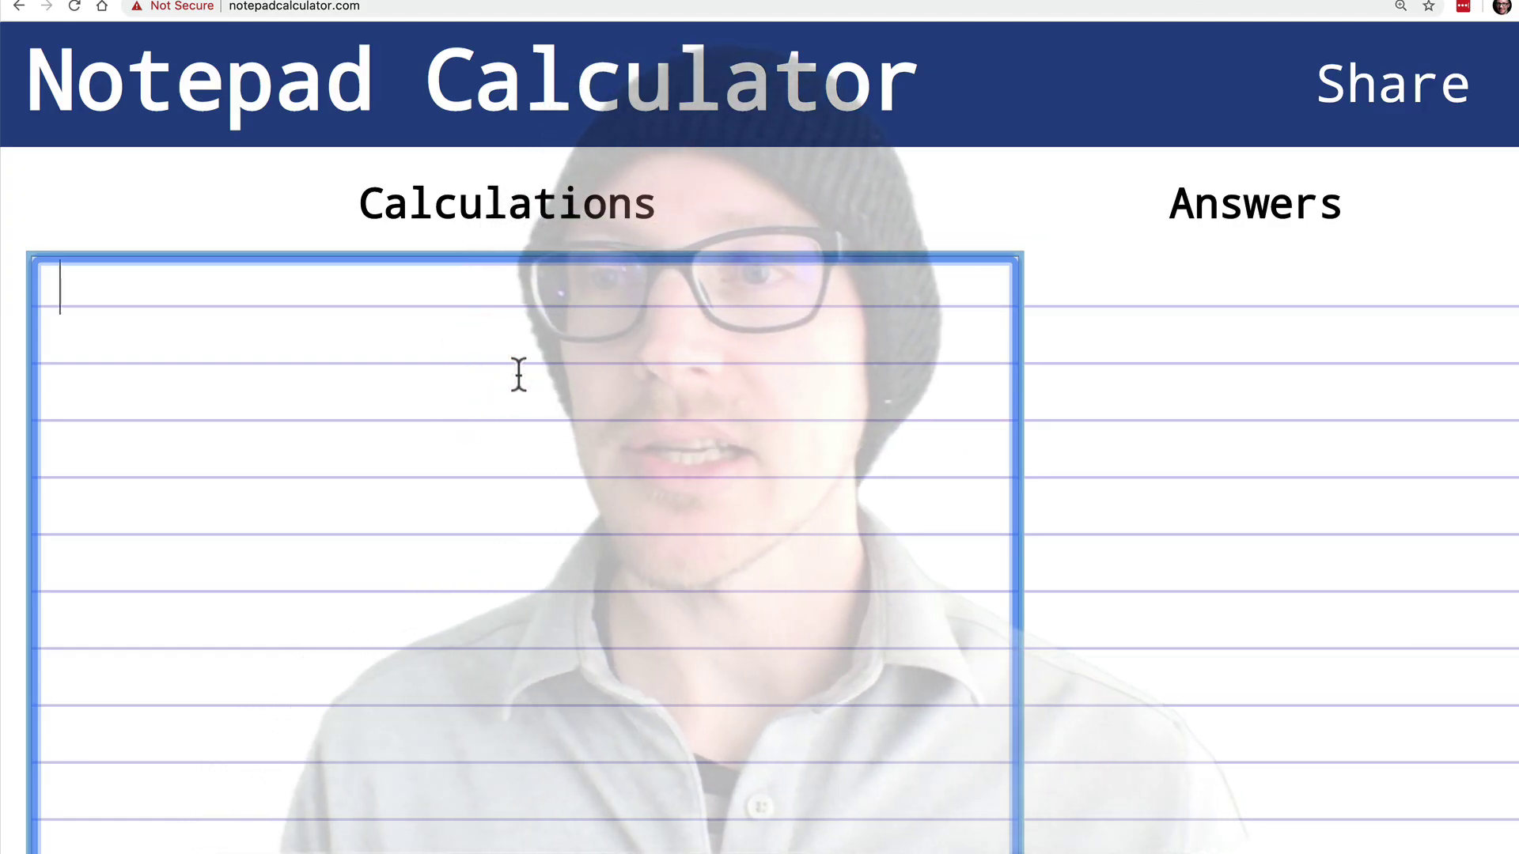
pyautogui.write('1')
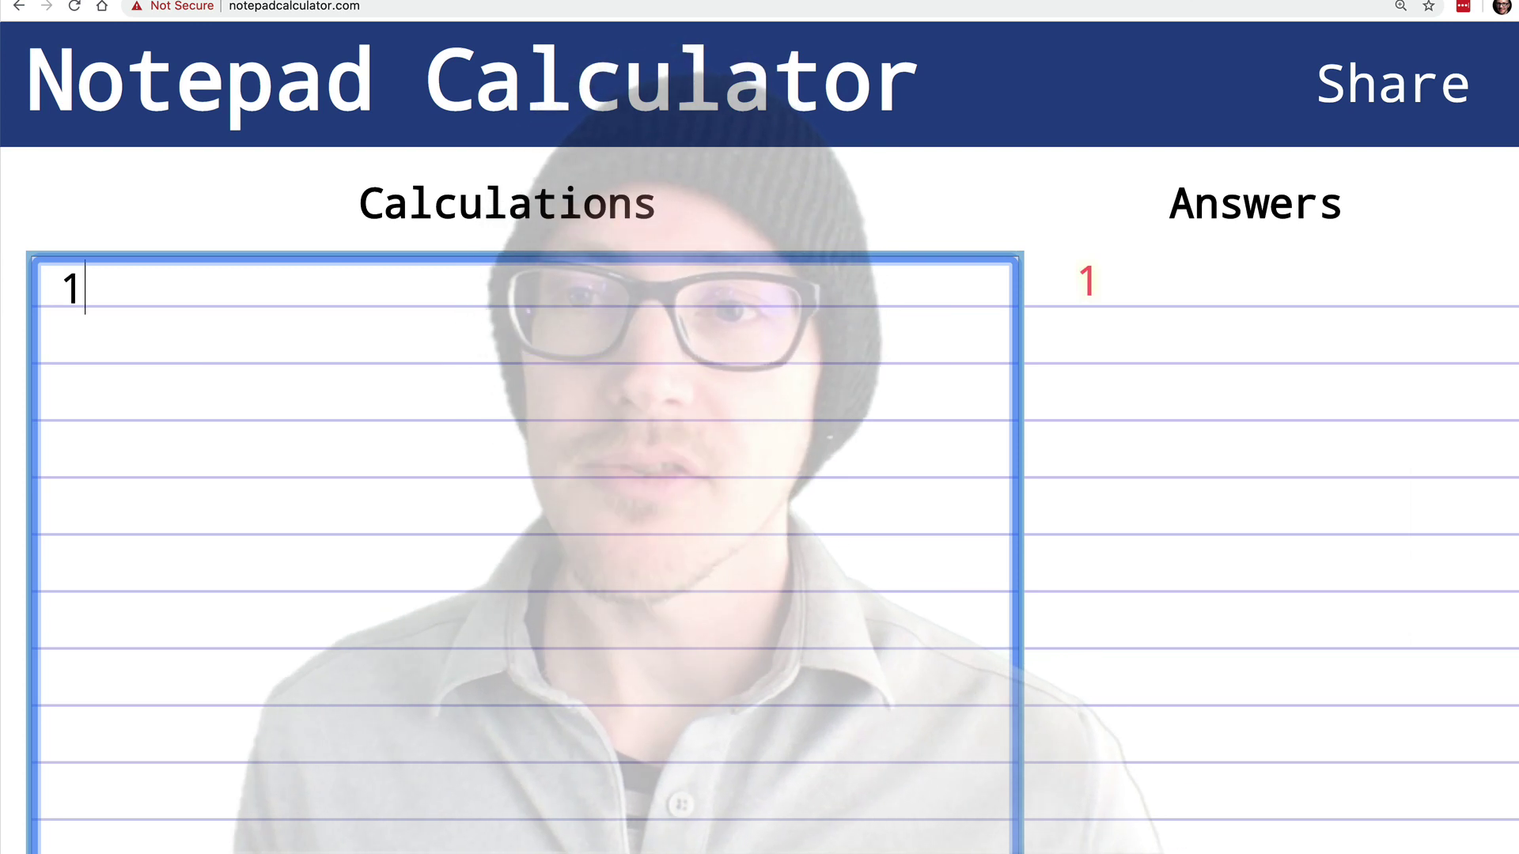
pyautogui.write('000/')
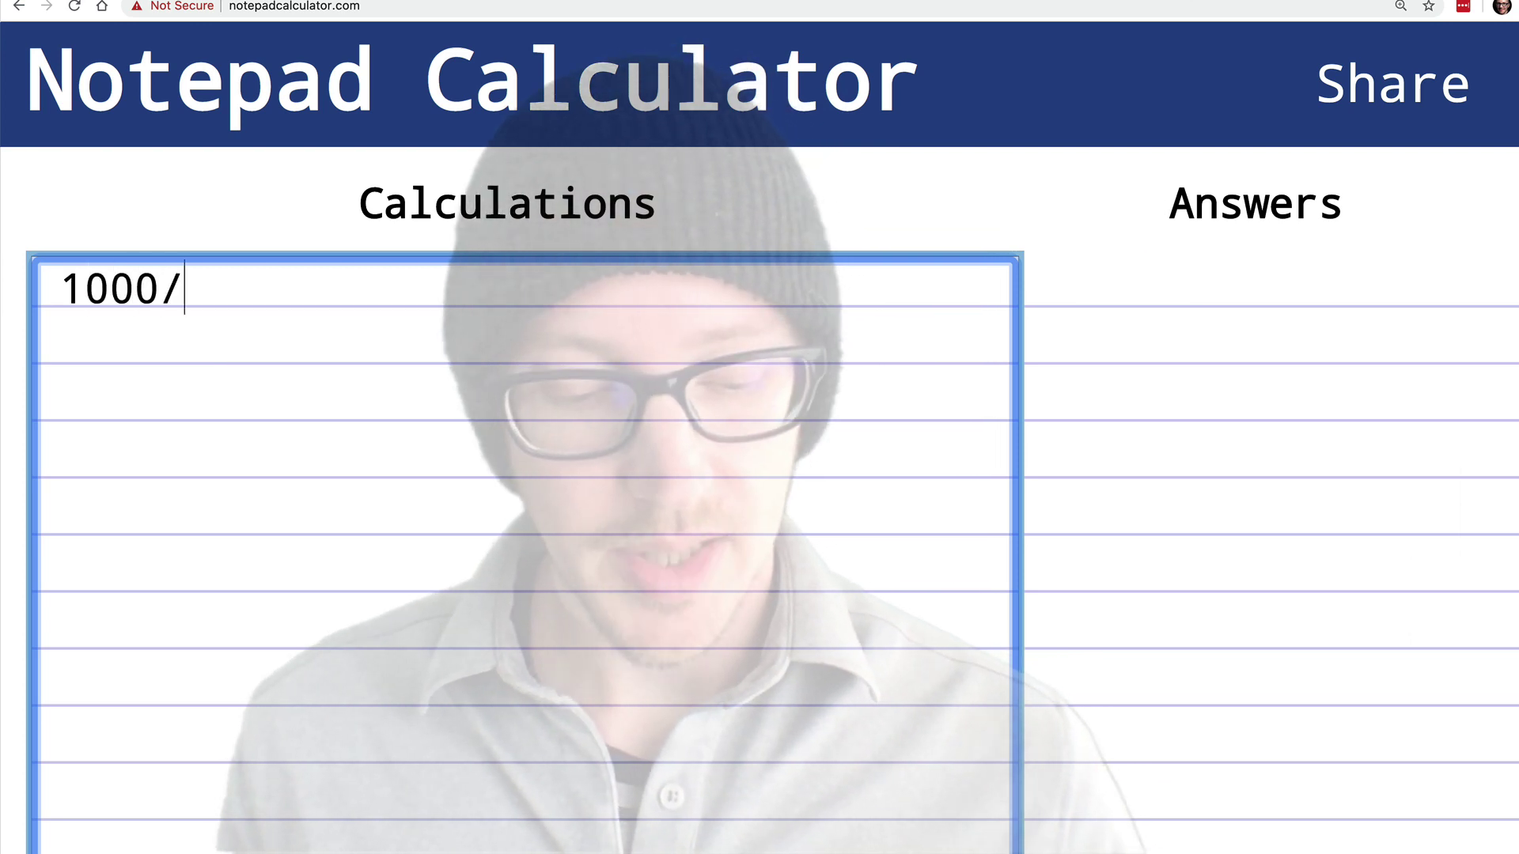
pyautogui.write('360')
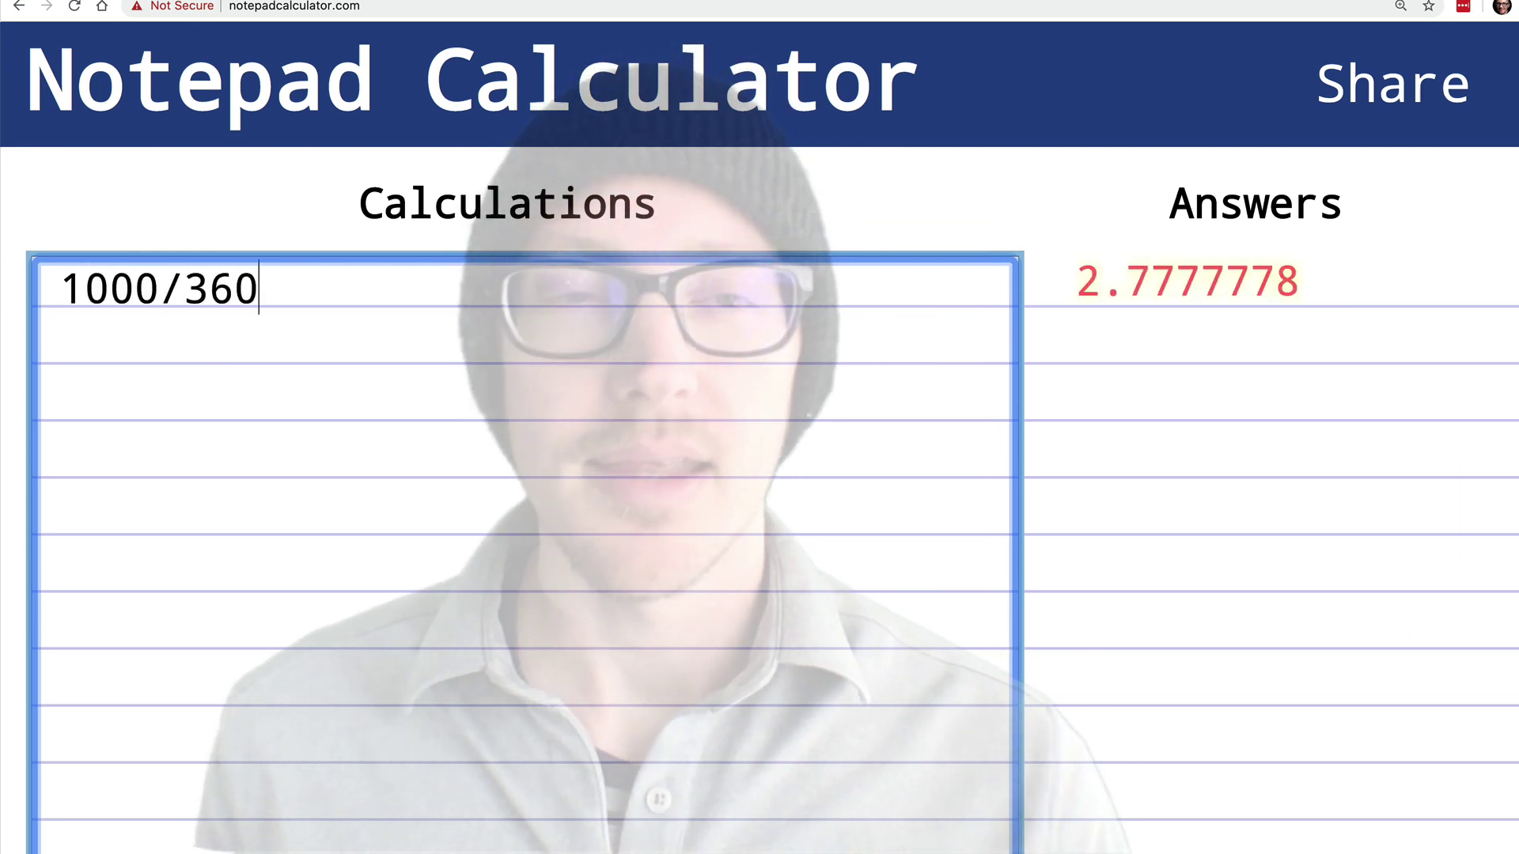
pyautogui.moveTo(1085, 292); pyautogui.dragTo(1297, 291)
pyautogui.click(163, 359)
pyautogui.press('Return')
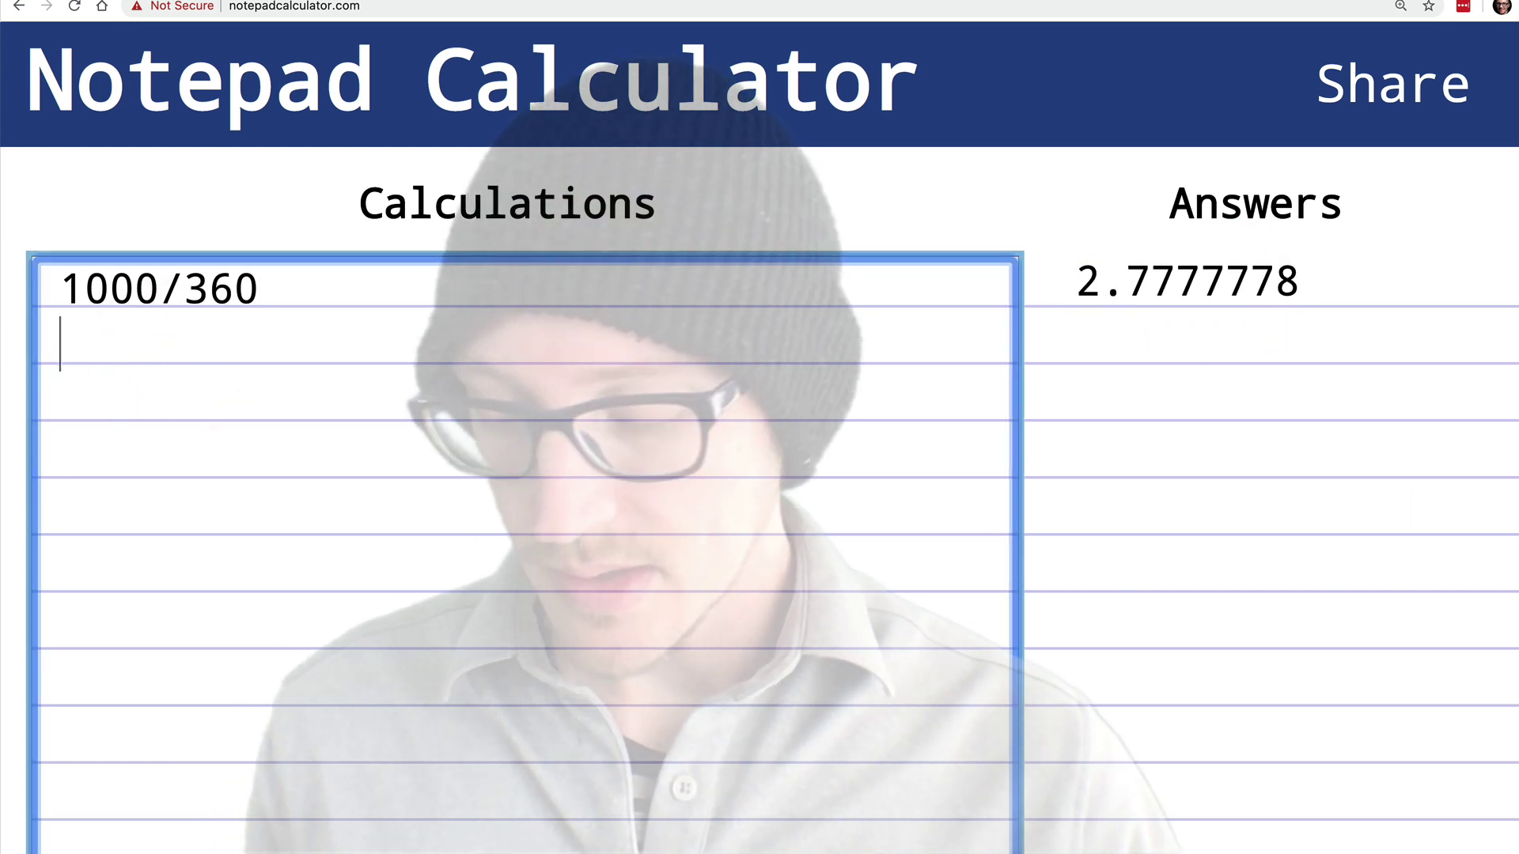
# - Add the note "at 2.78Hz: 1ms = 1º" beneath the 1000/360 calculation
pyautogui.write('at 2.78')
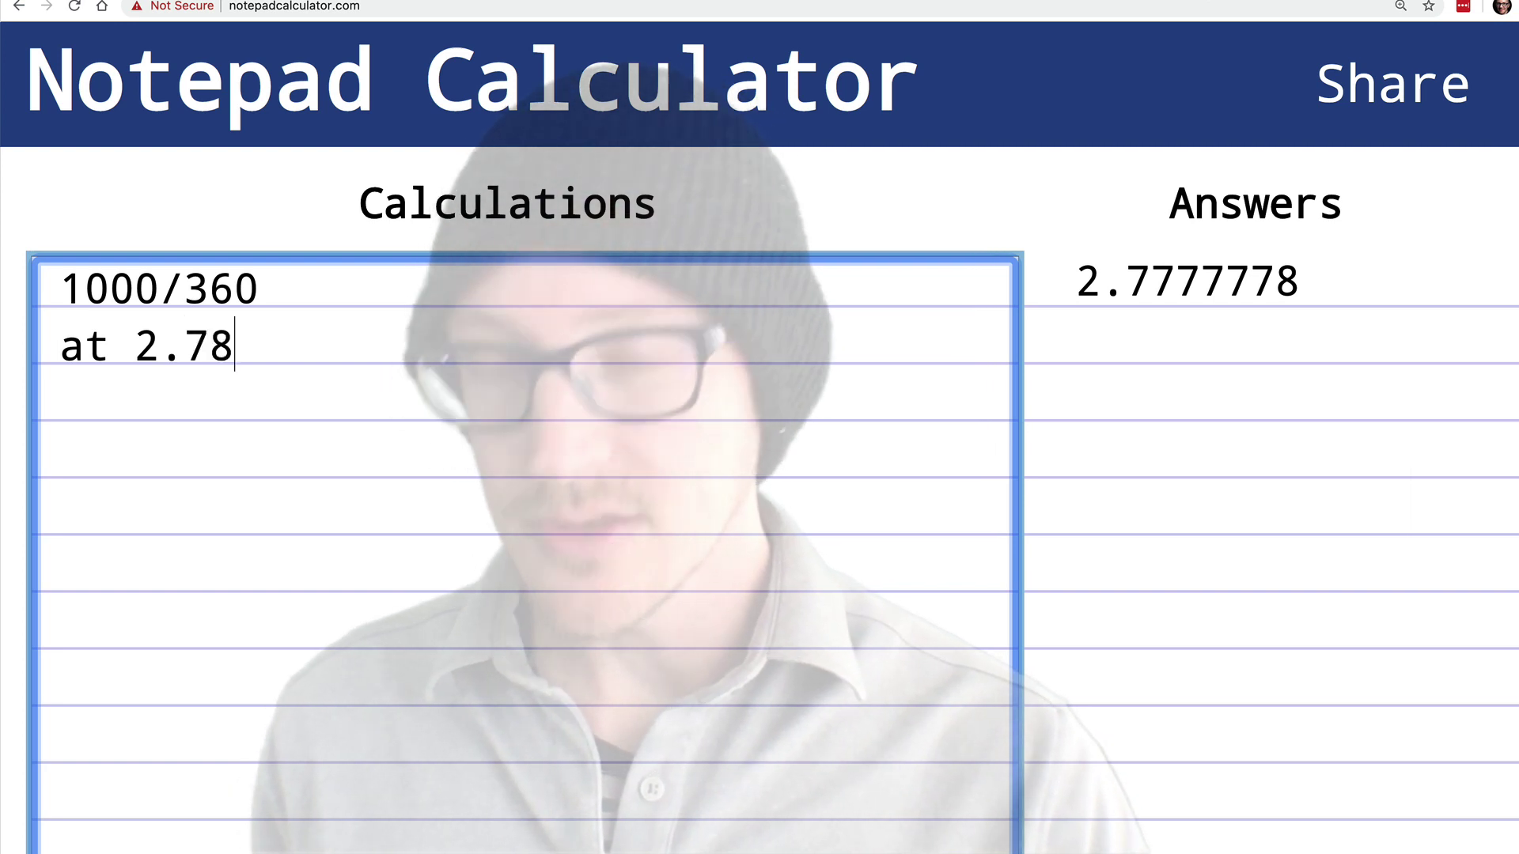
pyautogui.write('Hz:')
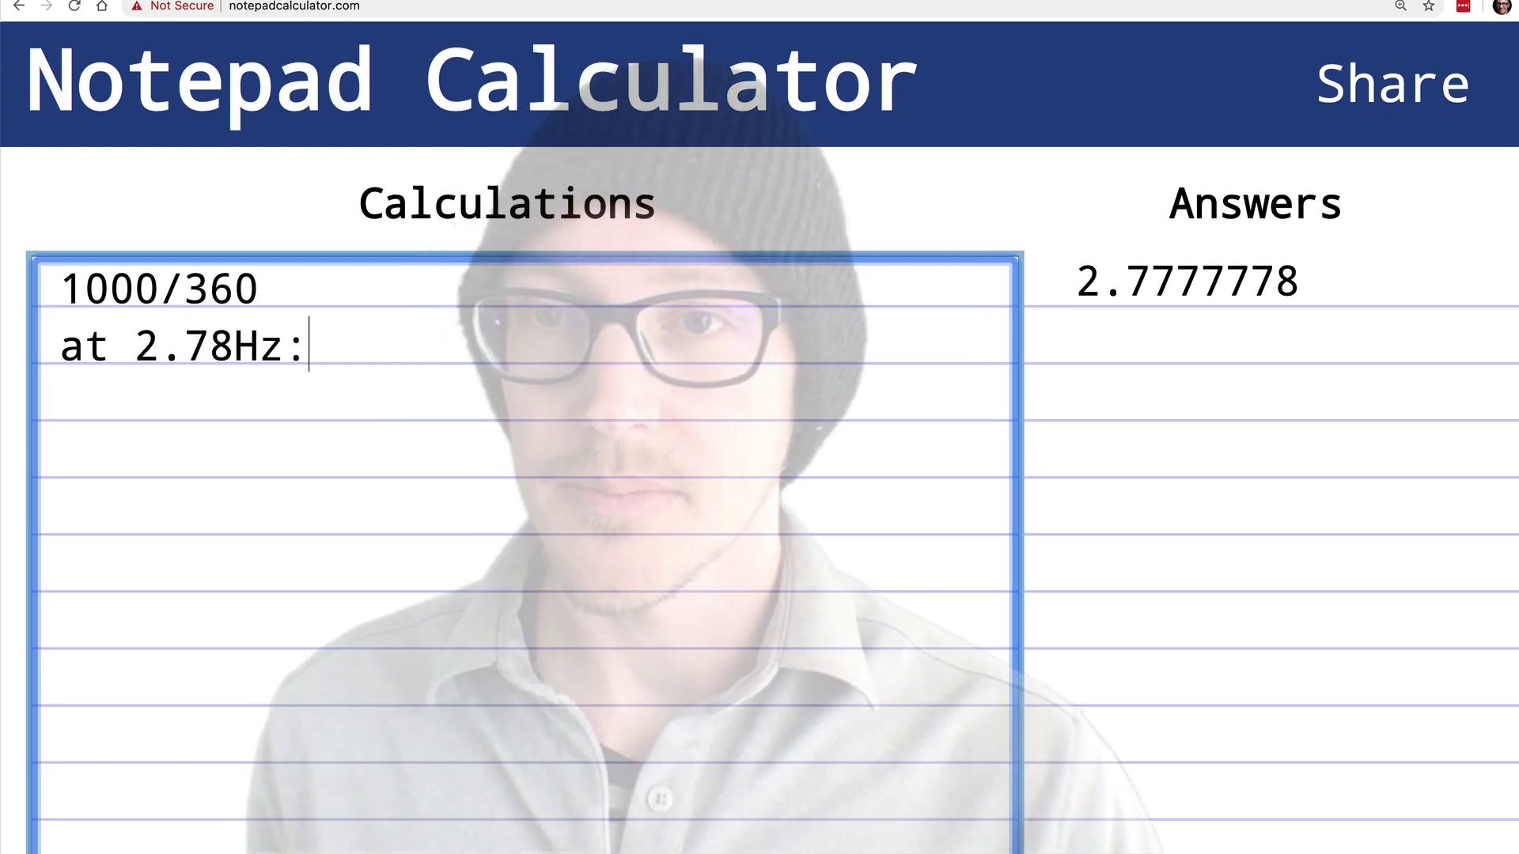
pyautogui.write(' 1ms')
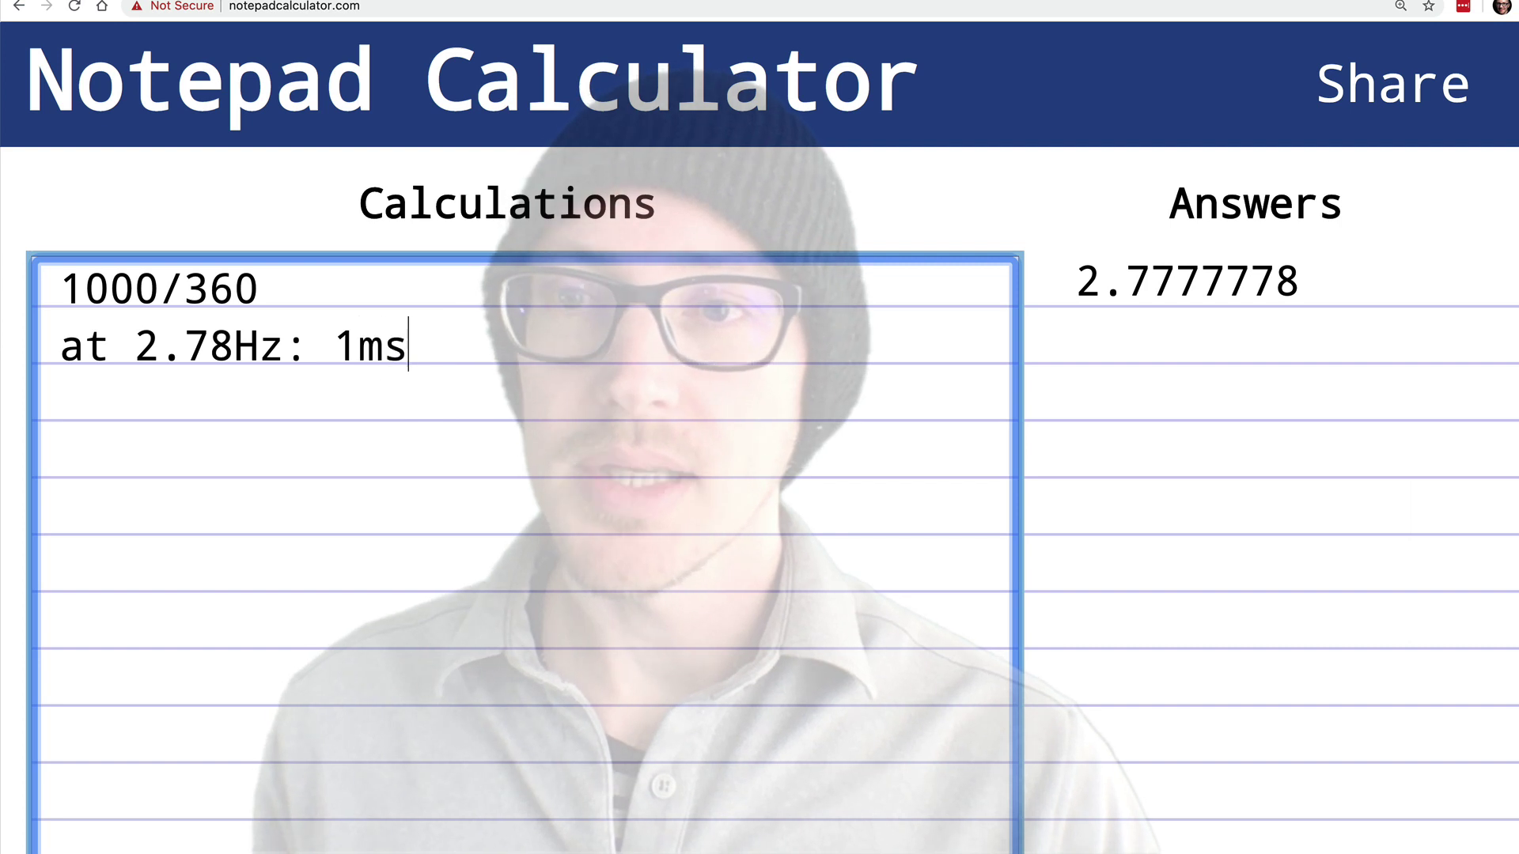
pyautogui.doubleClick(113, 288)
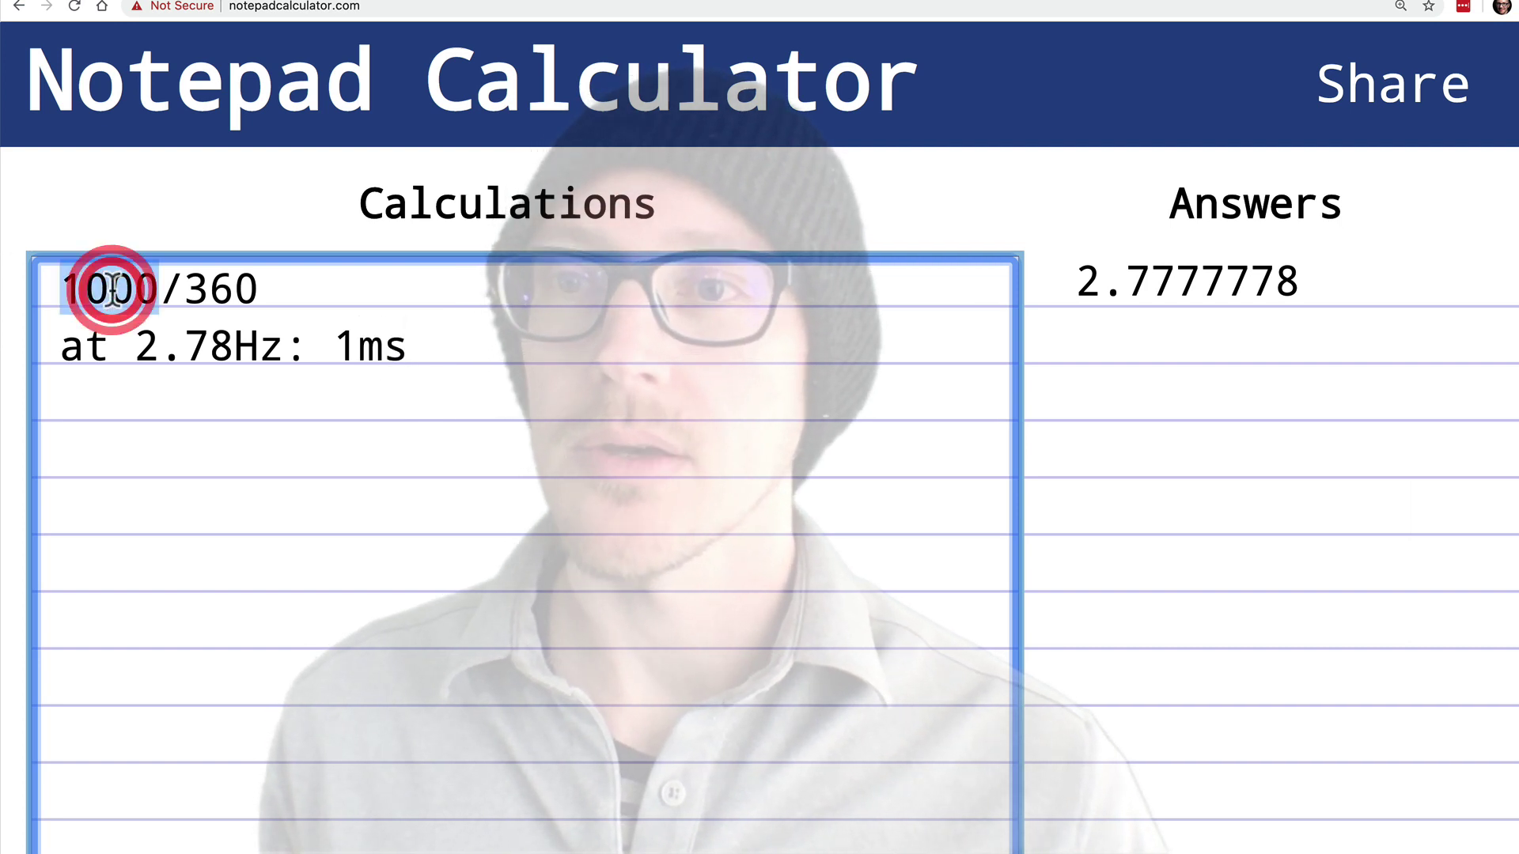
pyautogui.click(463, 342)
pyautogui.write('= 1')
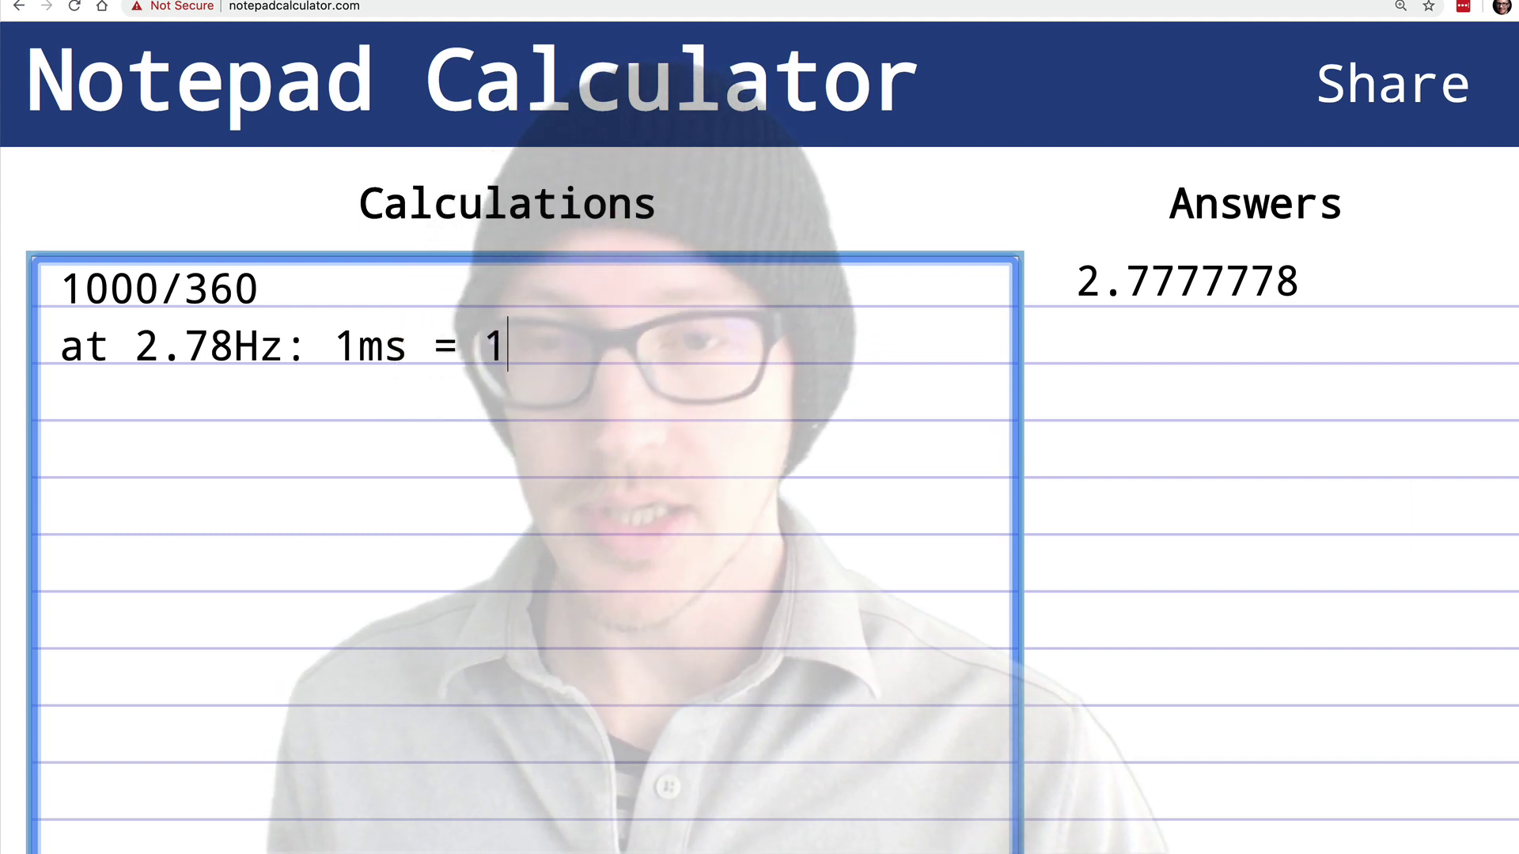
pyautogui.write('°')
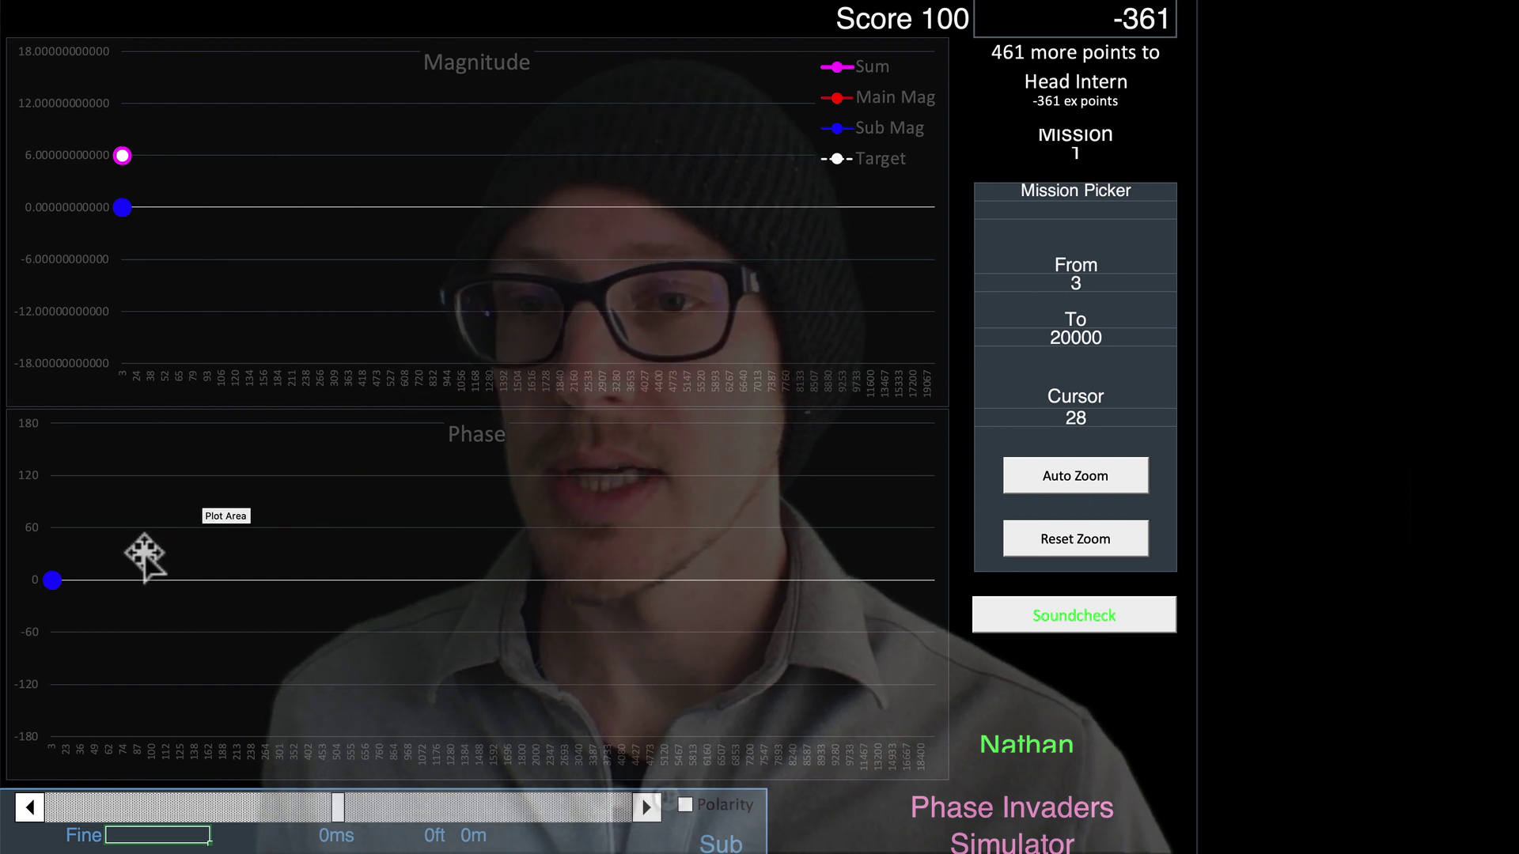
# - Switch to the Phase Invaders Simulator and set the Sub's Fine delay to 360 ms
pyautogui.moveTo(53, 581)
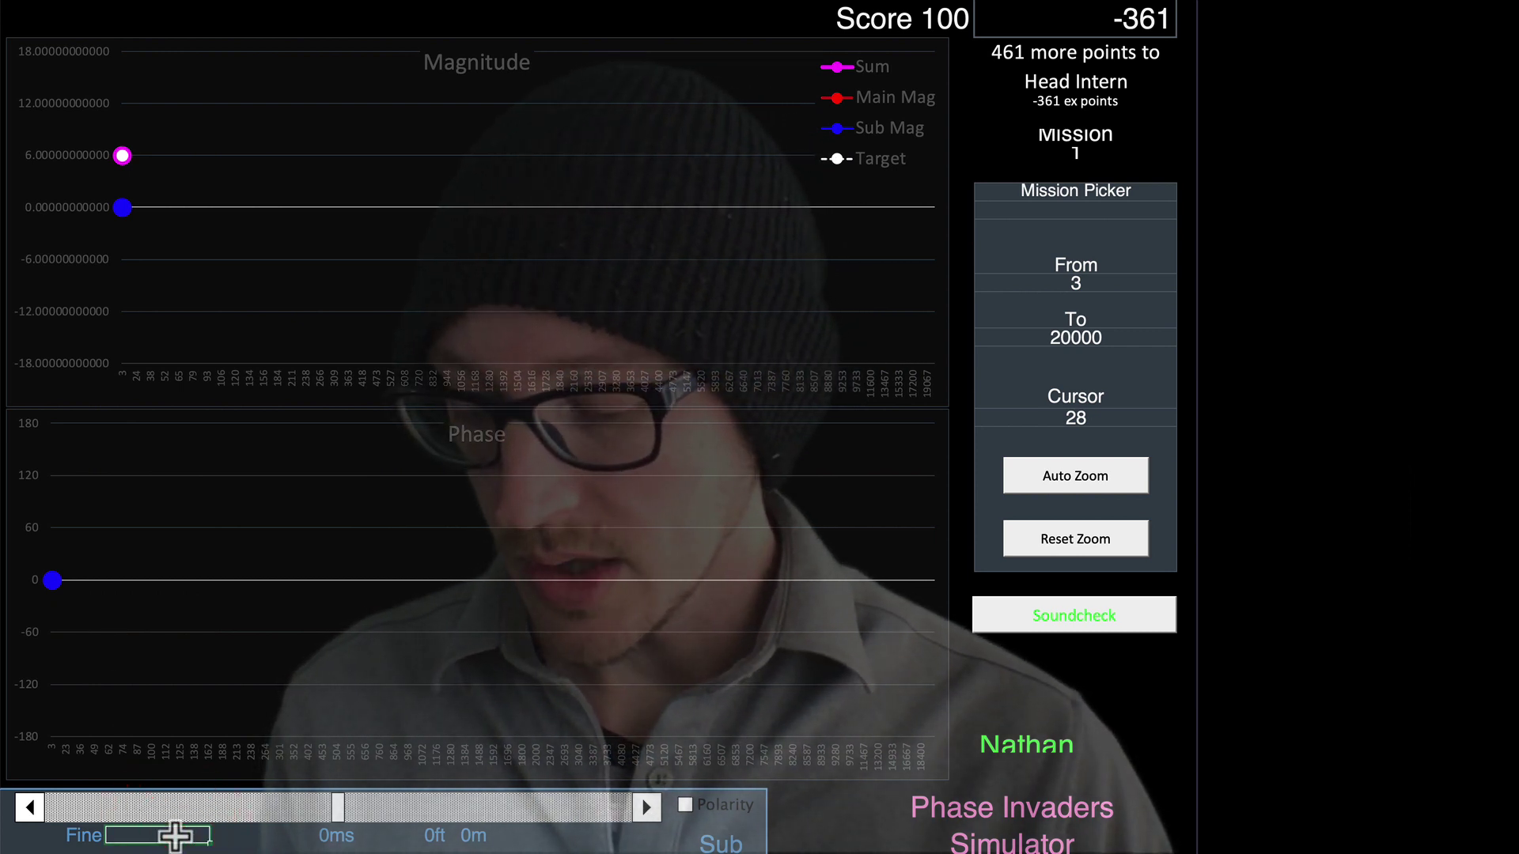
pyautogui.click(174, 836)
pyautogui.write('360')
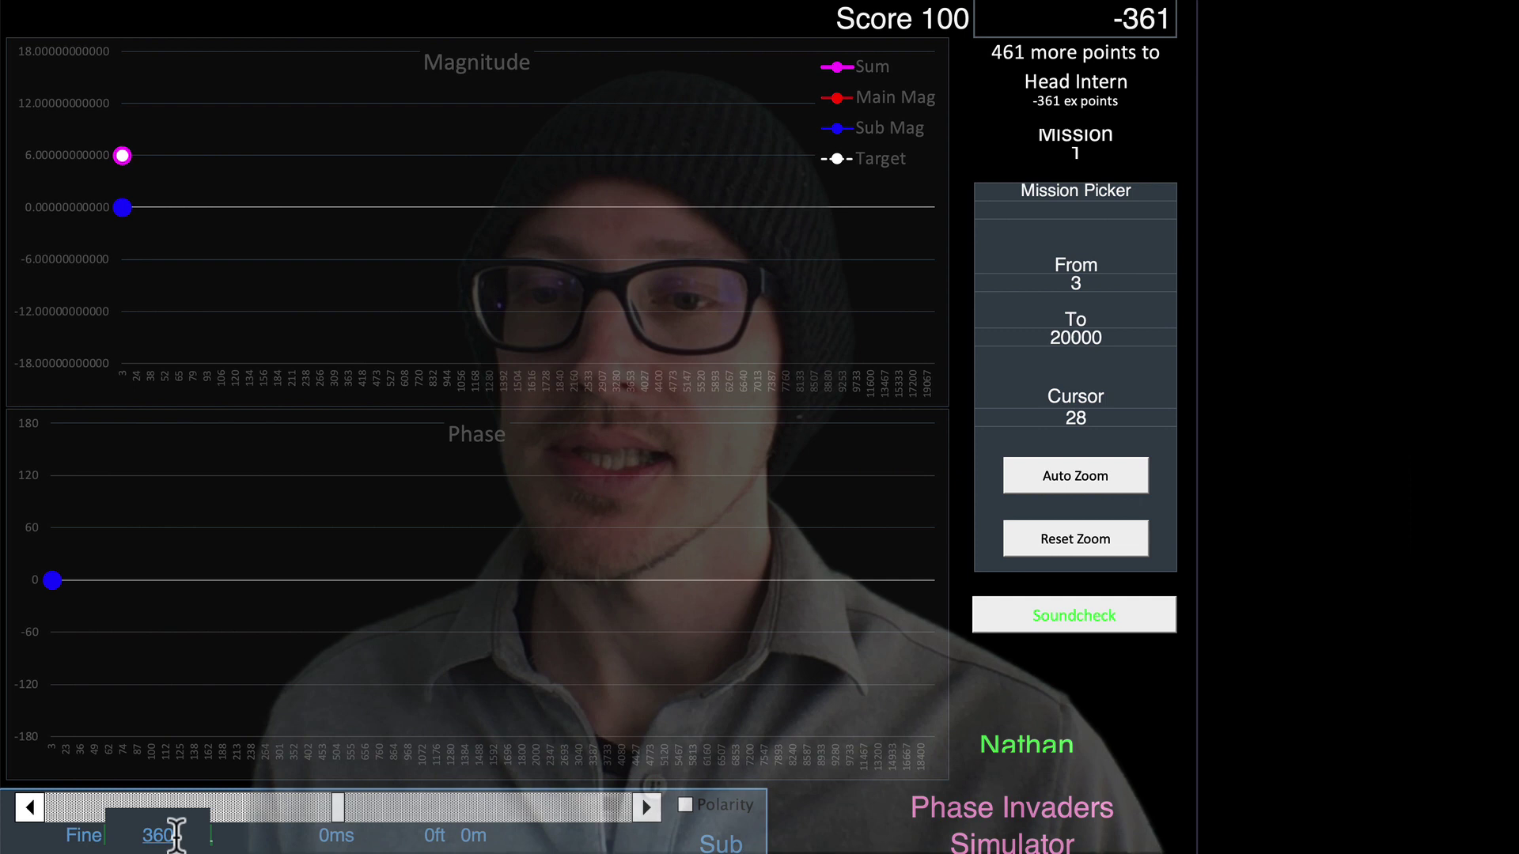
pyautogui.press('Return')
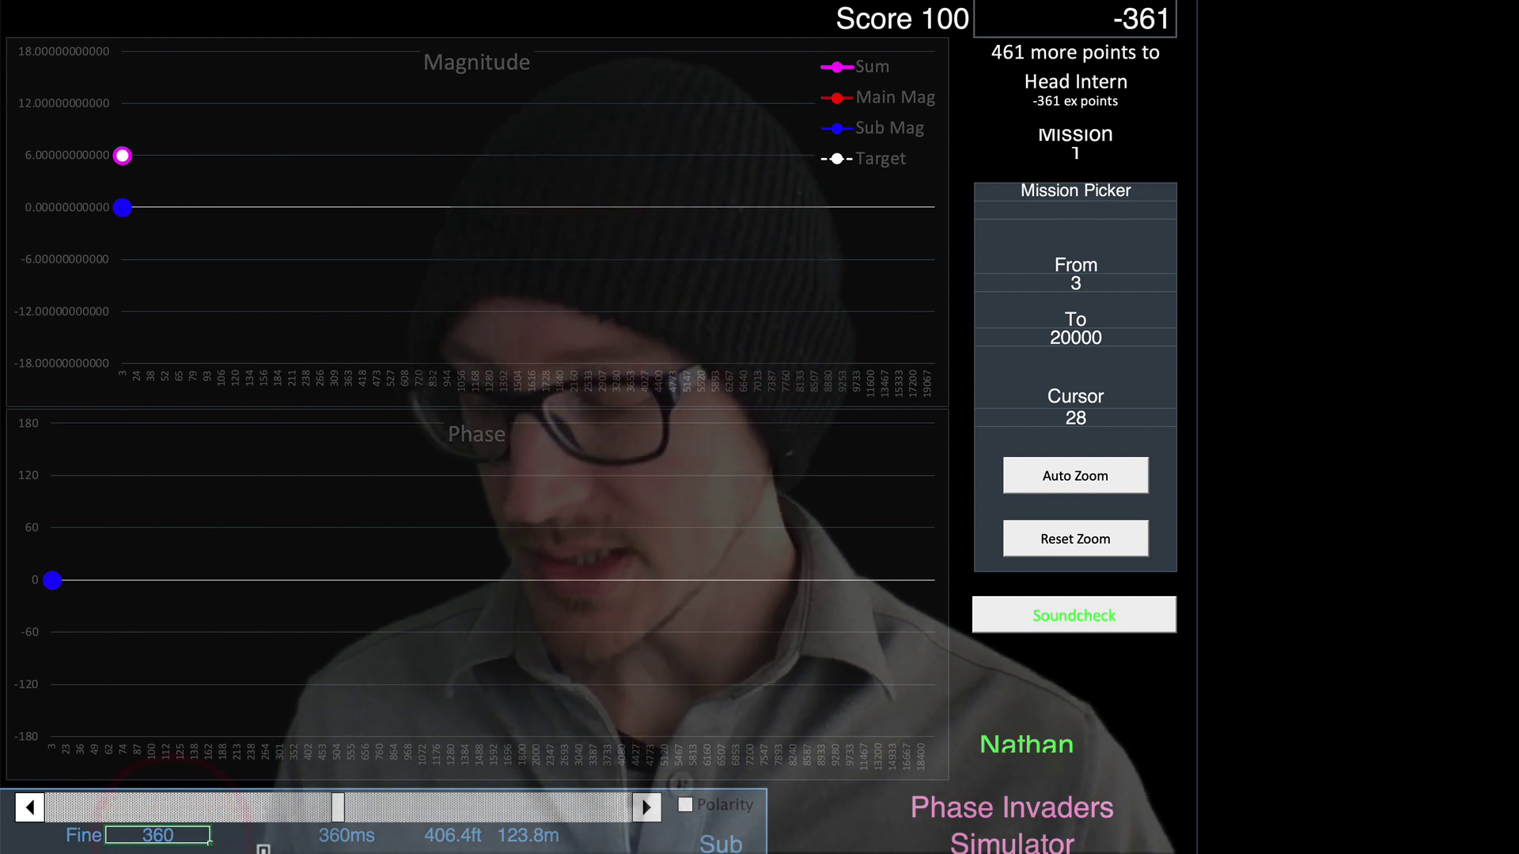
# - Set the Sub's Fine delay to 180 ms
pyautogui.click(209, 842)
pyautogui.write('180')
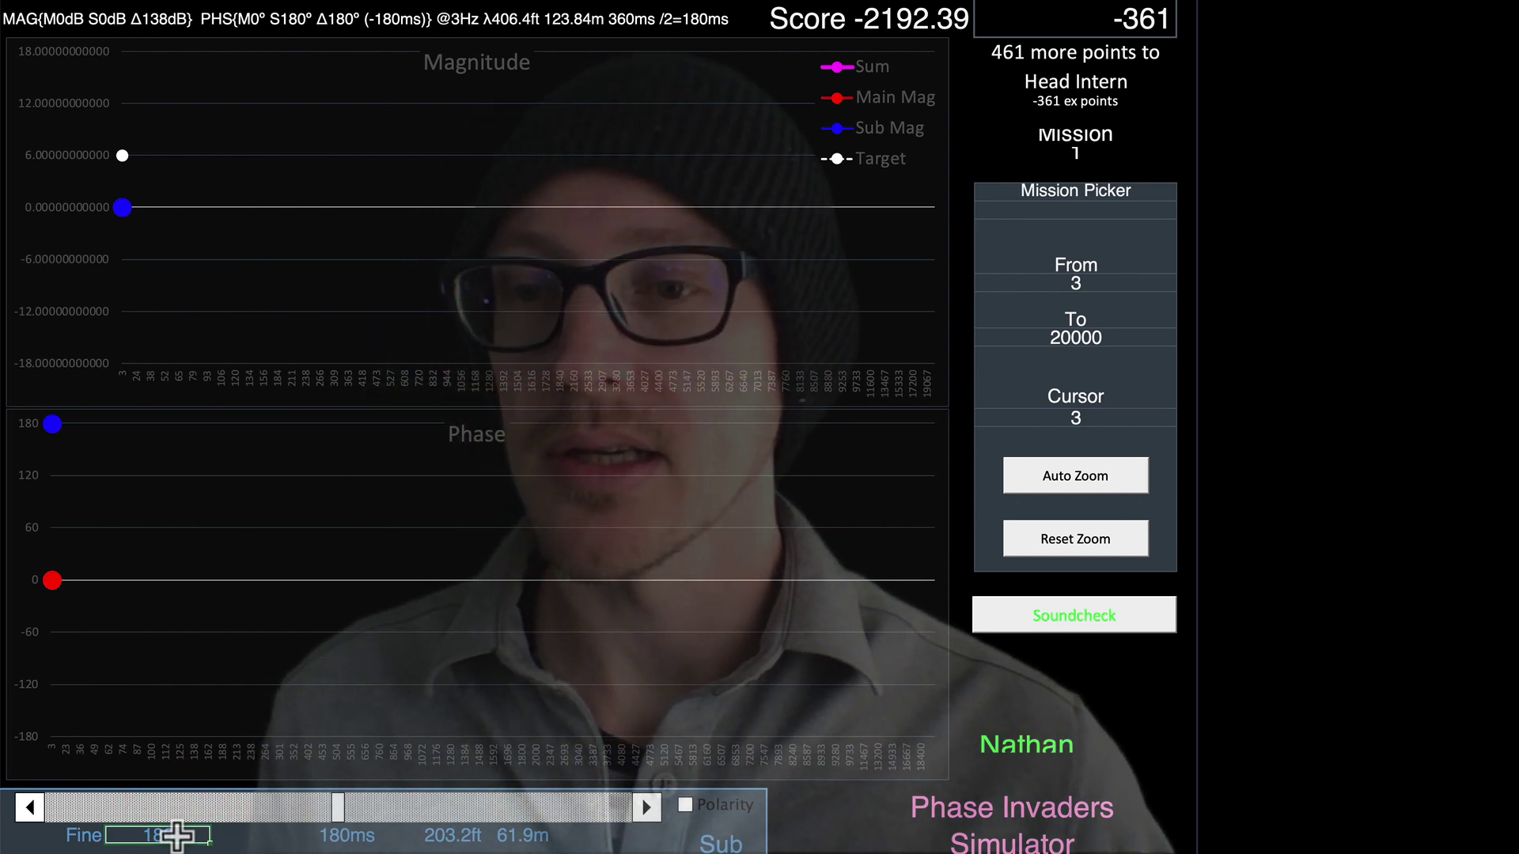
pyautogui.press('Return')
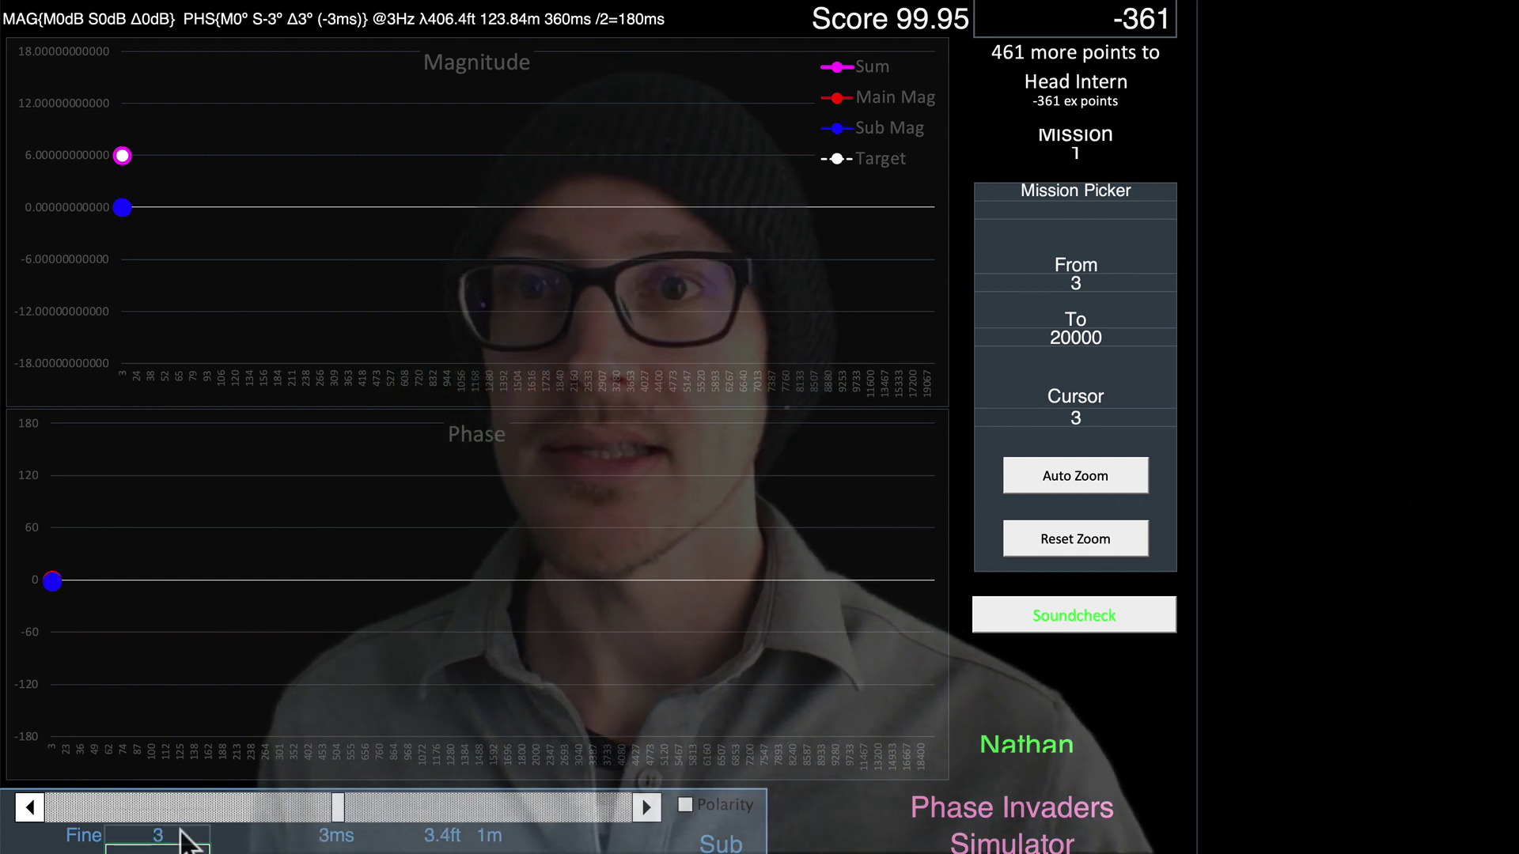
# - Set the Sub's Fine delay to 10 ms and raise it to 100 ms
pyautogui.moveTo(59, 585)
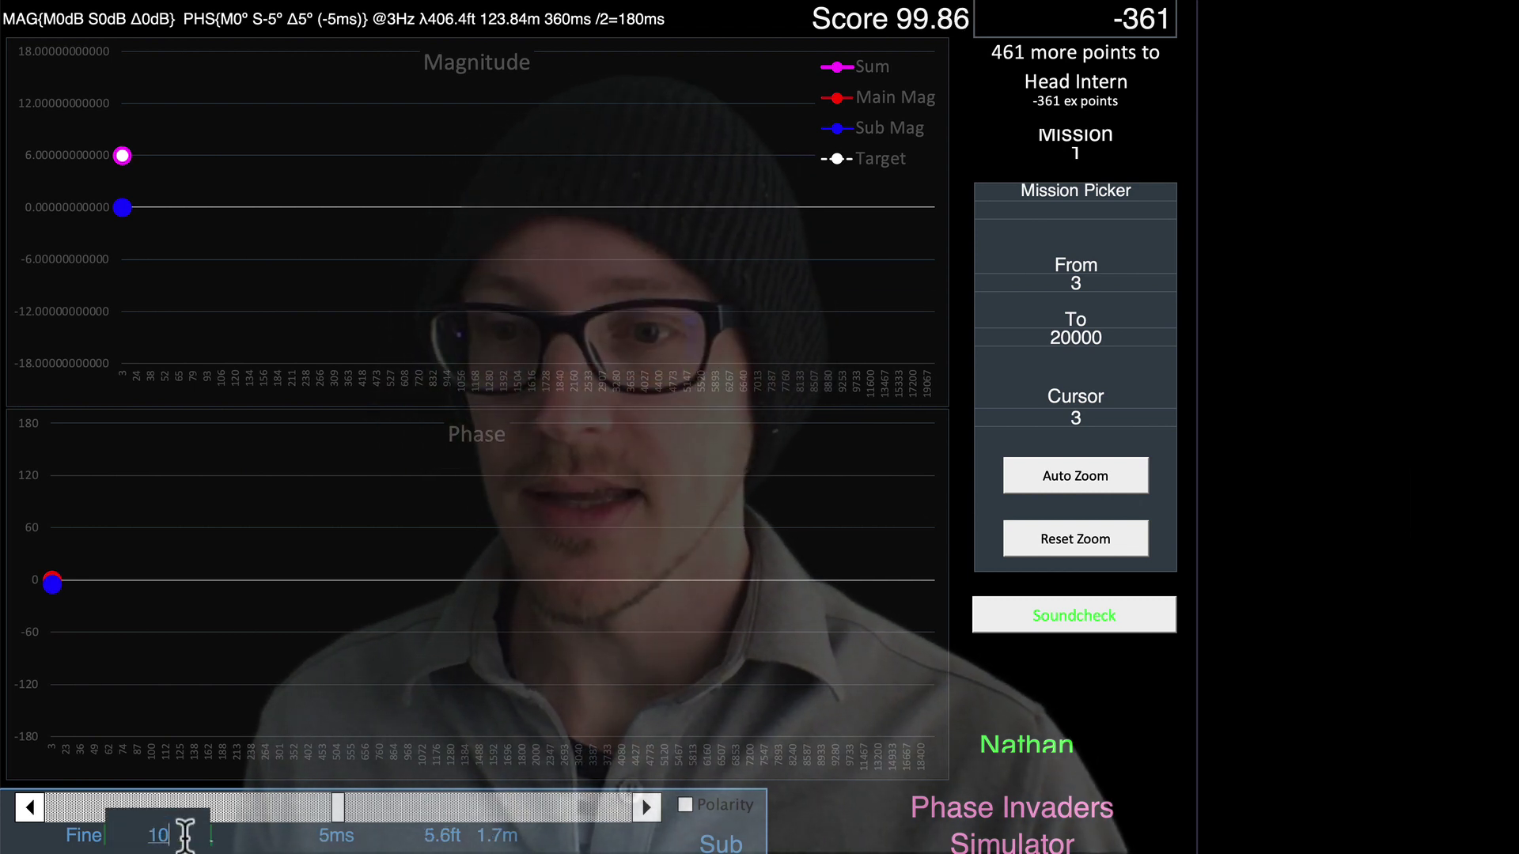
pyautogui.press('Return')
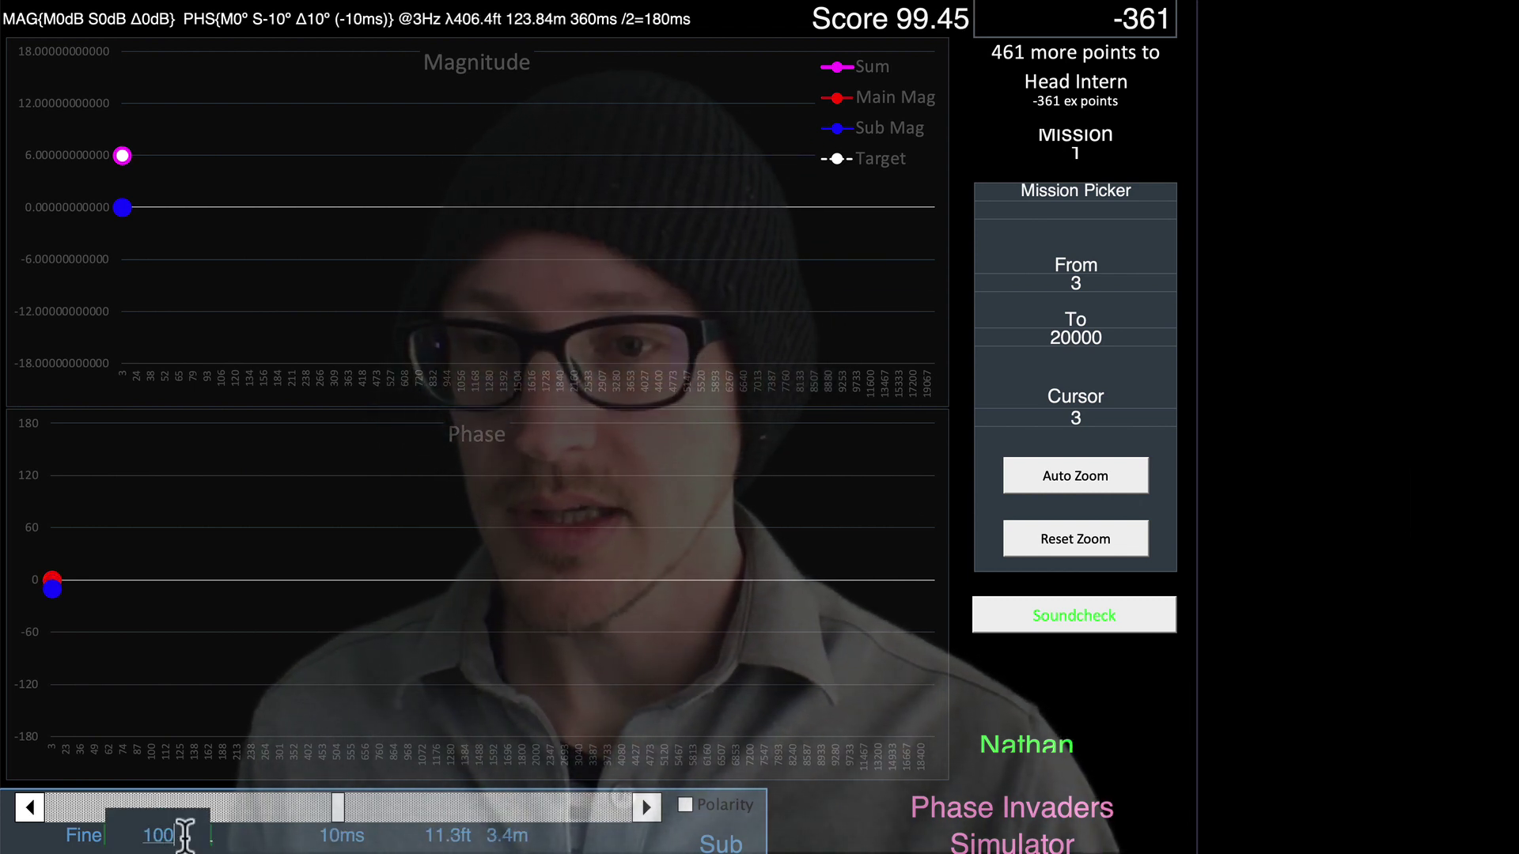
pyautogui.press('Return')
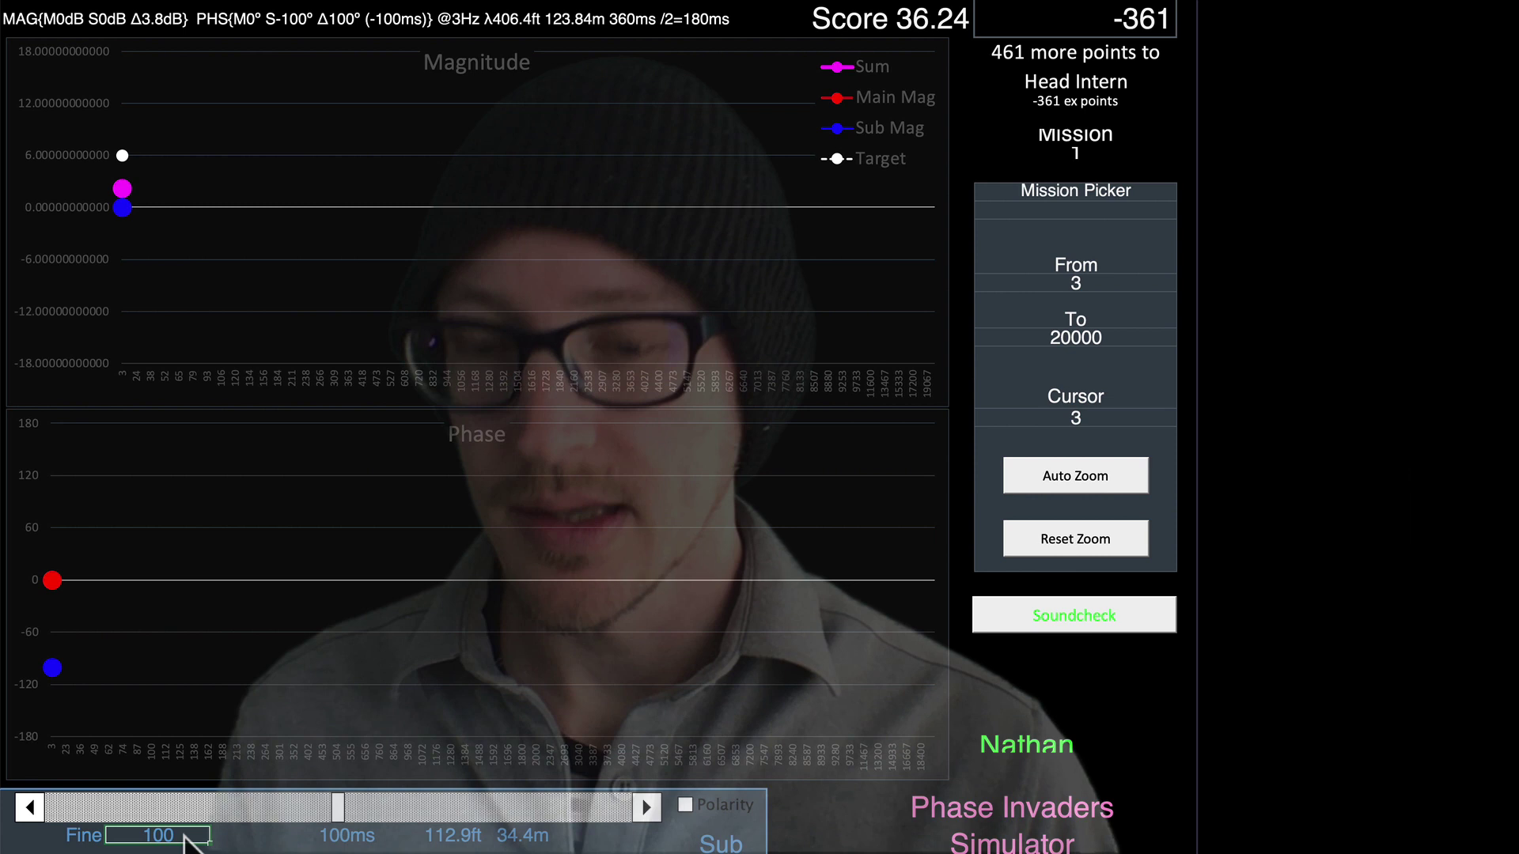
# - Set the Sub's Fine delay to 120 ms
pyautogui.click(185, 836)
pyautogui.write('120')
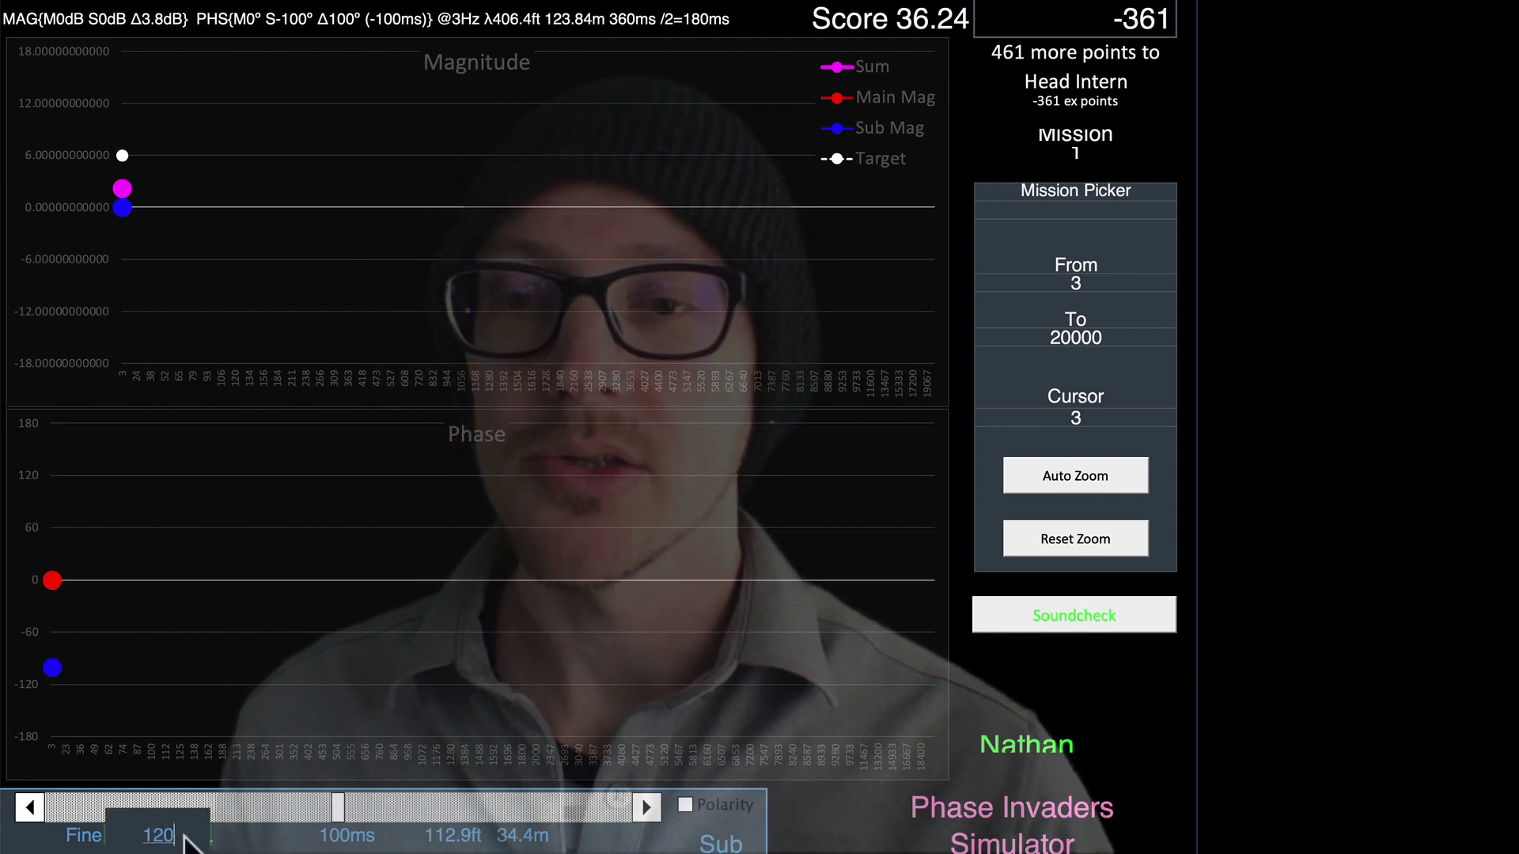
pyautogui.press('Return')
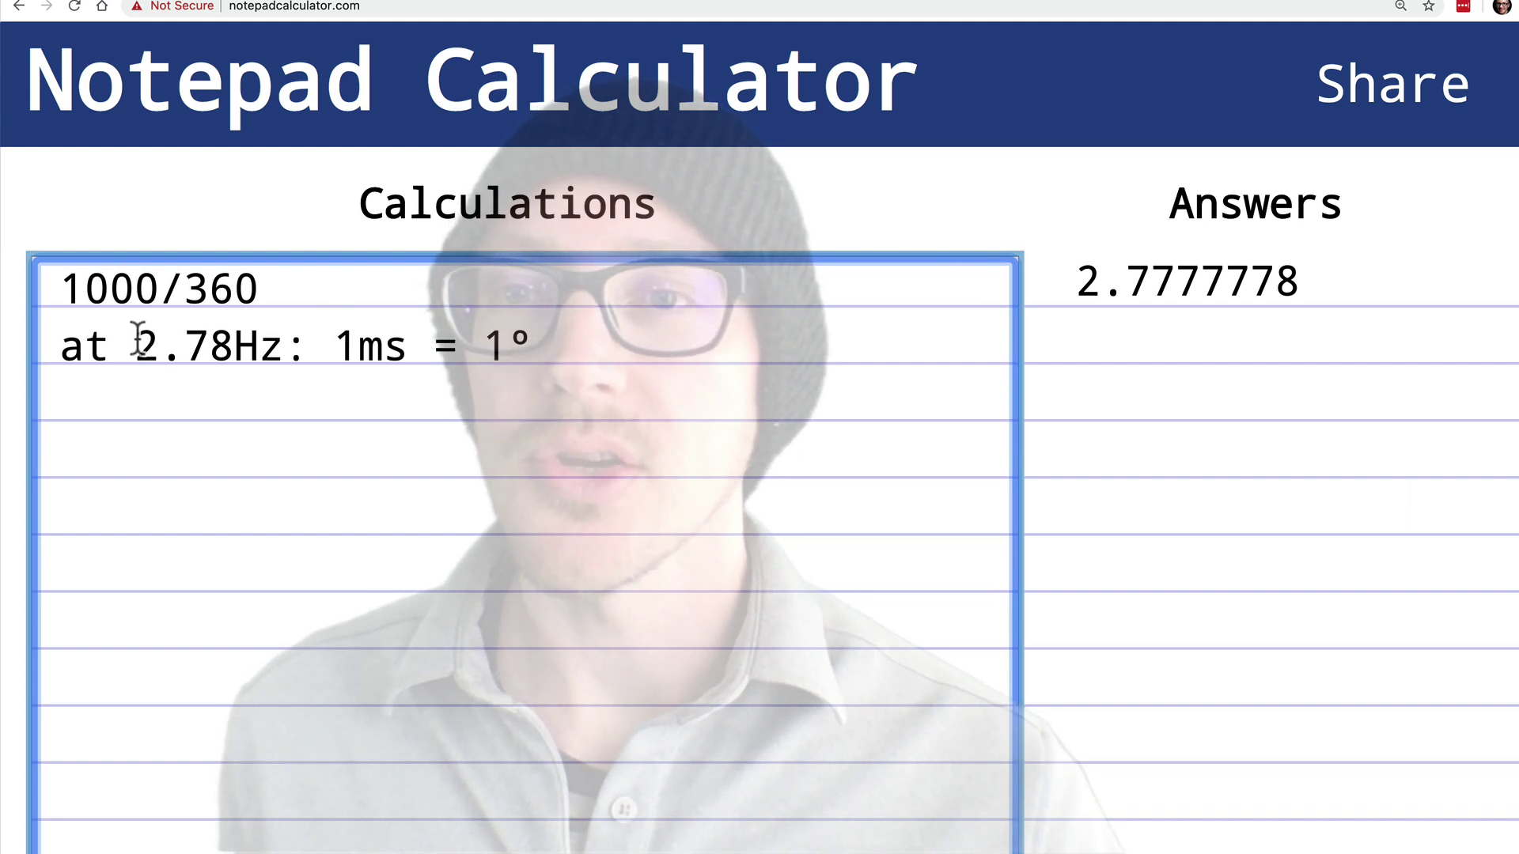
pyautogui.moveTo(221, 346); pyautogui.dragTo(403, 348)
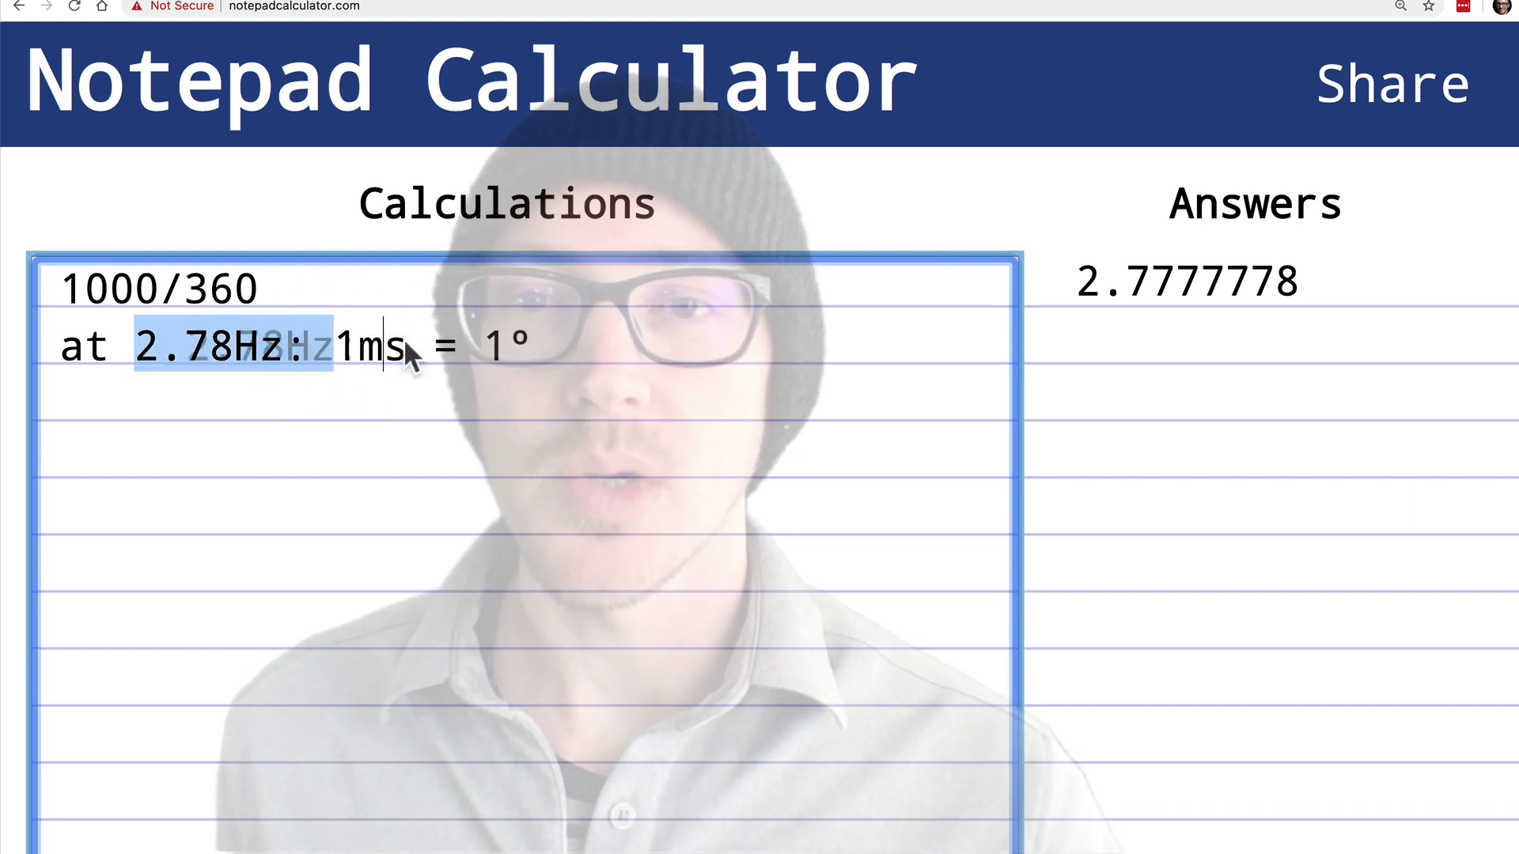
pyautogui.moveTo(532, 347); pyautogui.dragTo(525, 340)
pyautogui.press('super+z')
pyautogui.click(435, 340)
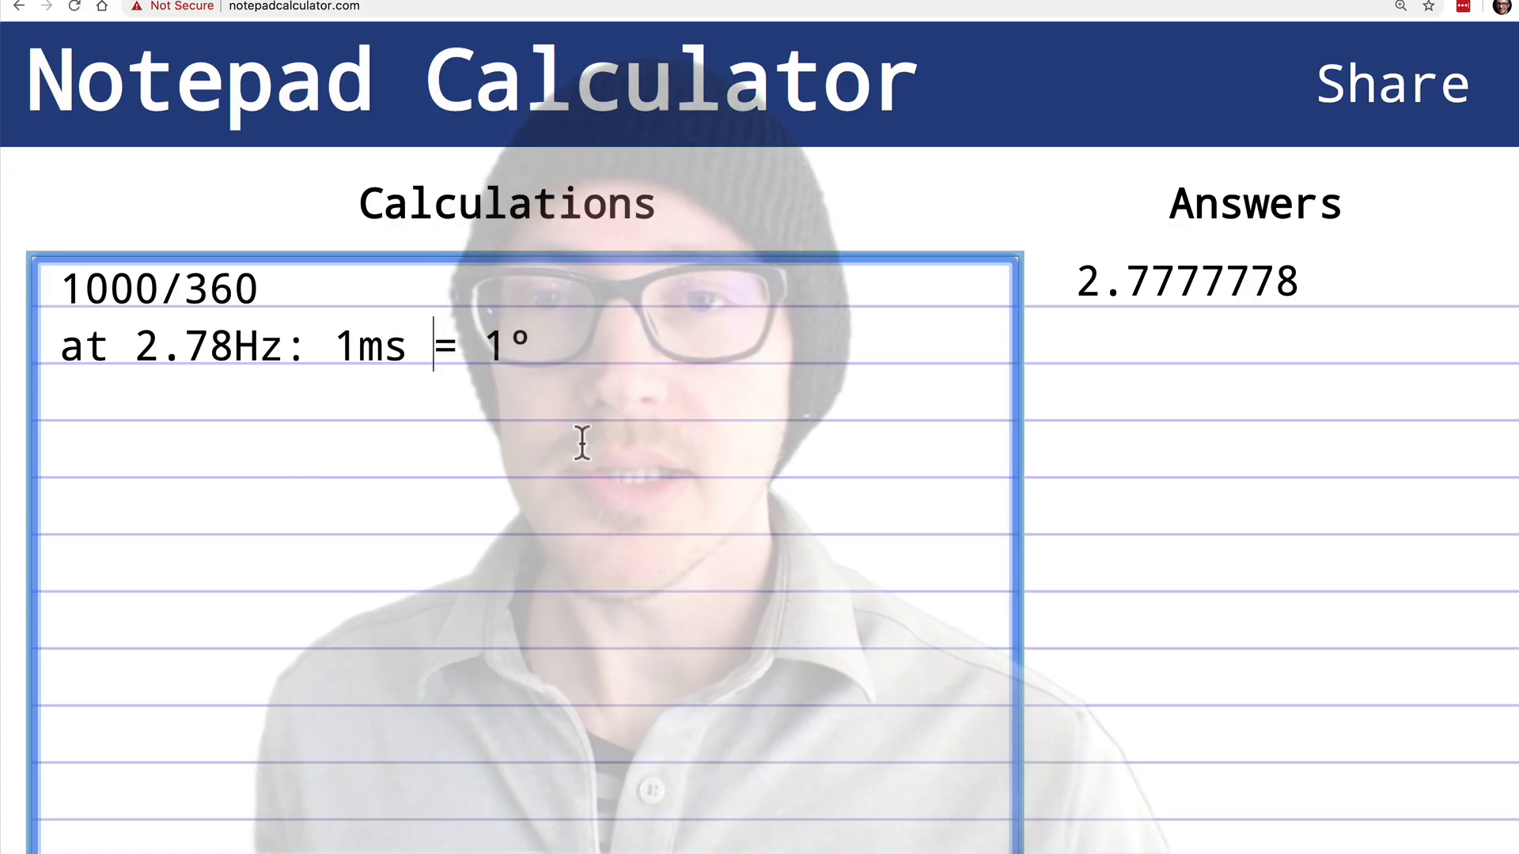
# - In Notepad Calculator, calculate 10000/360 on a new line below the 2.78Hz note
pyautogui.click(604, 368)
pyautogui.click(603, 370)
pyautogui.press('Return')
pyautogui.write('1')
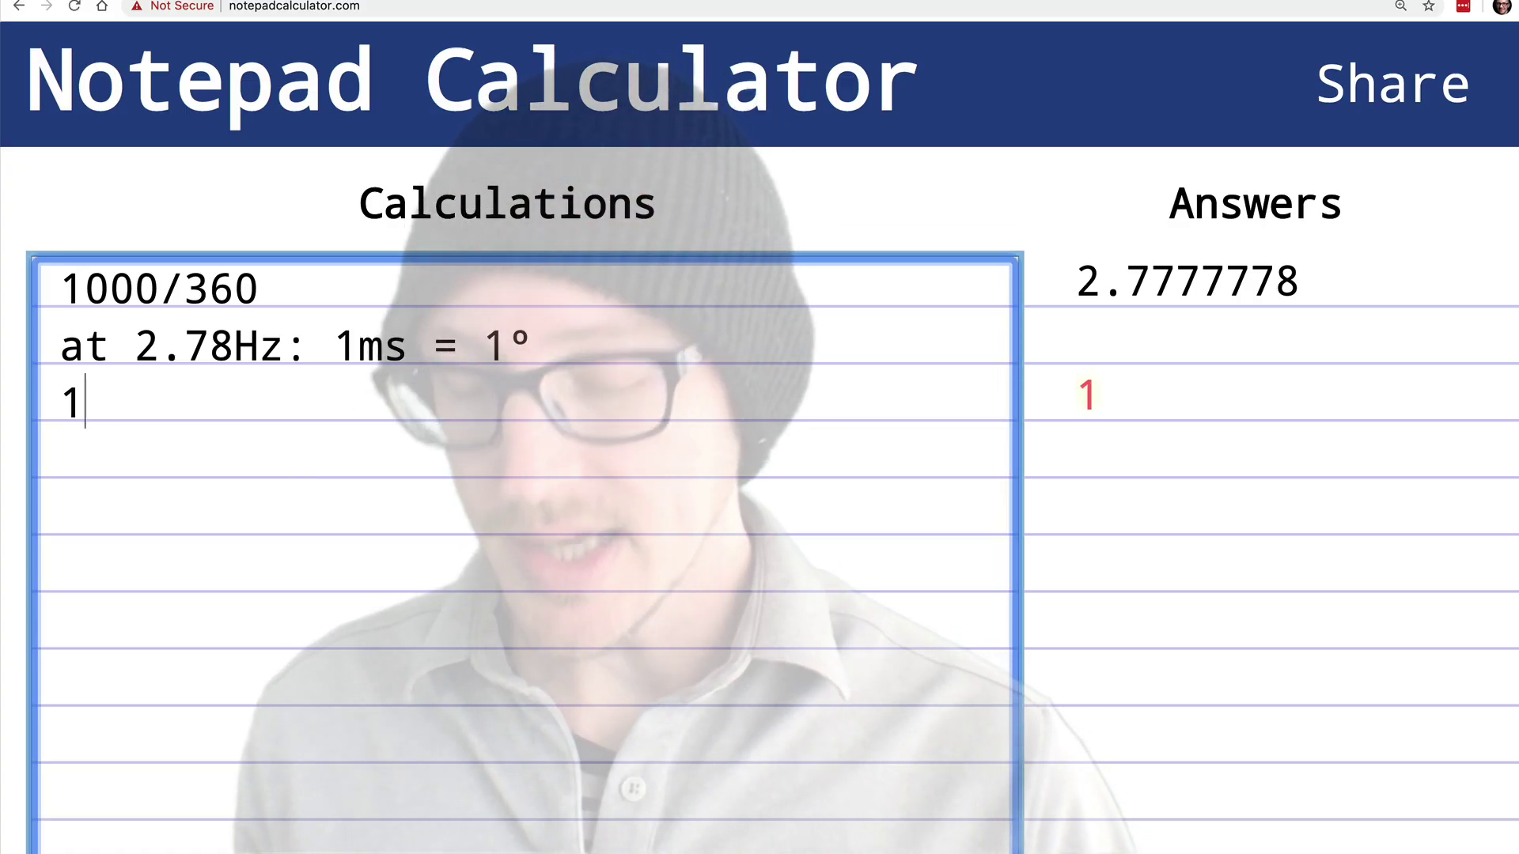
pyautogui.write('0000/')
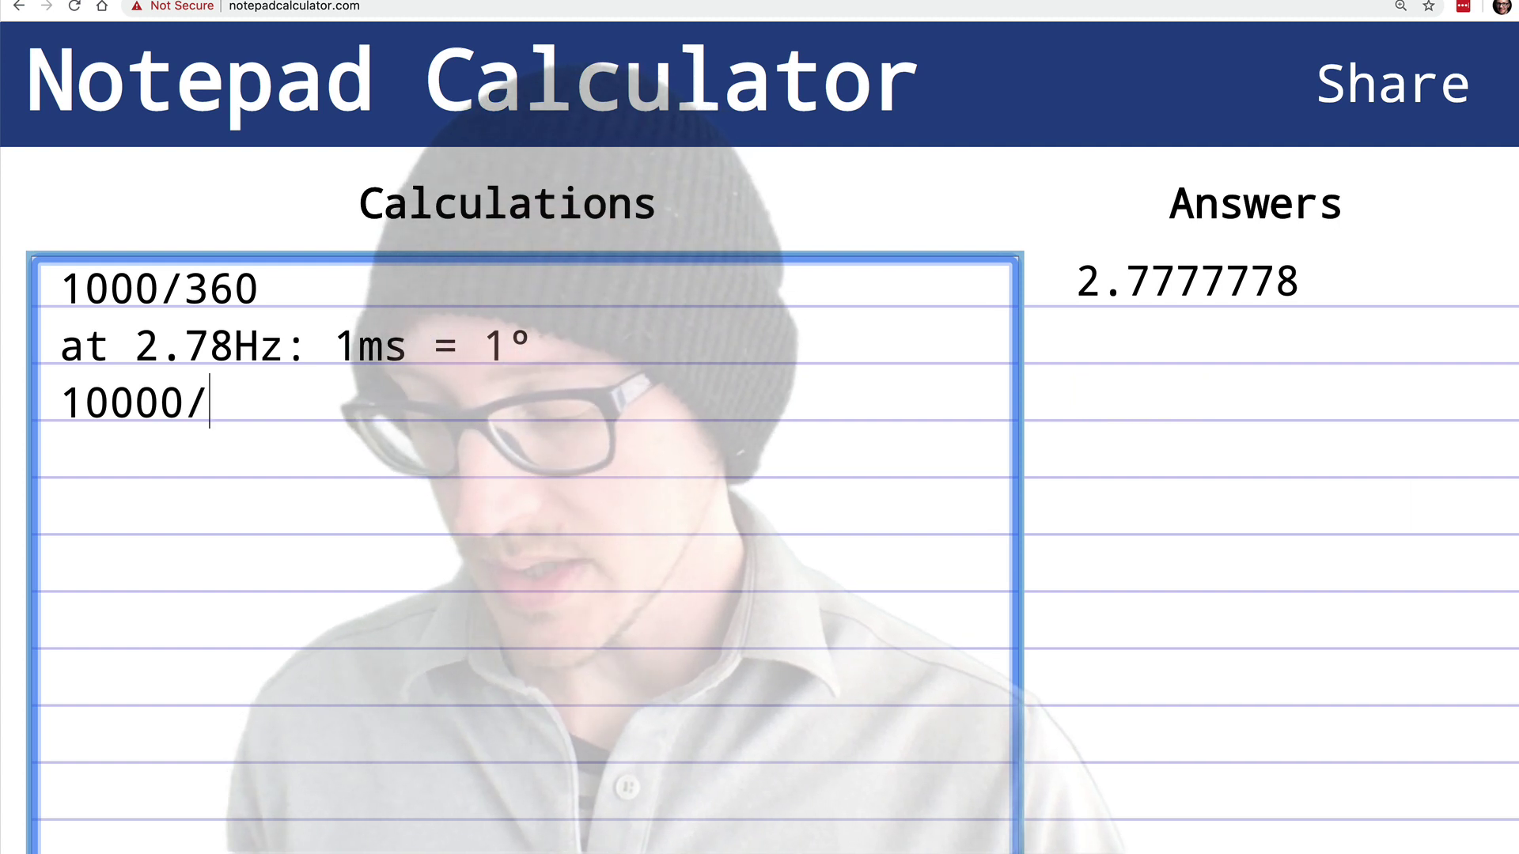
pyautogui.write('360 ')
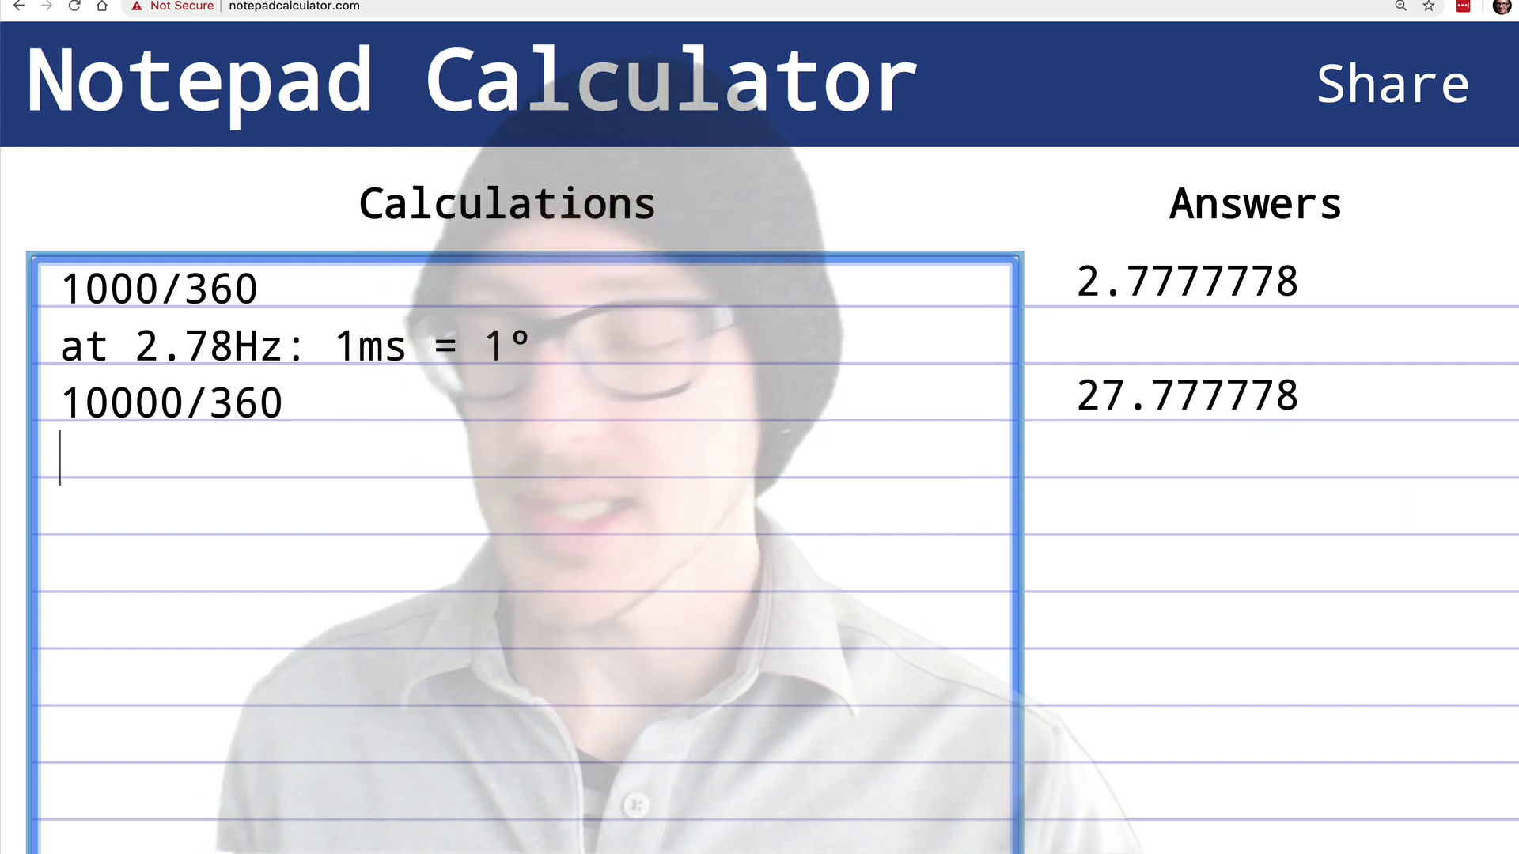
# - Add the note "at 27.78Hz: 1ms = 10º" beneath the 10000/360 calculation, and highlight its time and frequency values
pyautogui.write('at ')
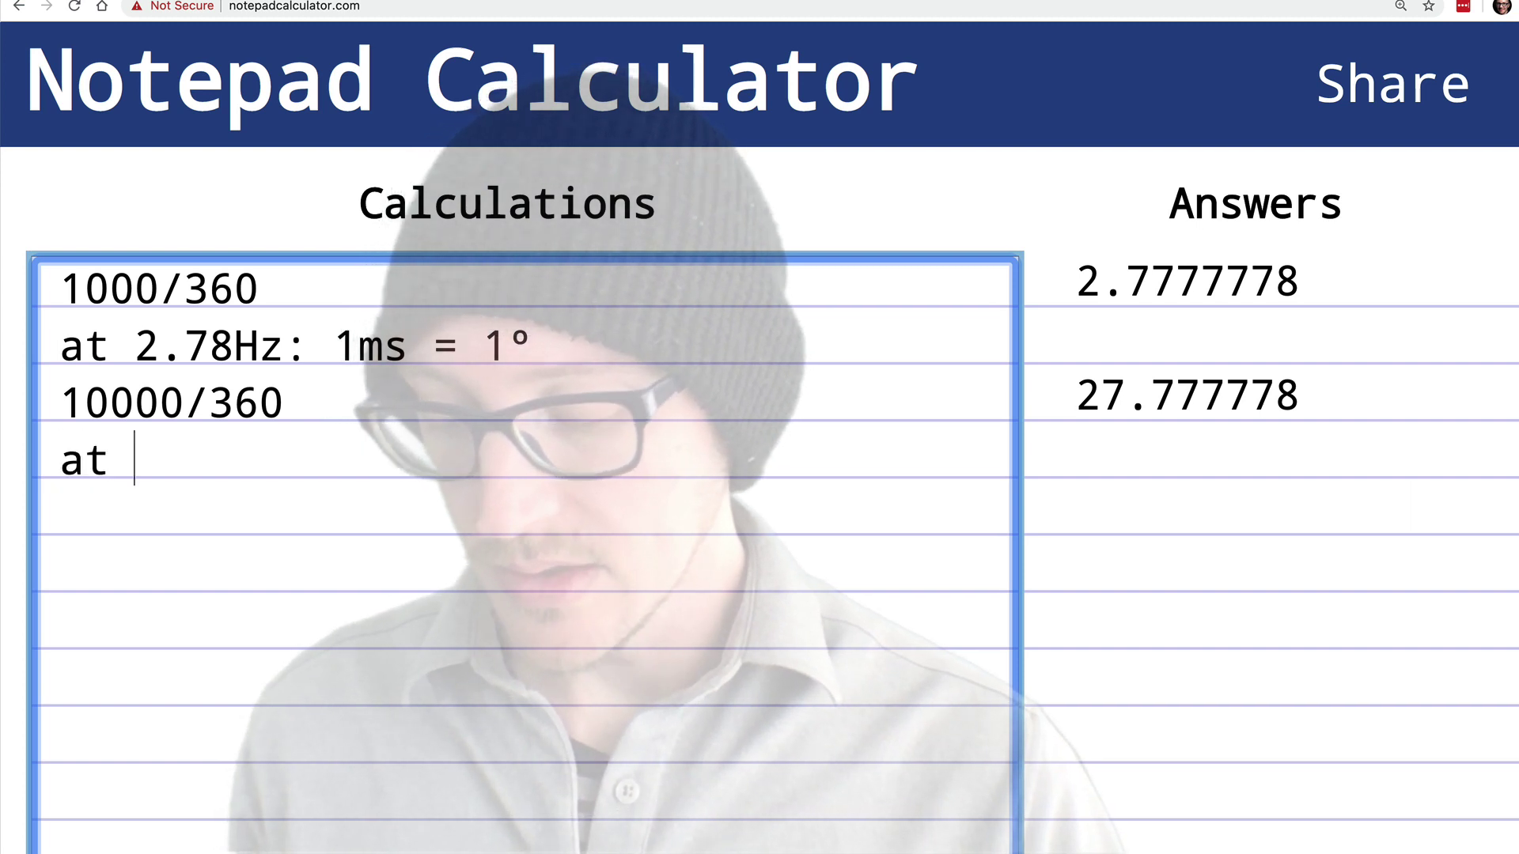
pyautogui.write('27.78H')
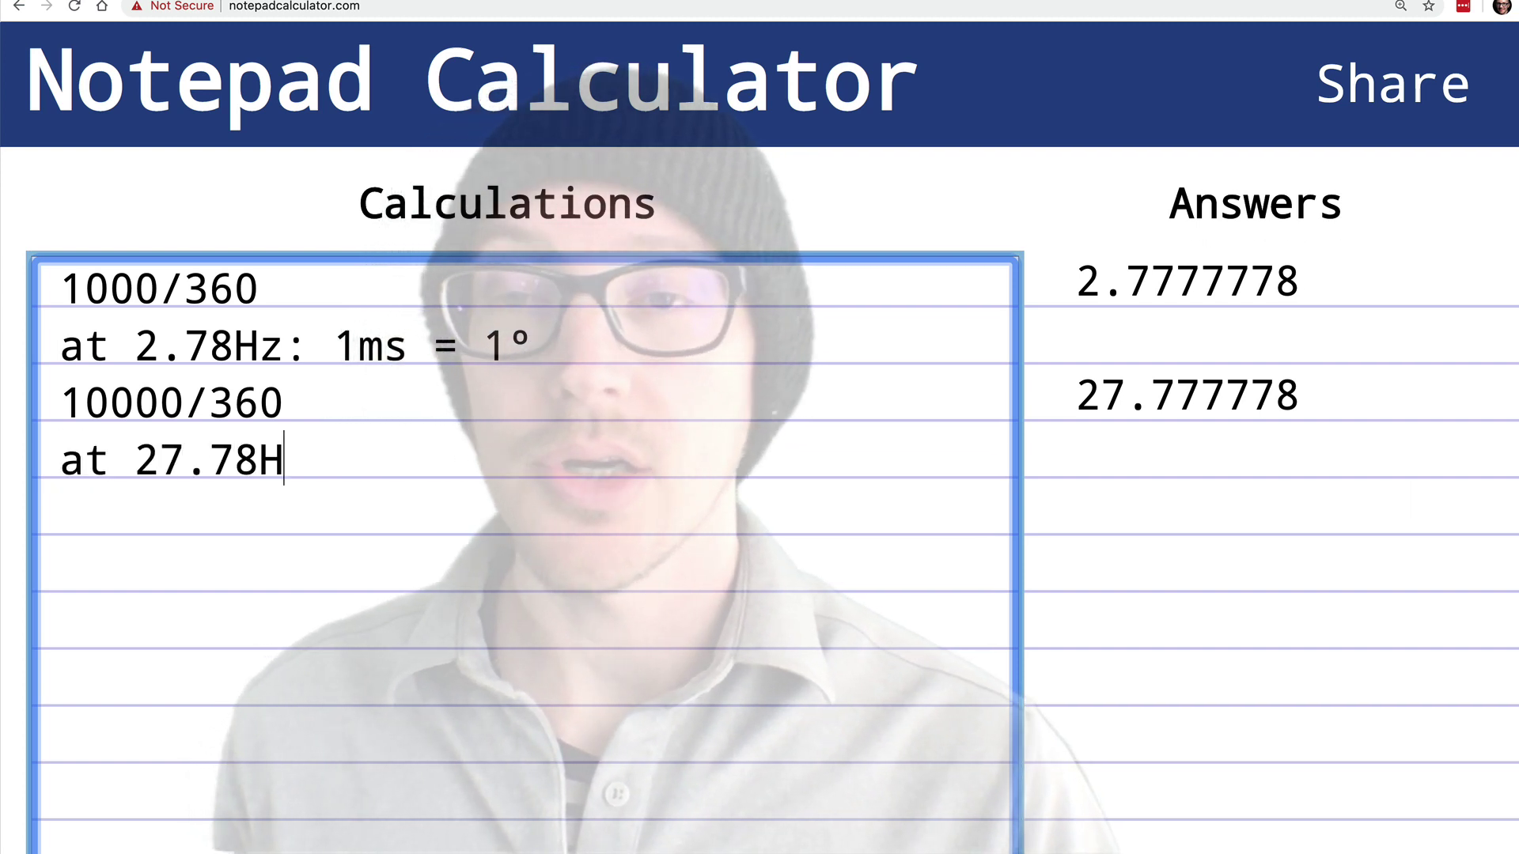
pyautogui.write('z: 1ms = 10°')
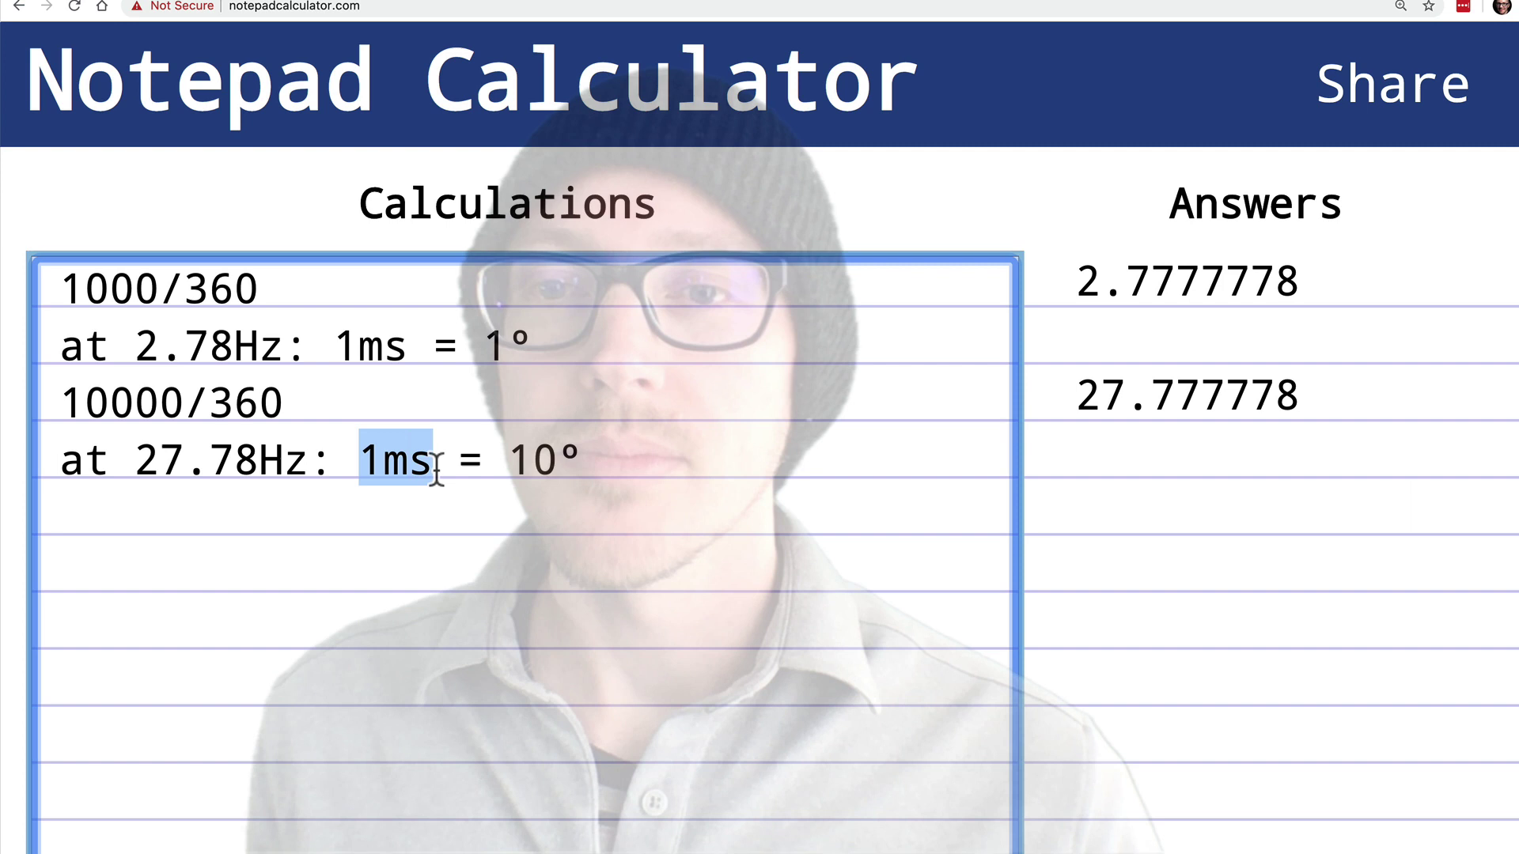
pyautogui.moveTo(436, 467); pyautogui.dragTo(438, 469)
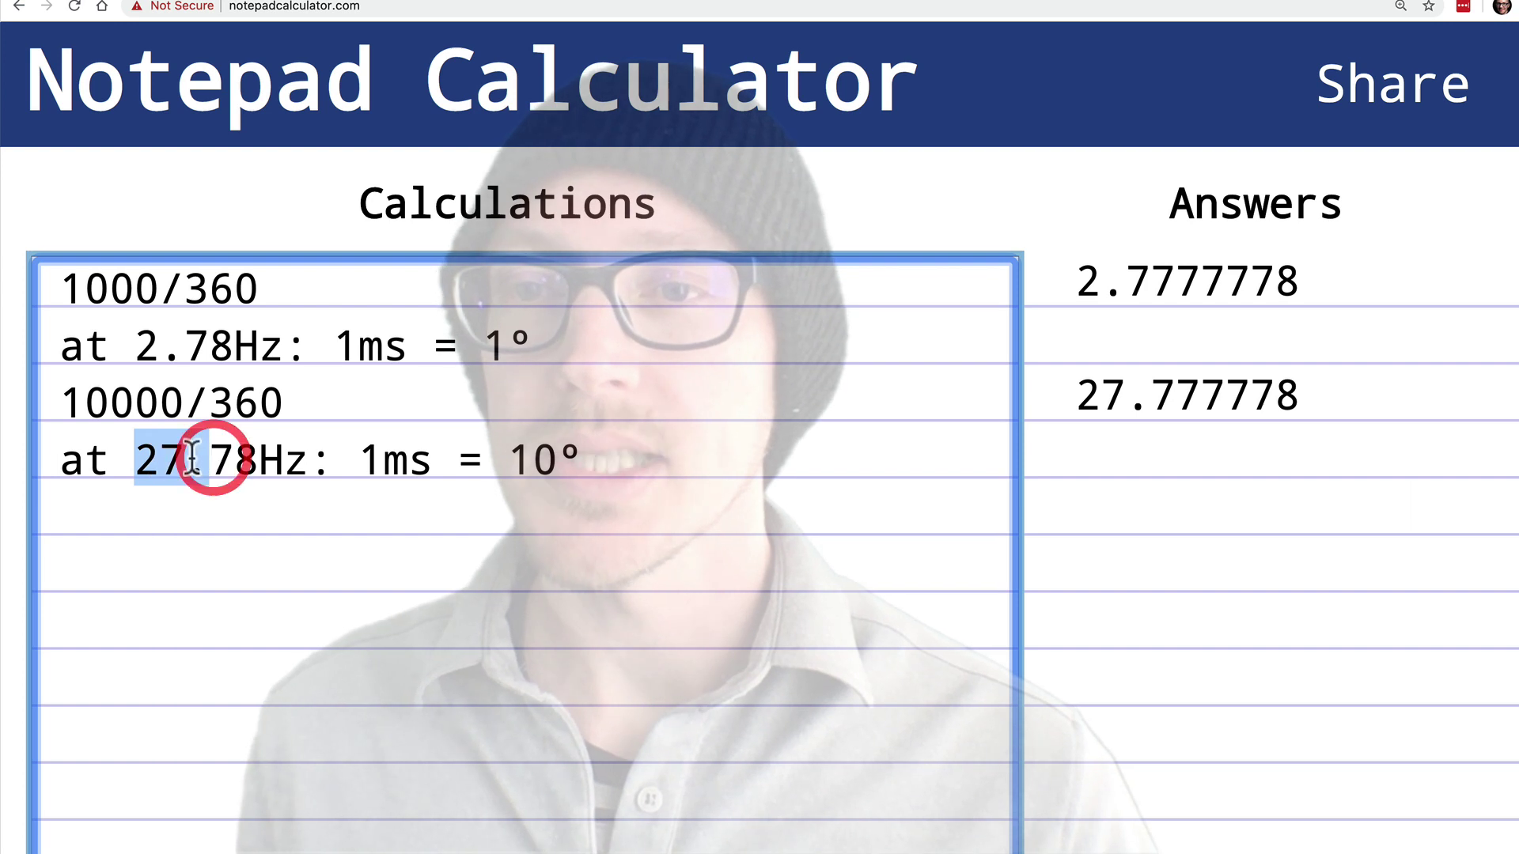
pyautogui.moveTo(134, 457); pyautogui.dragTo(288, 463)
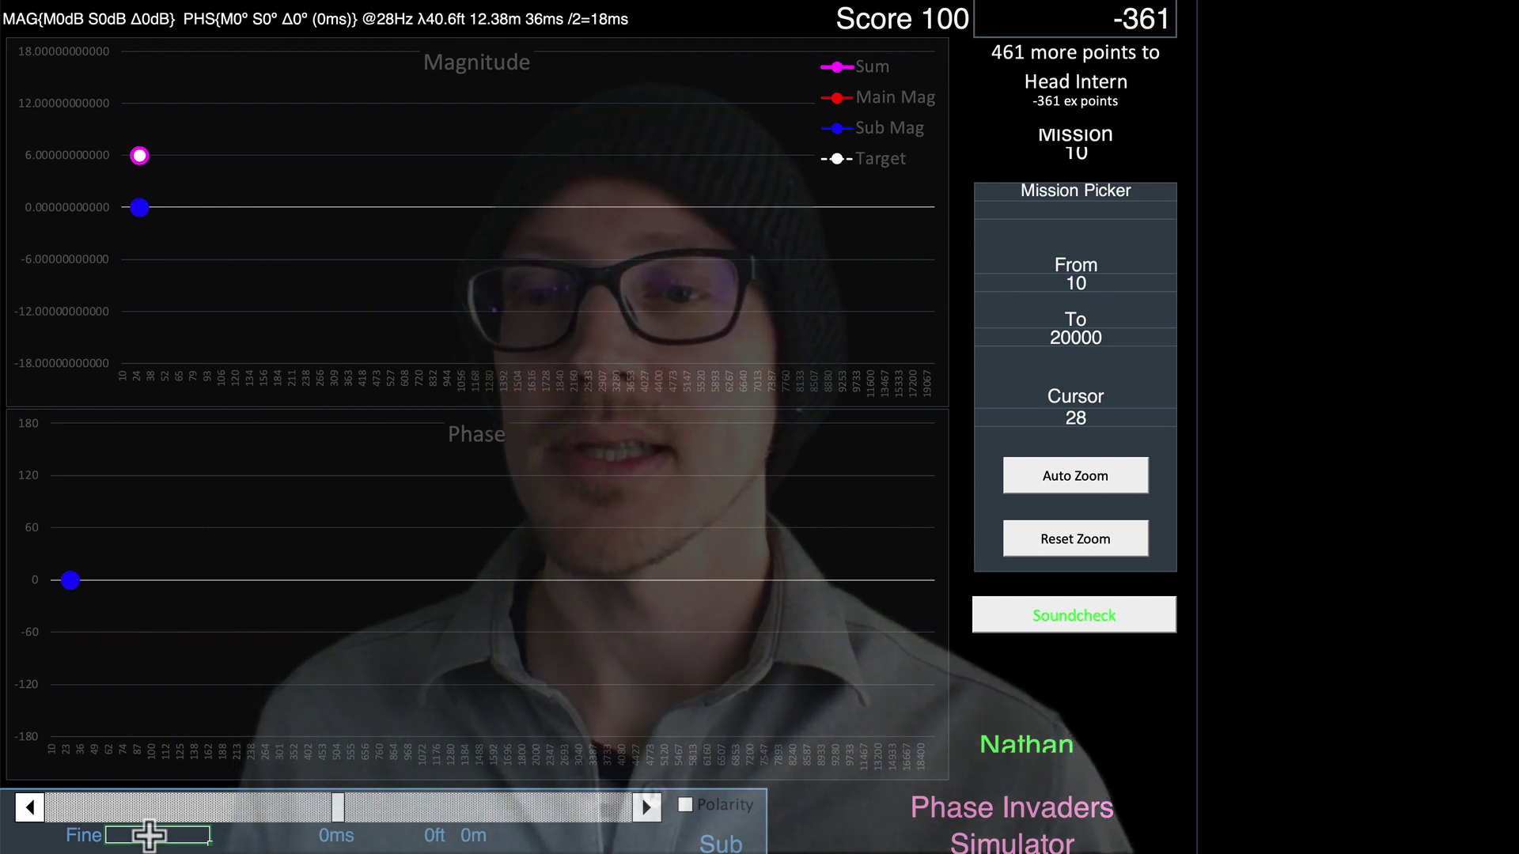
# - Switch to the Phase Invaders Simulator and set the Sub's Fine delay to 1 ms and 3 ms with the cursor at 28
pyautogui.moveTo(149, 835); pyautogui.dragTo(152, 841)
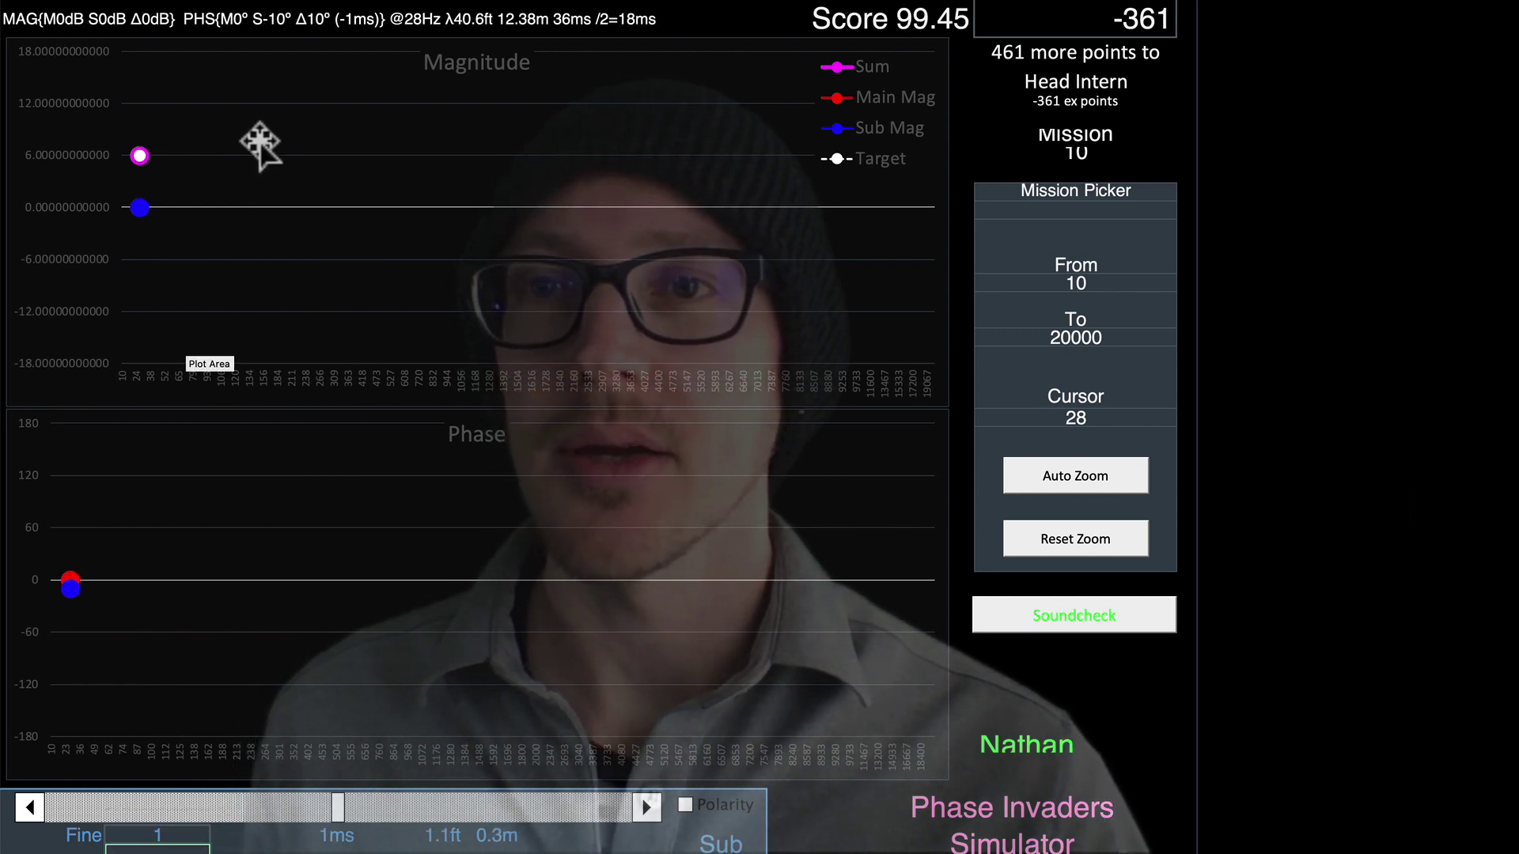
pyautogui.moveTo(72, 584)
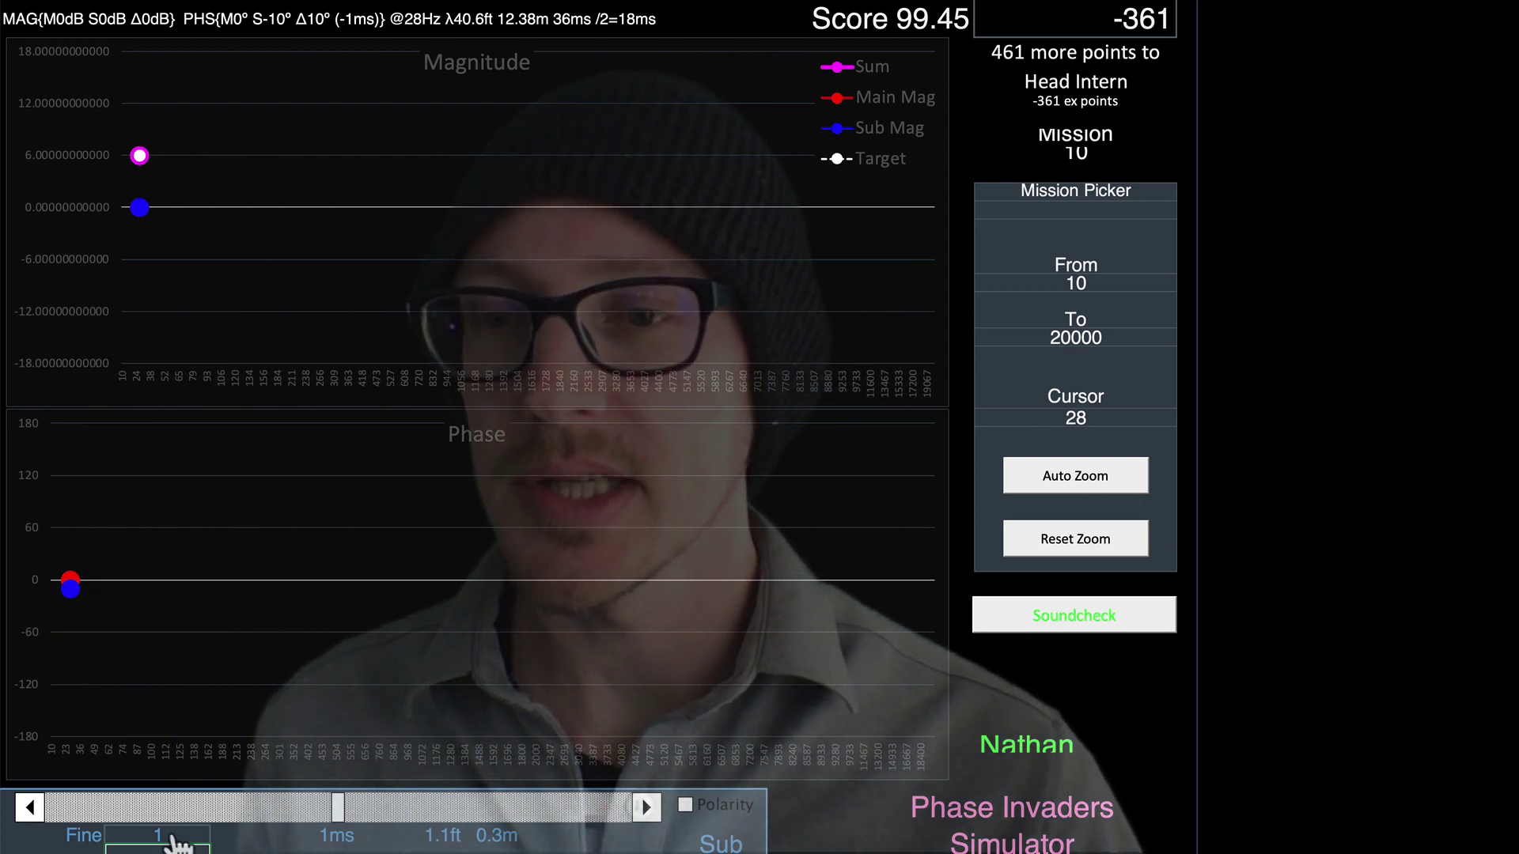
pyautogui.moveTo(175, 831)
pyautogui.mouseDown()
pyautogui.moveTo(187, 813)
pyautogui.moveTo(181, 842)
pyautogui.mouseUp()
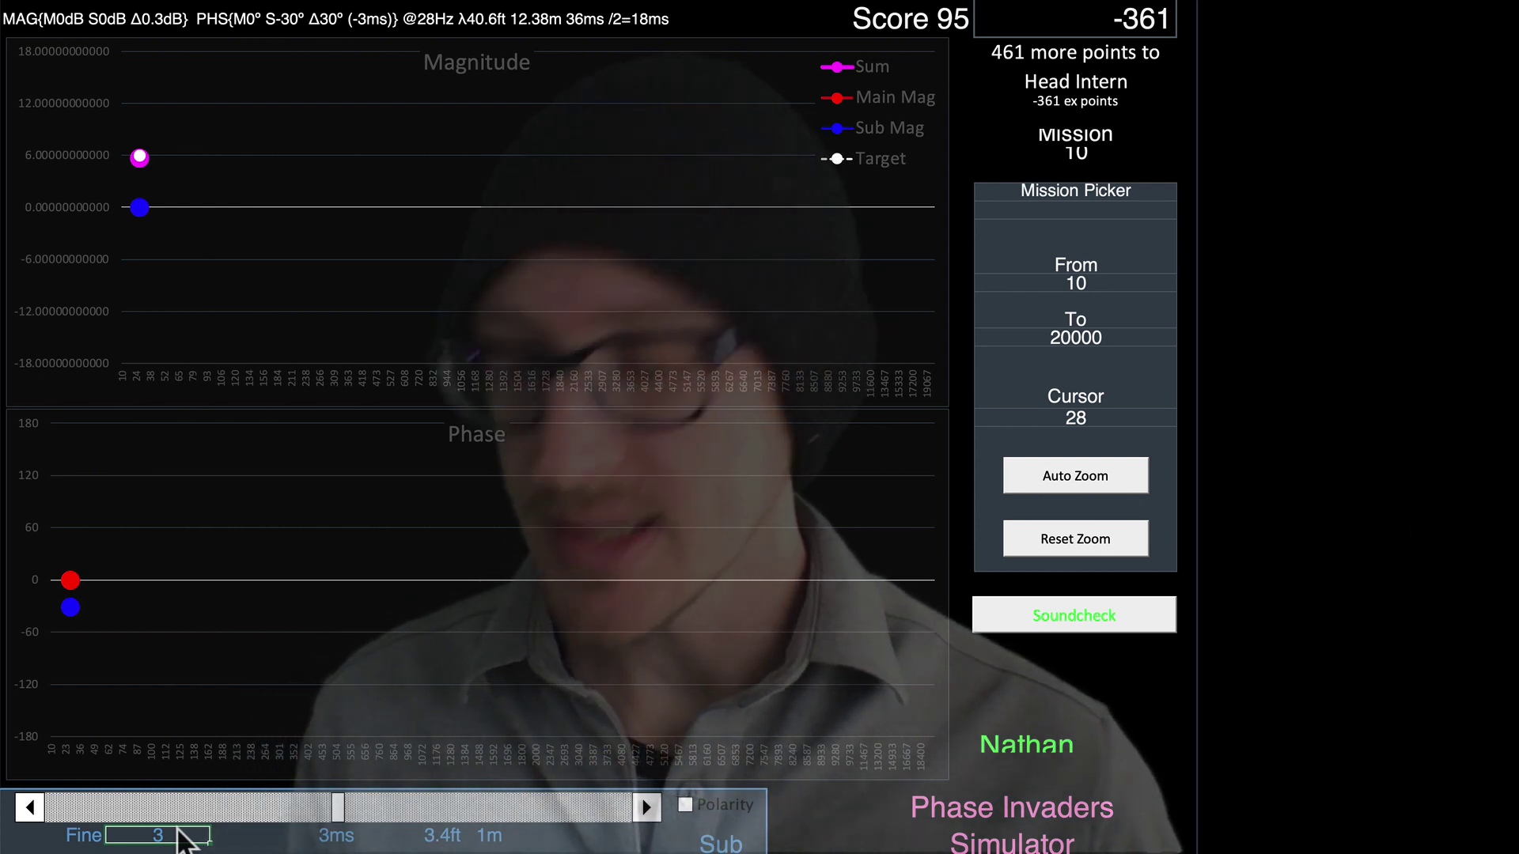
# - Set the Sub's Fine delay to 12 ms with the cursor at 28
pyautogui.doubleClick(177, 830)
pyautogui.write('12')
pyautogui.press('Return')
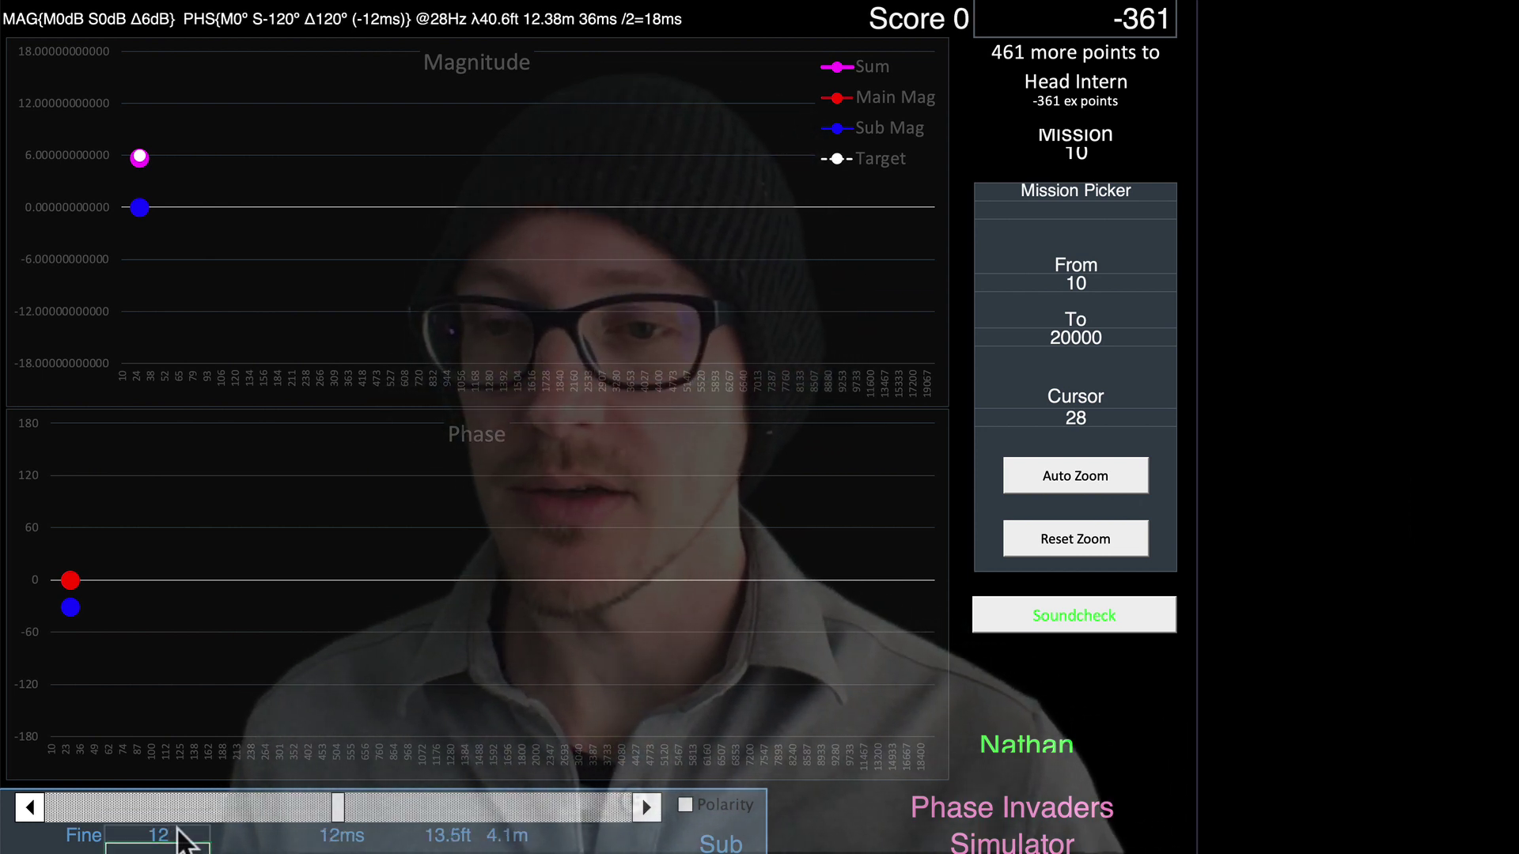
# - Set the Sub's Fine delay to 18 ms with the cursor at 28
pyautogui.moveTo(76, 685)
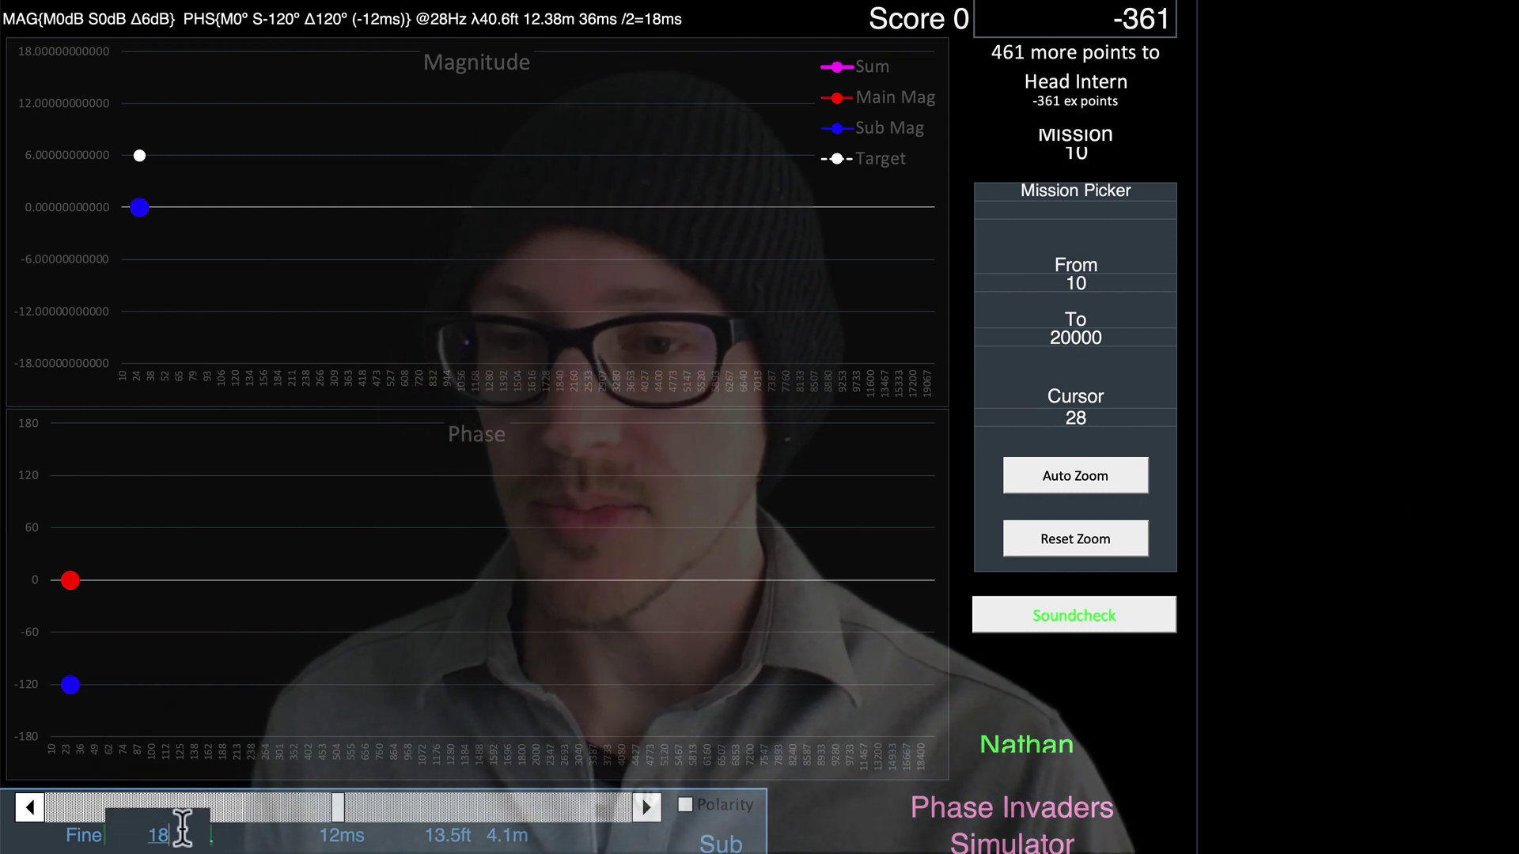
pyautogui.press('Return')
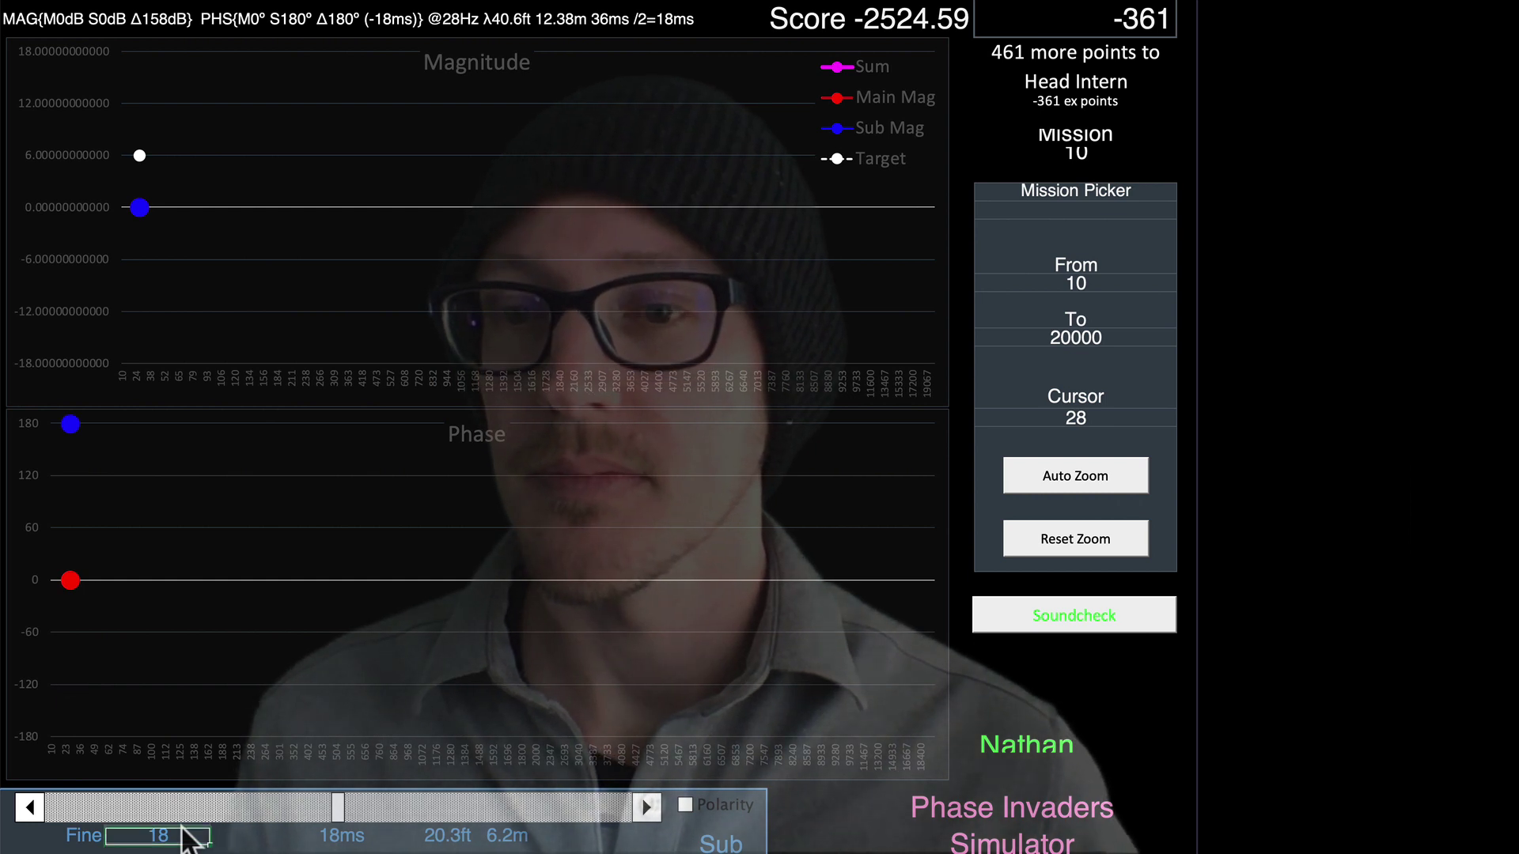
pyautogui.moveTo(74, 420)
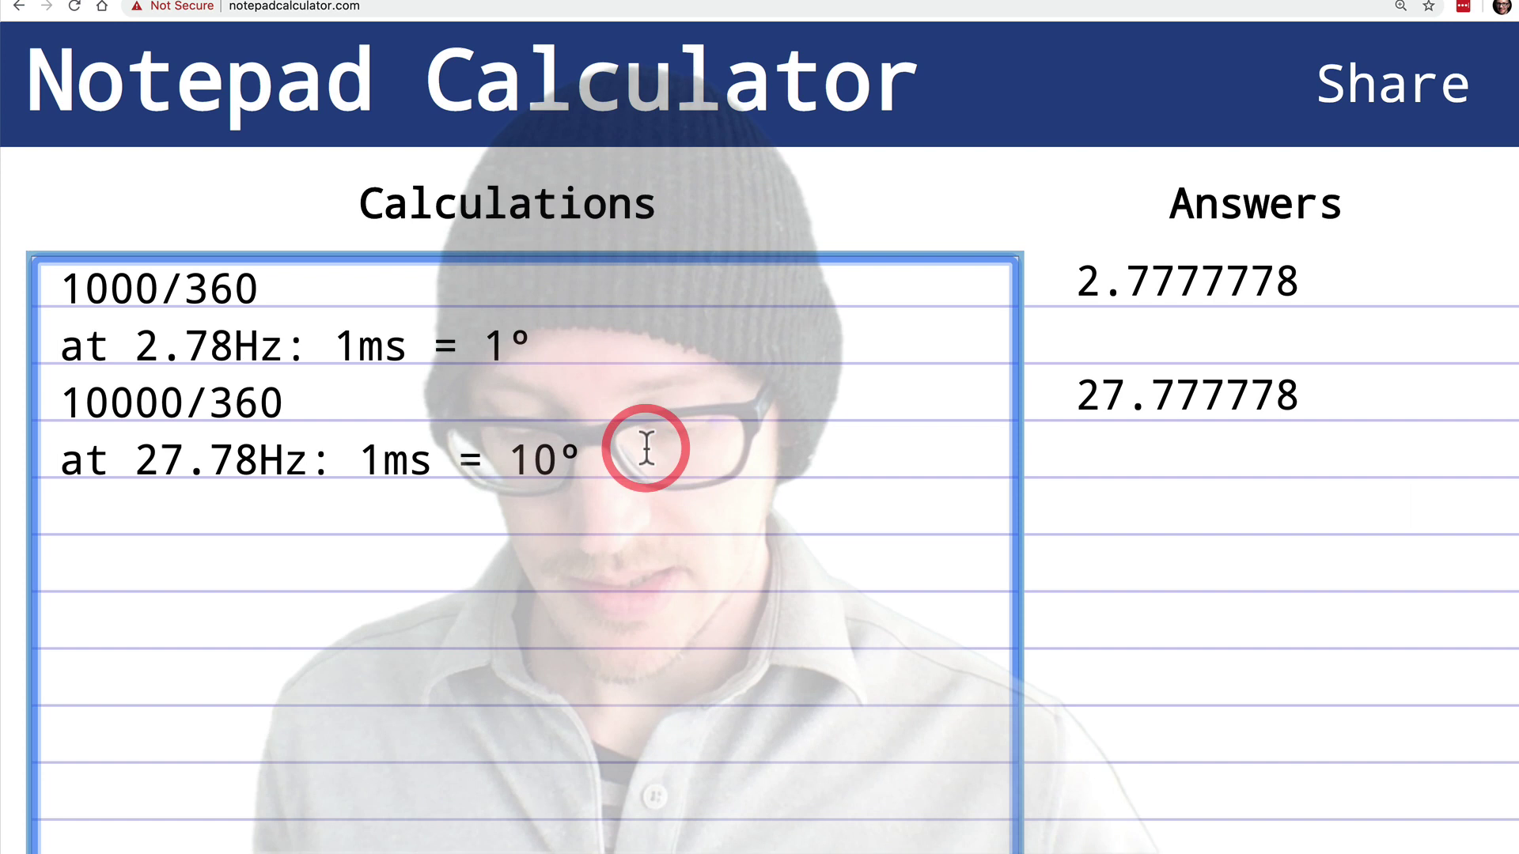
# - Switch to Notepad Calculator and calculate 100000/360 on a new line below the 27.78Hz note
pyautogui.press('Return')
pyautogui.write('1')
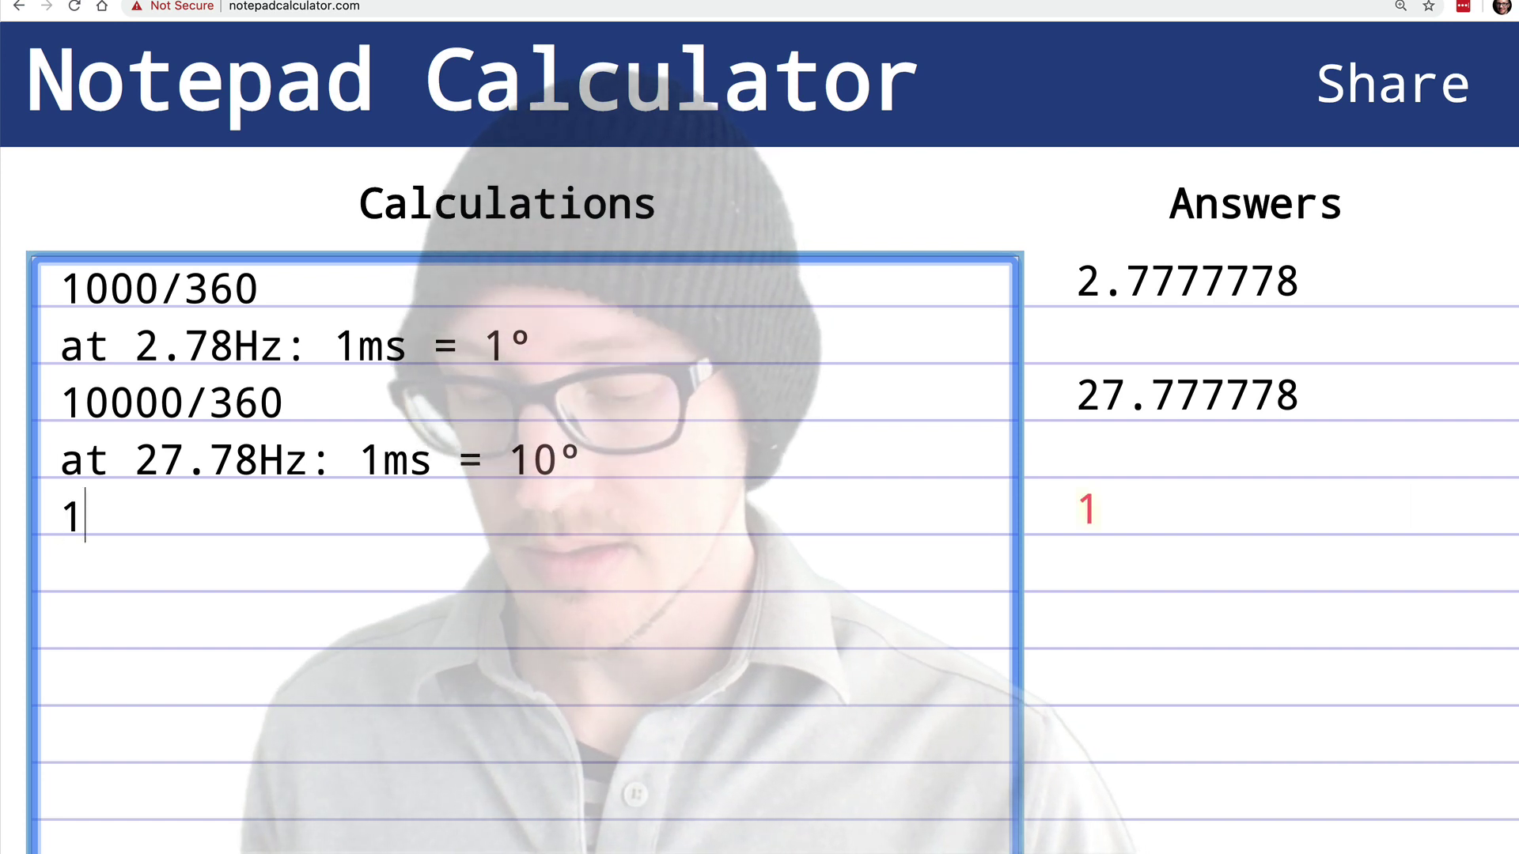
pyautogui.write('00000')
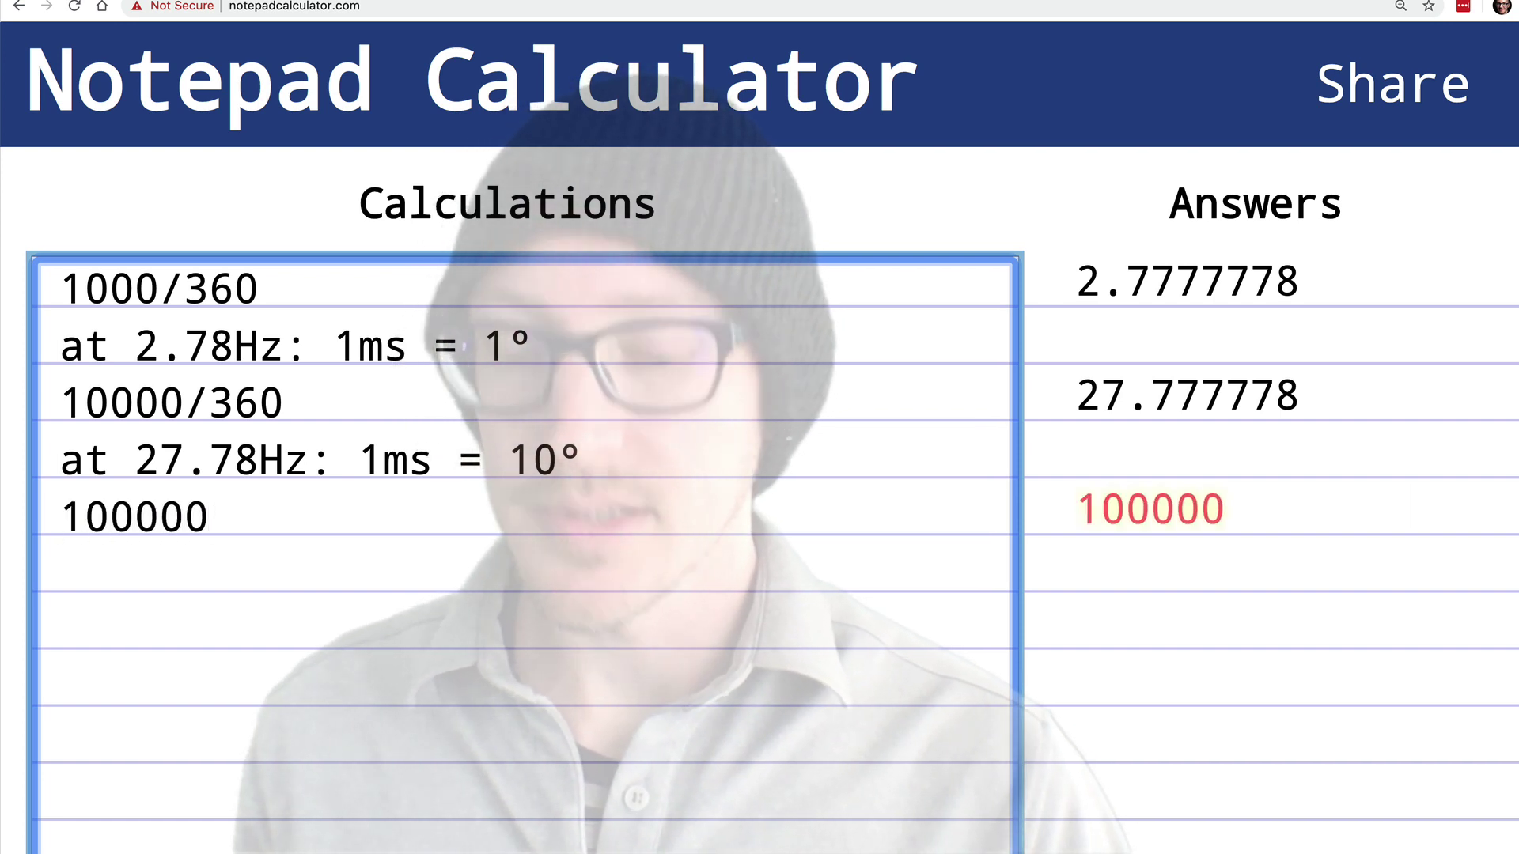
pyautogui.write('/')
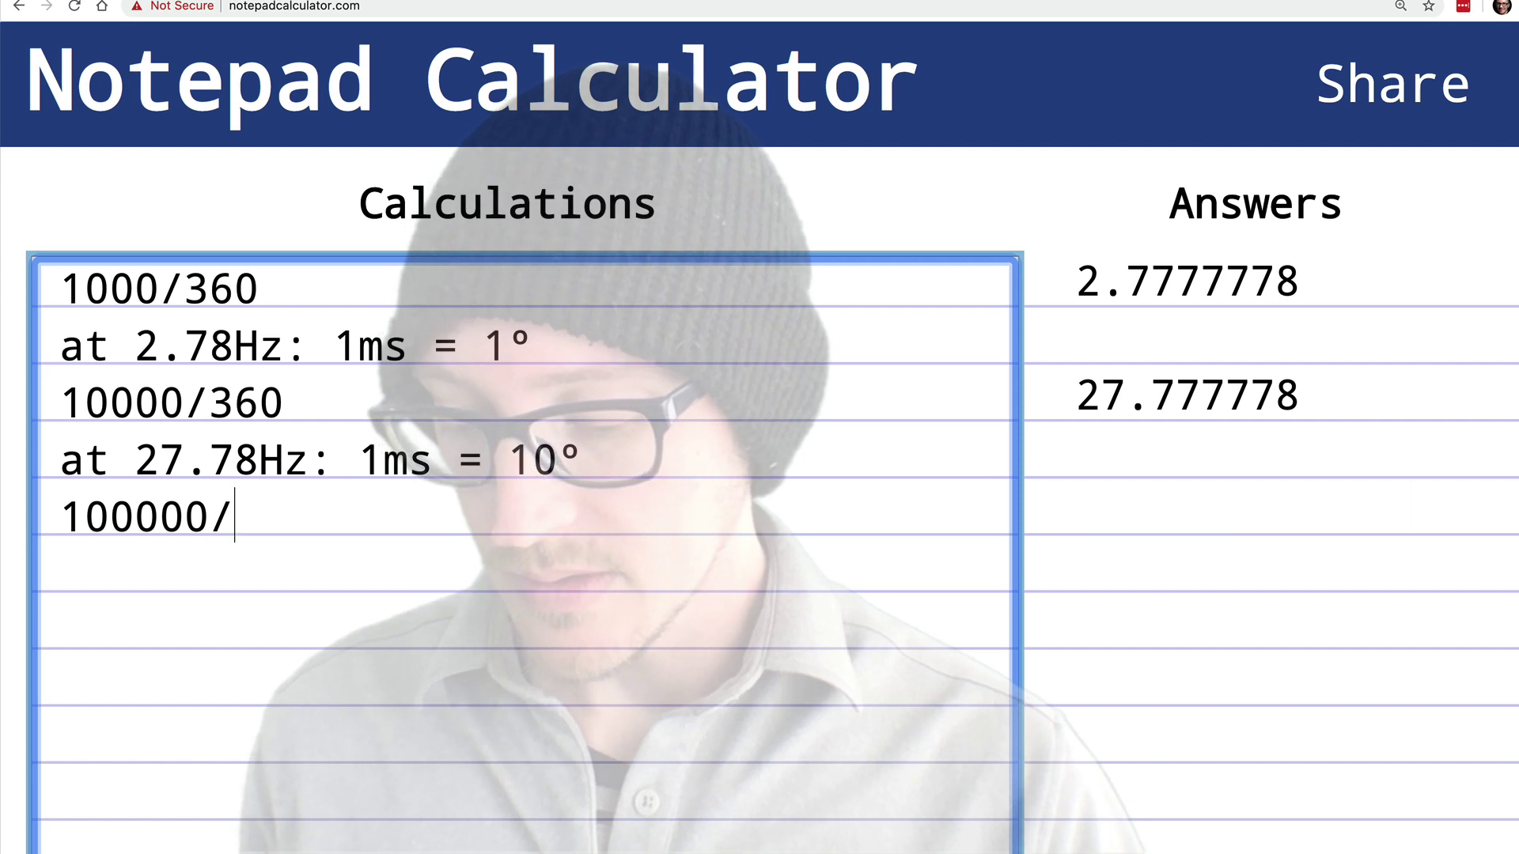
pyautogui.write('360')
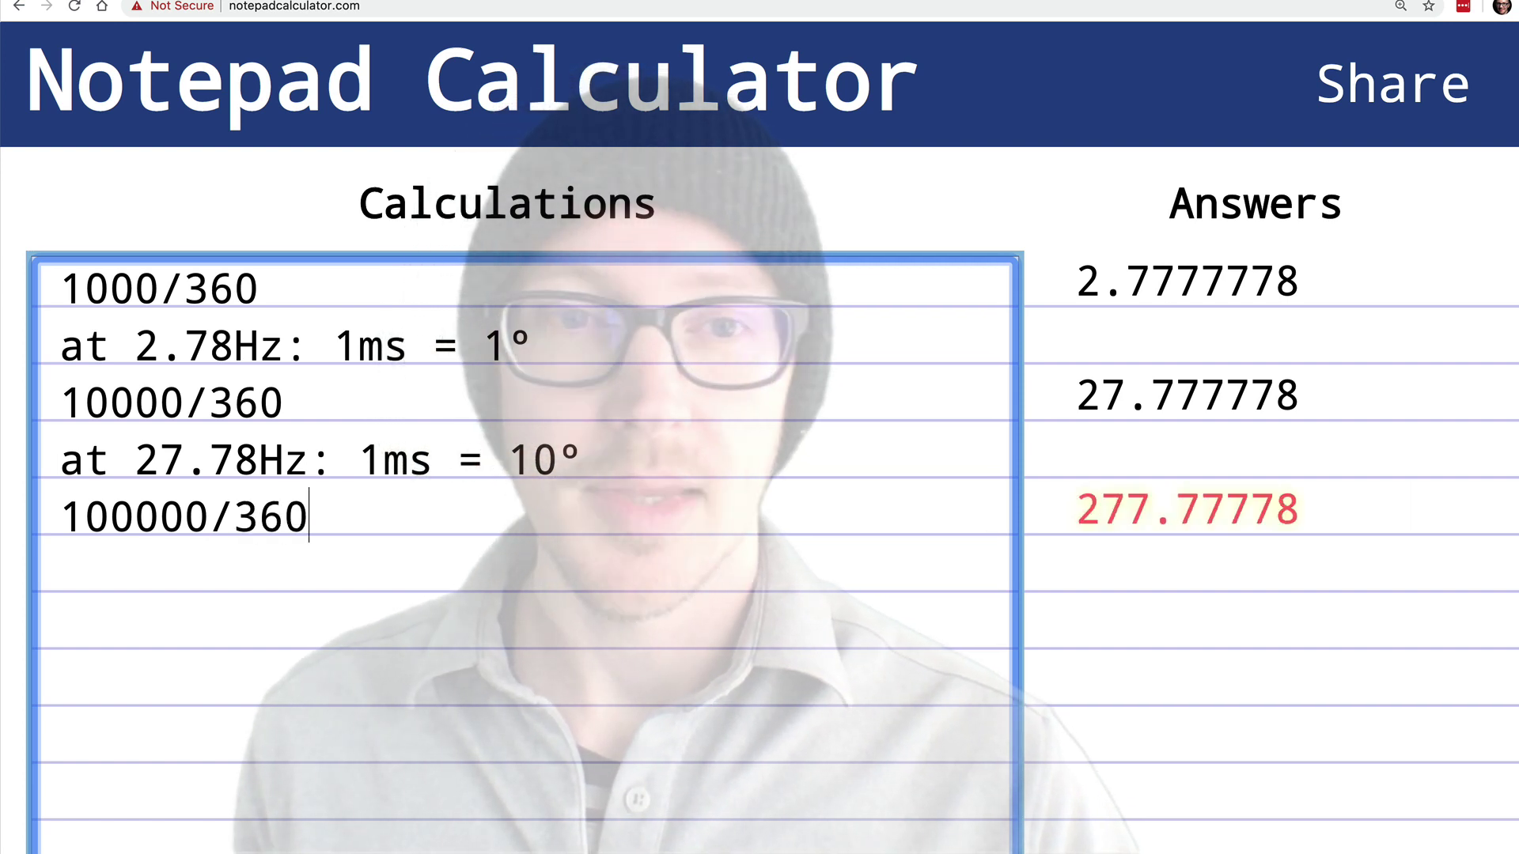
# - Add the note "at 277.78Hz: 1ms = 100º" beneath the 100000/360 calculation and highlight its frequency value
pyautogui.press('Return')
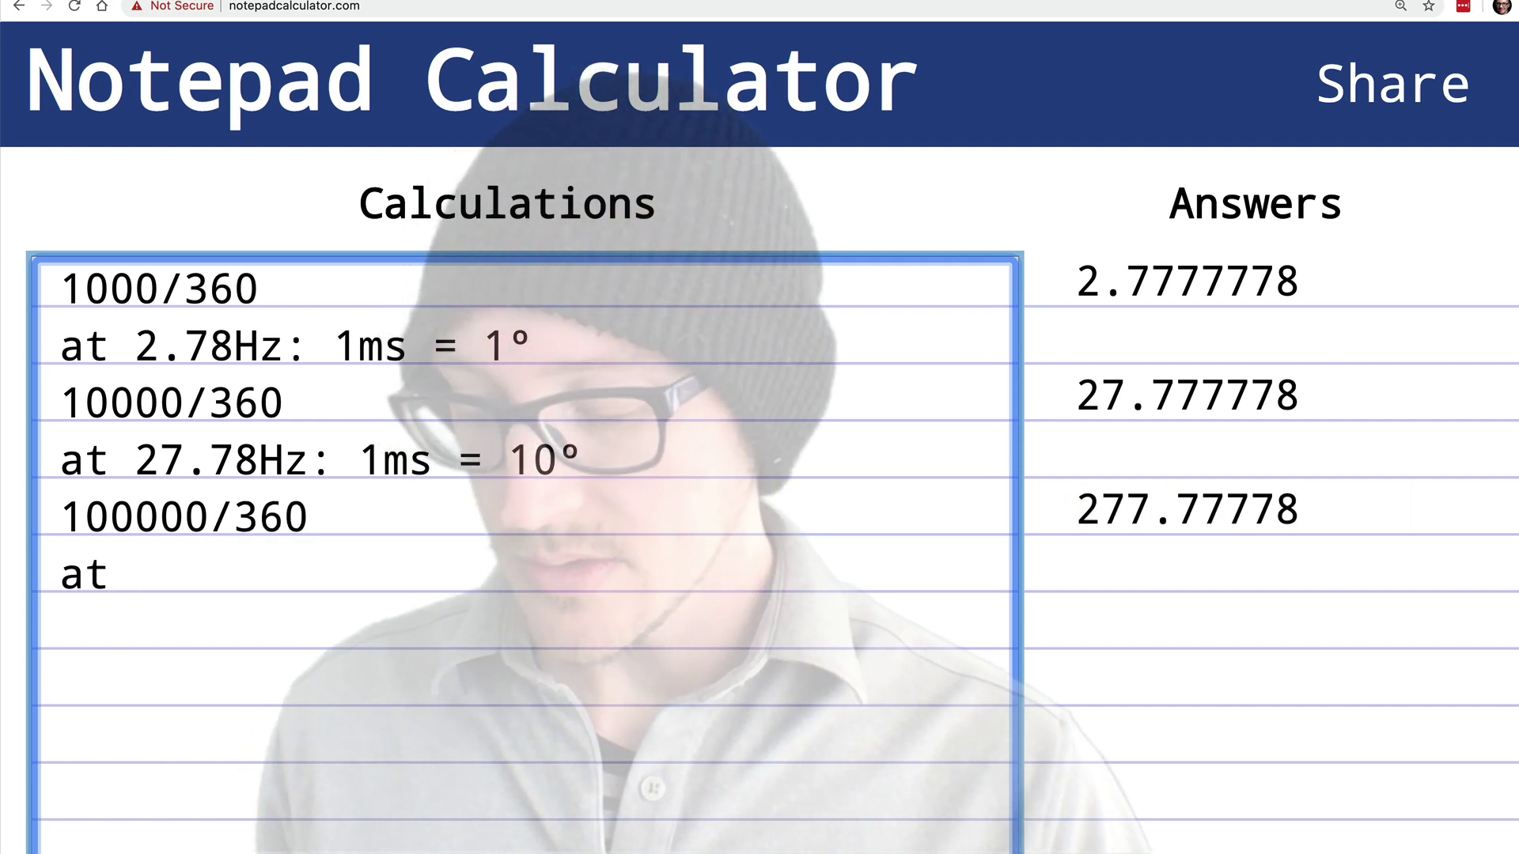
pyautogui.write('at 277.')
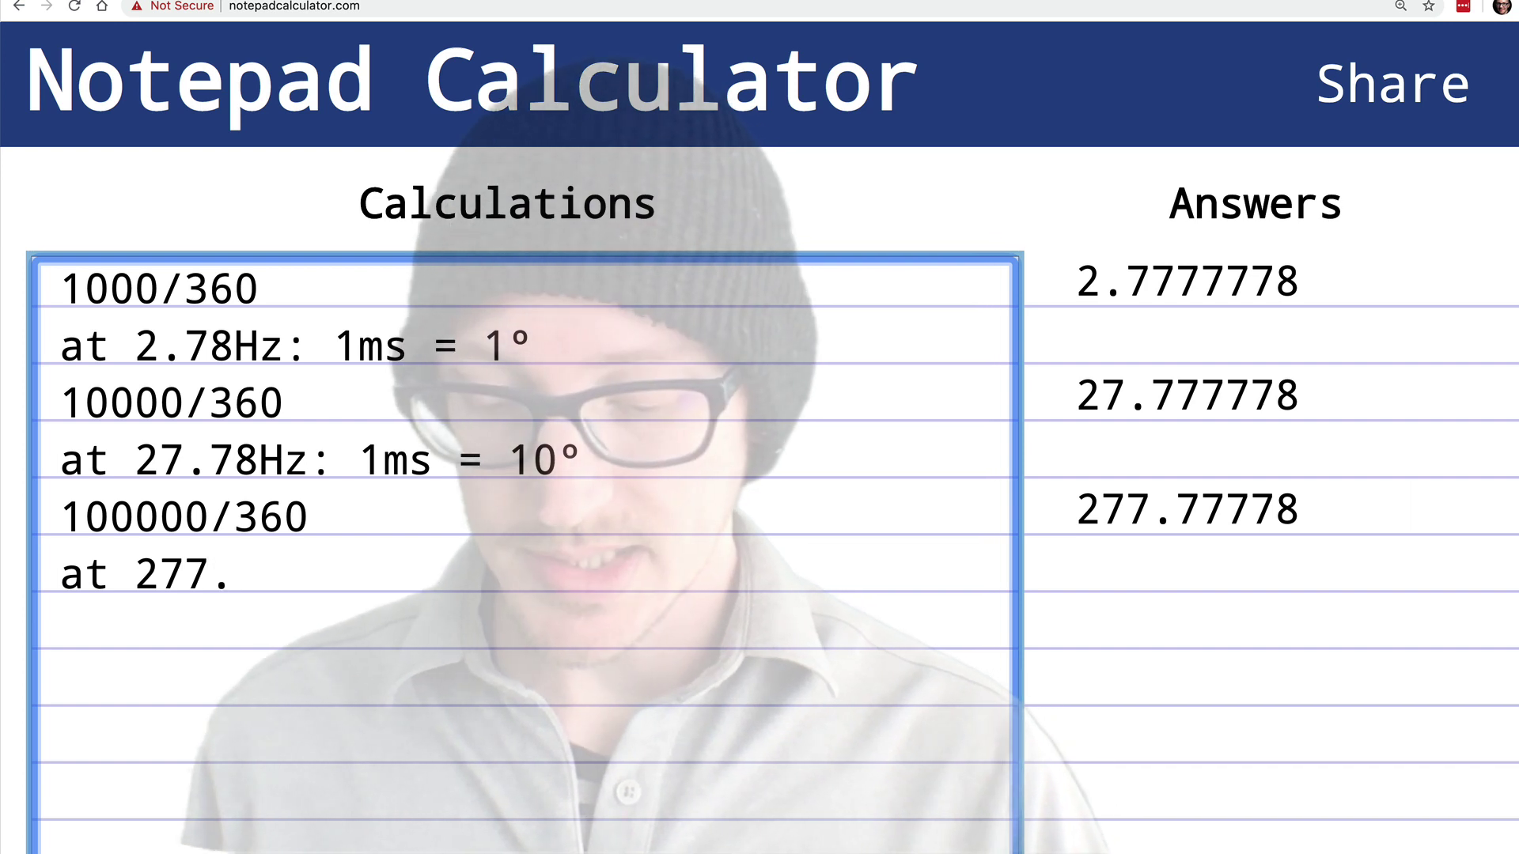
pyautogui.write('78')
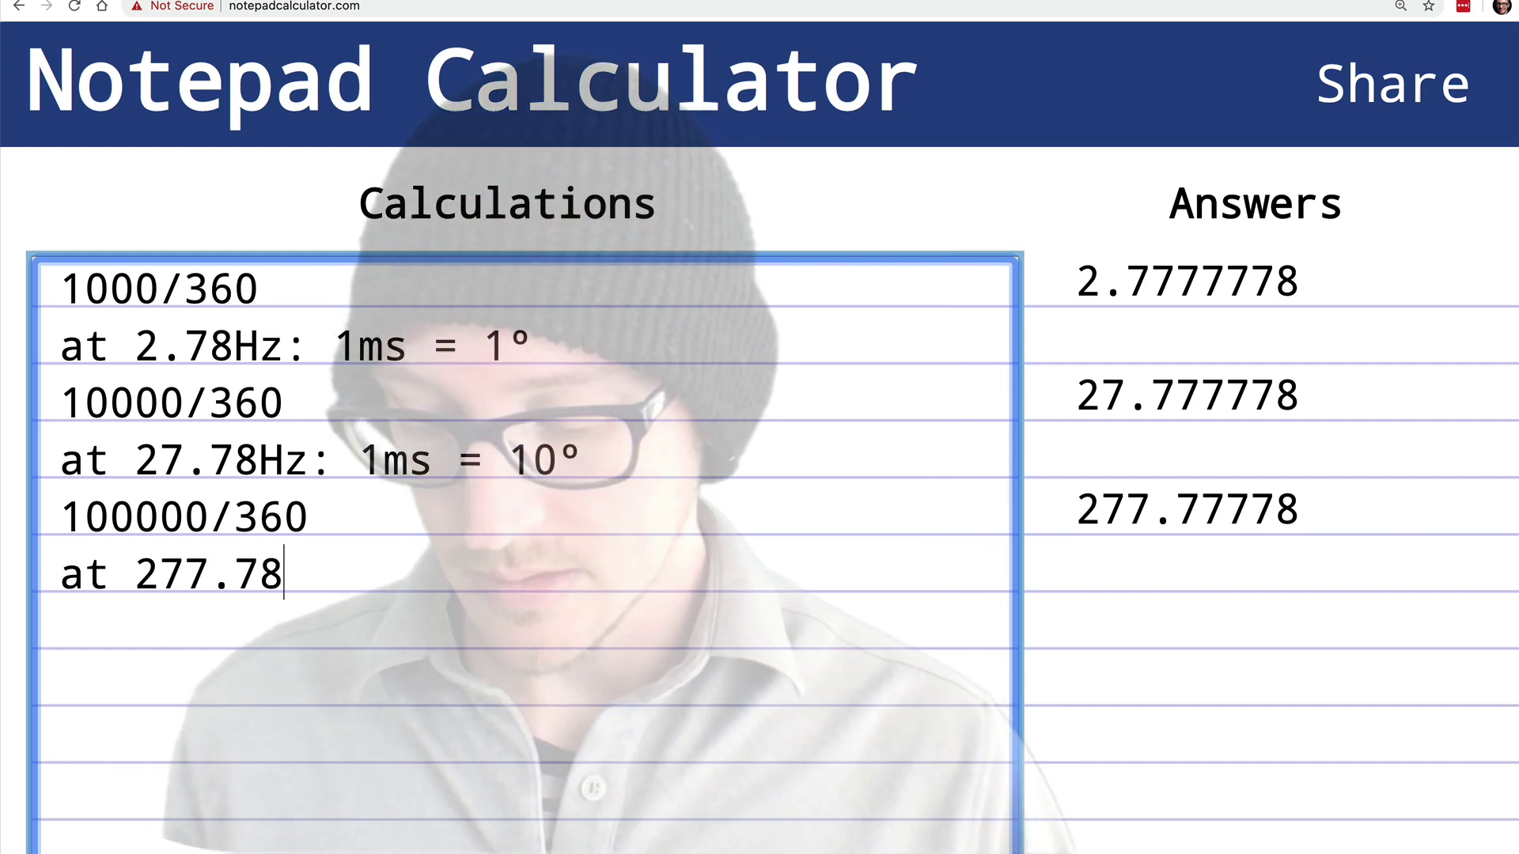
pyautogui.write('Hz')
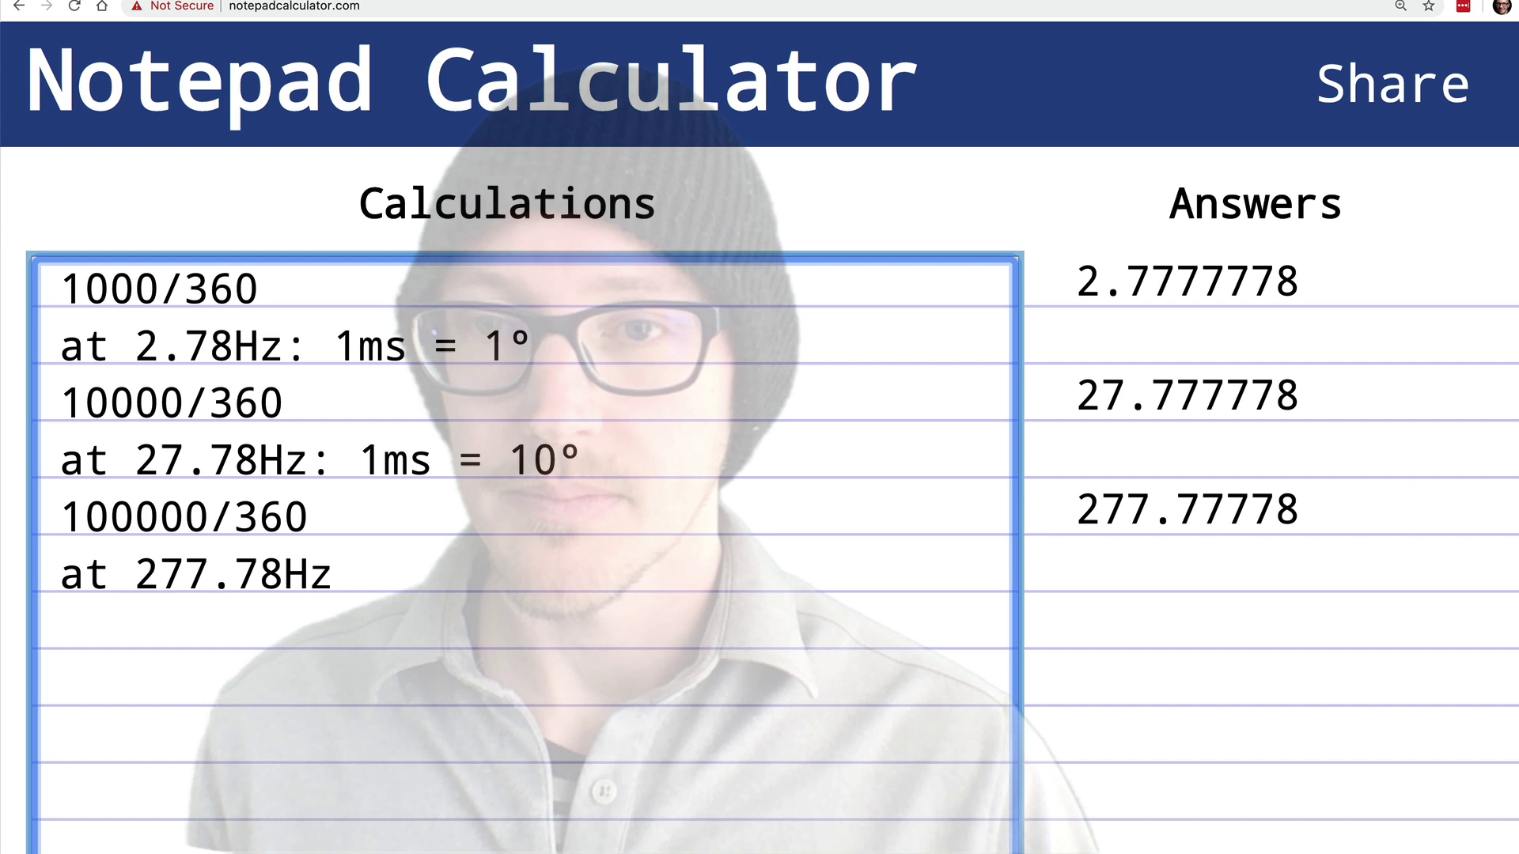
pyautogui.write(': 1ms')
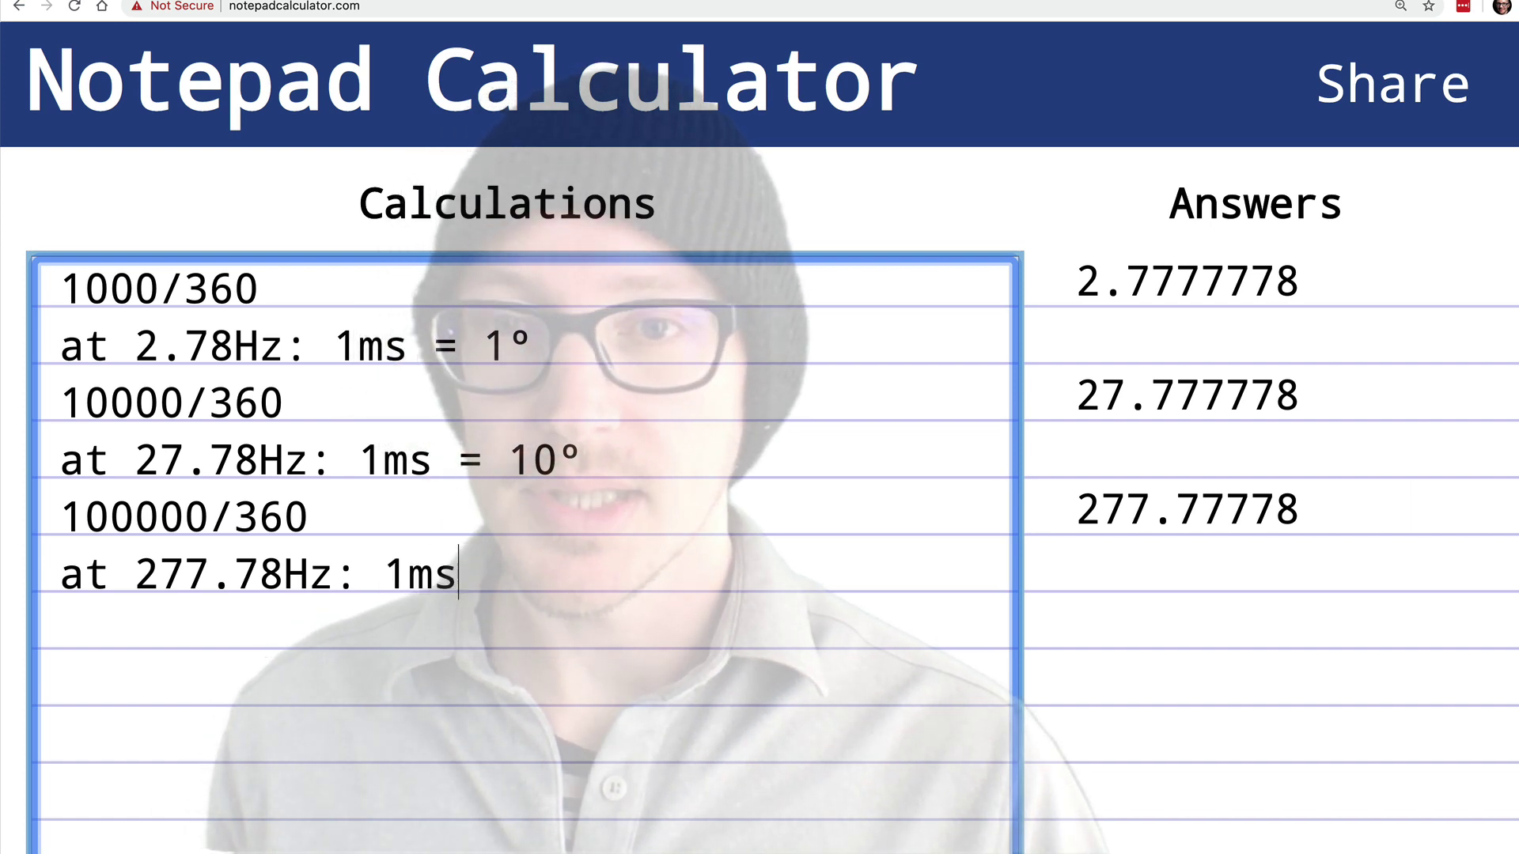
pyautogui.write(' =')
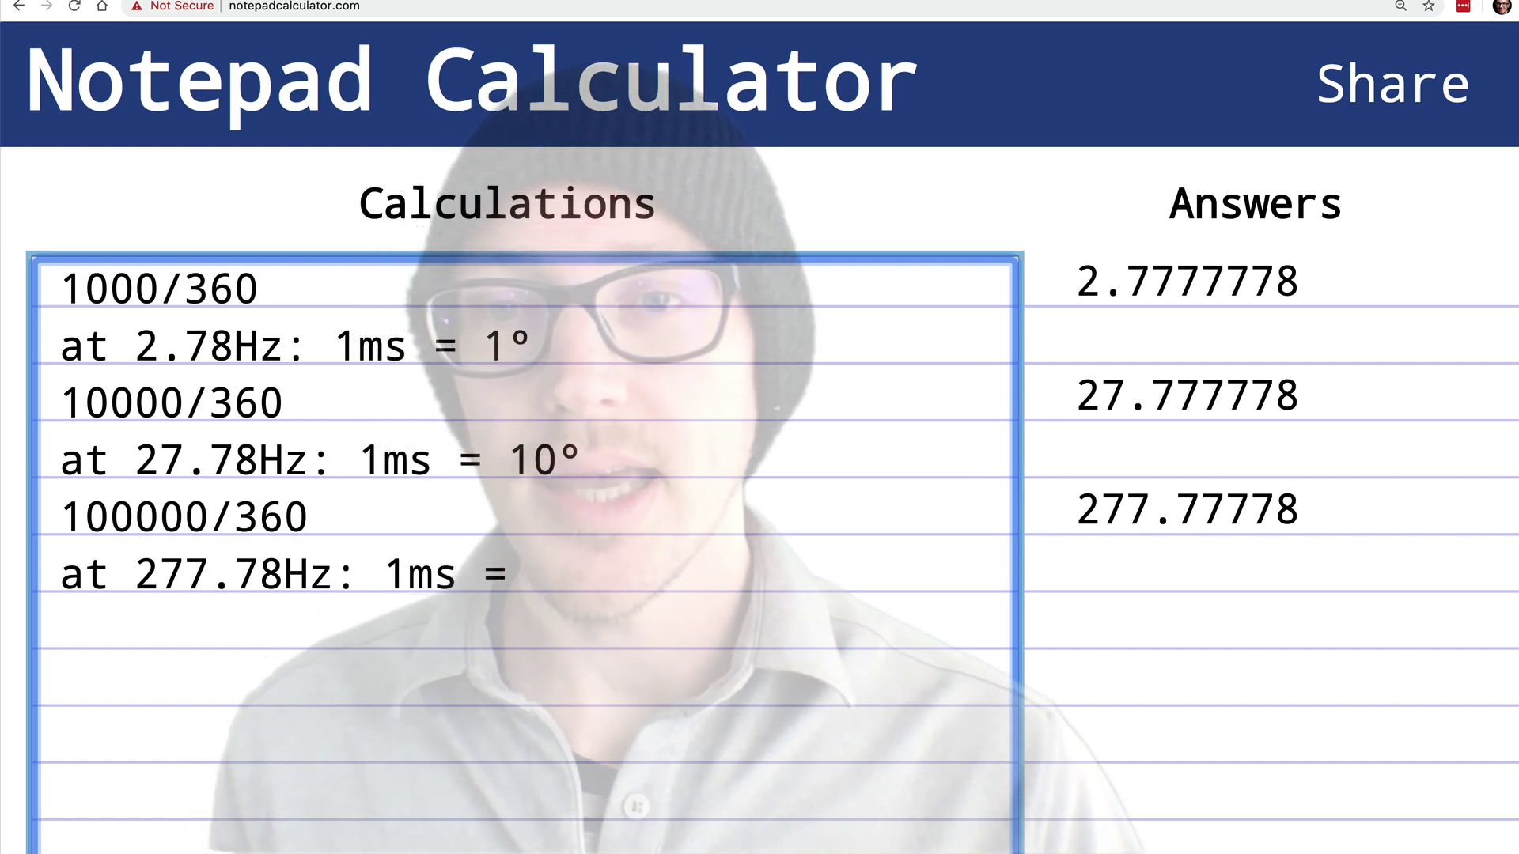
pyautogui.write(' 100°')
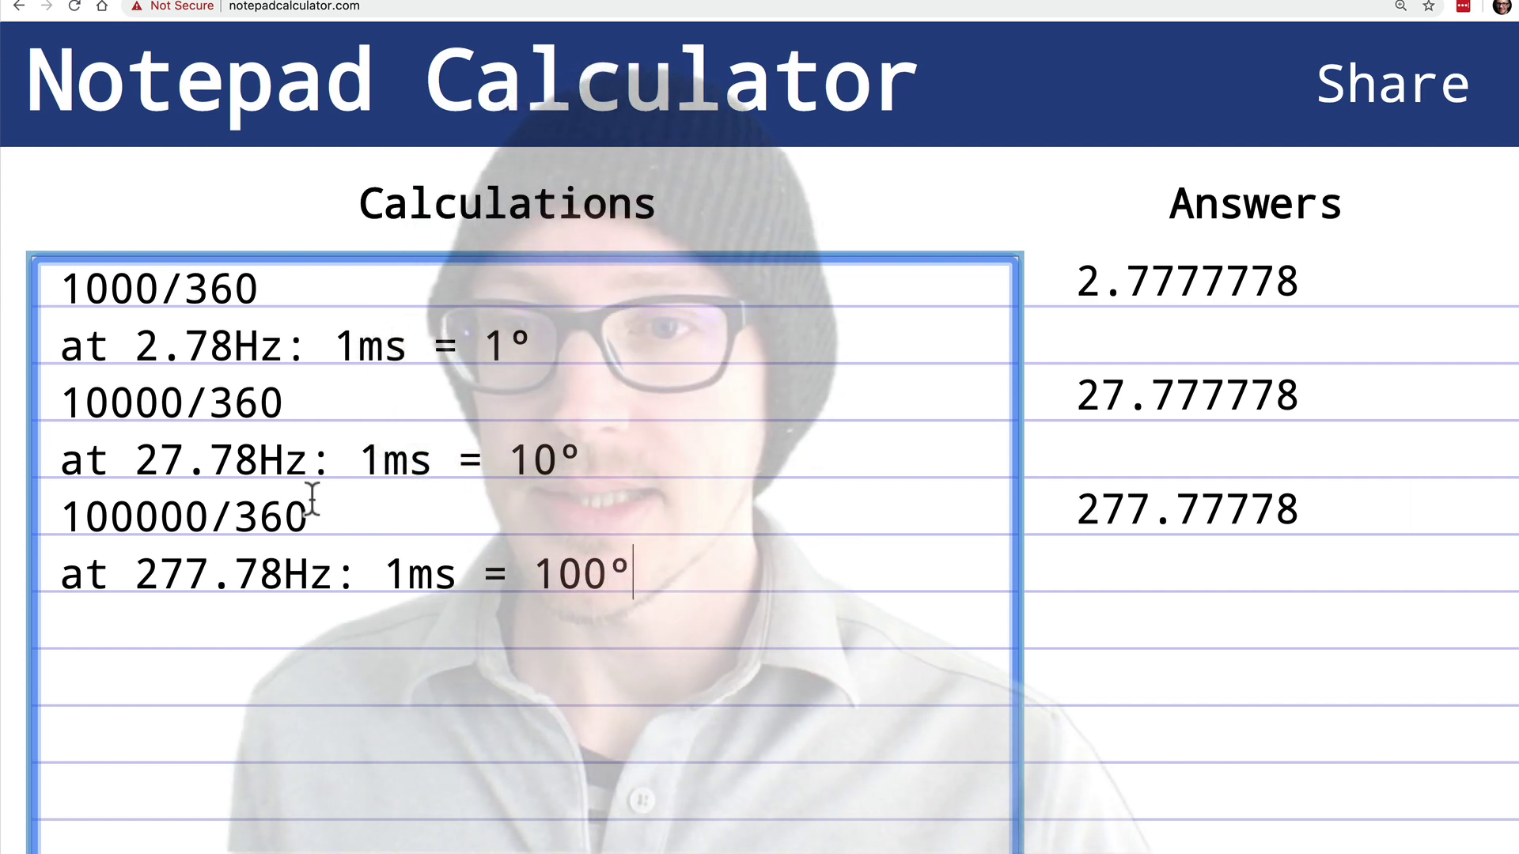
pyautogui.moveTo(147, 575); pyautogui.dragTo(255, 583)
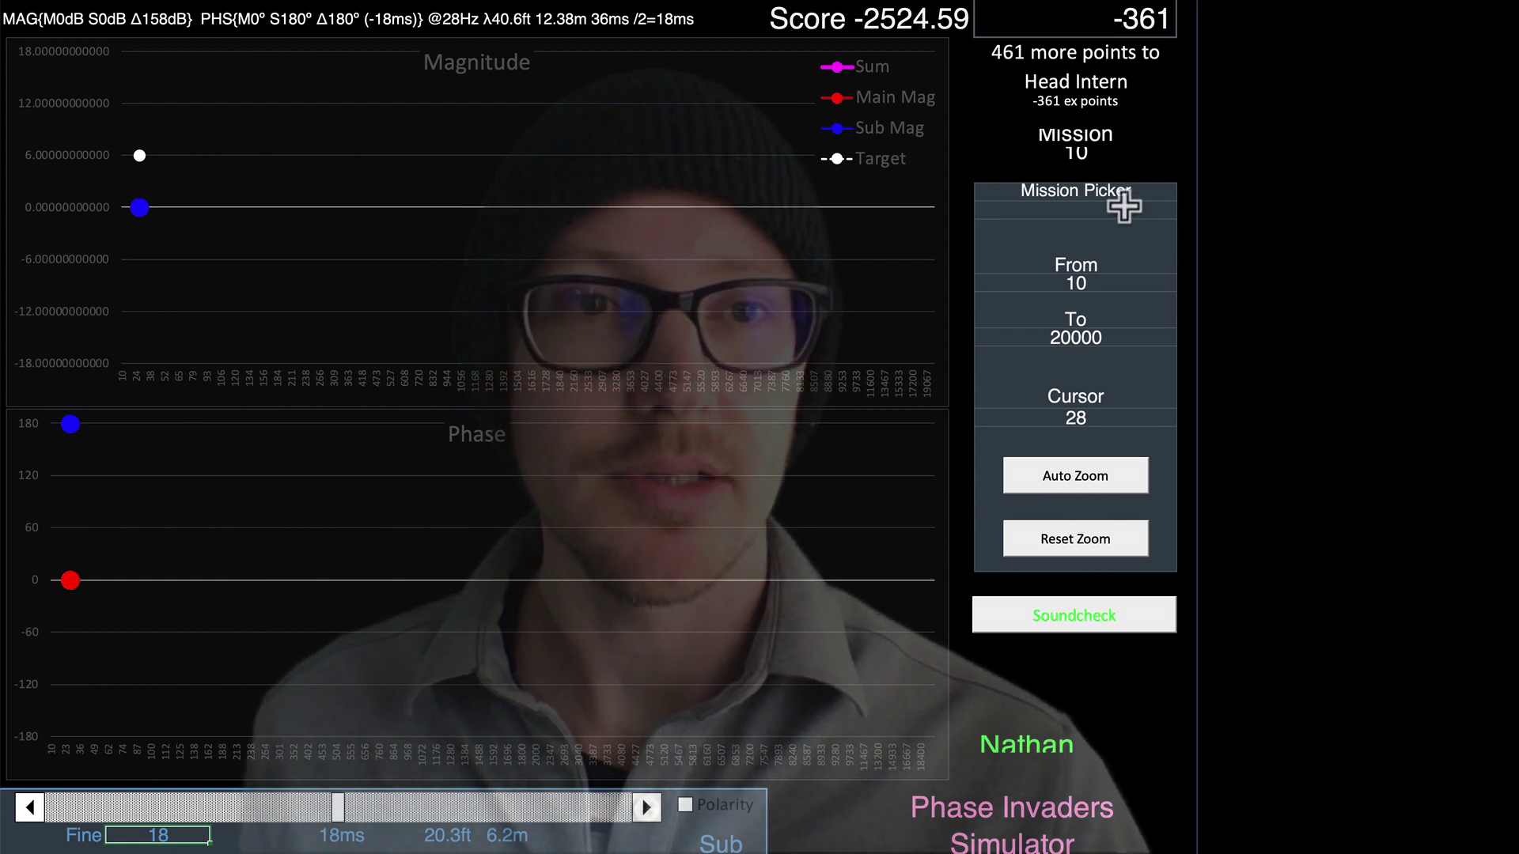
# - Switch to the Phase Invaders Simulator, load mission 100, and set the Sub's Fine delay to 1 ms
pyautogui.click(1123, 207)
pyautogui.click(188, 829)
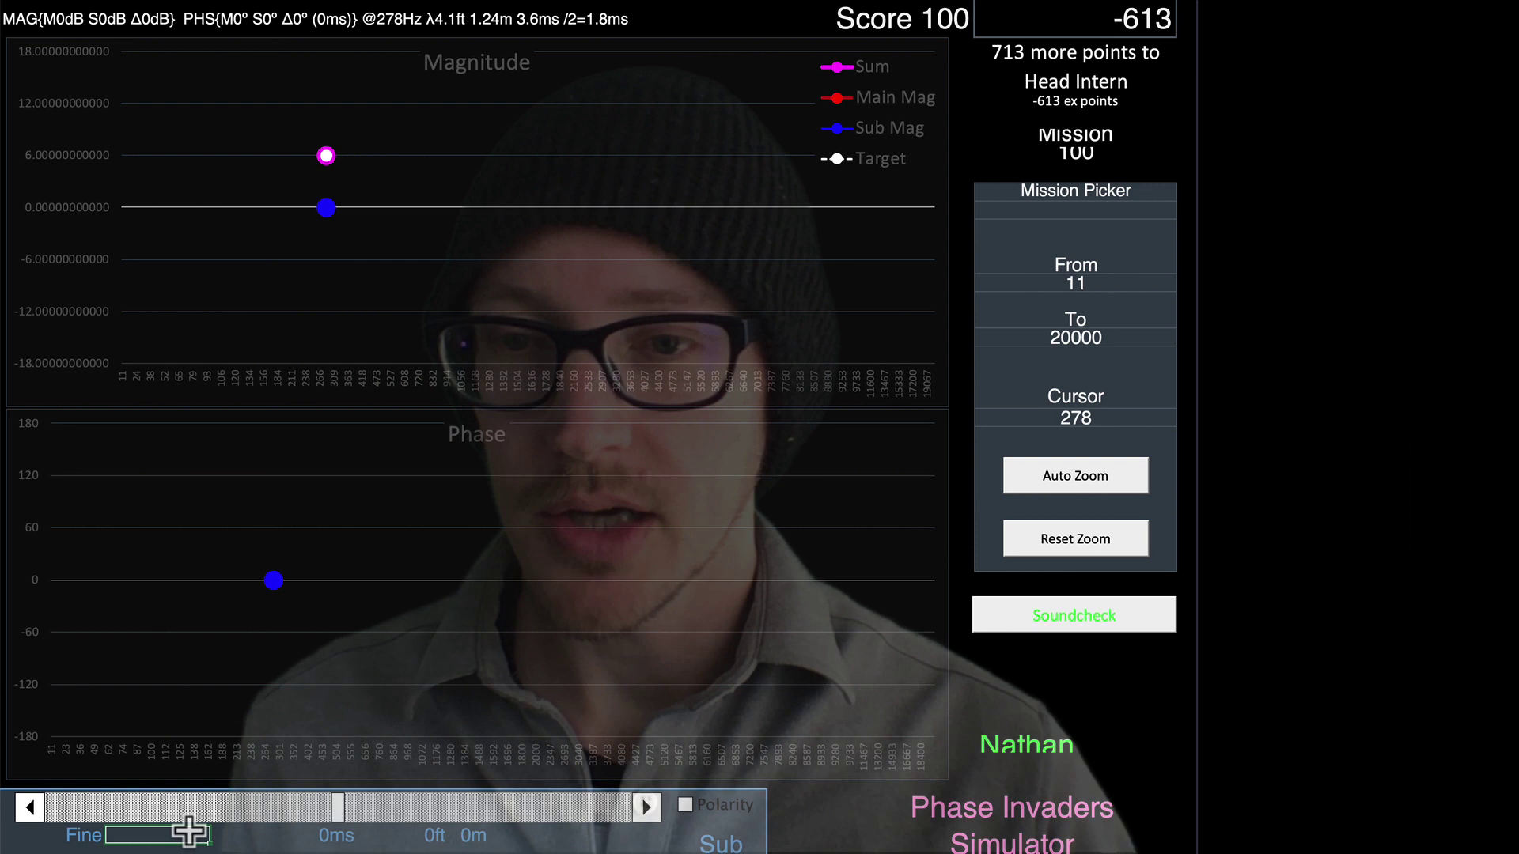
pyautogui.write('1')
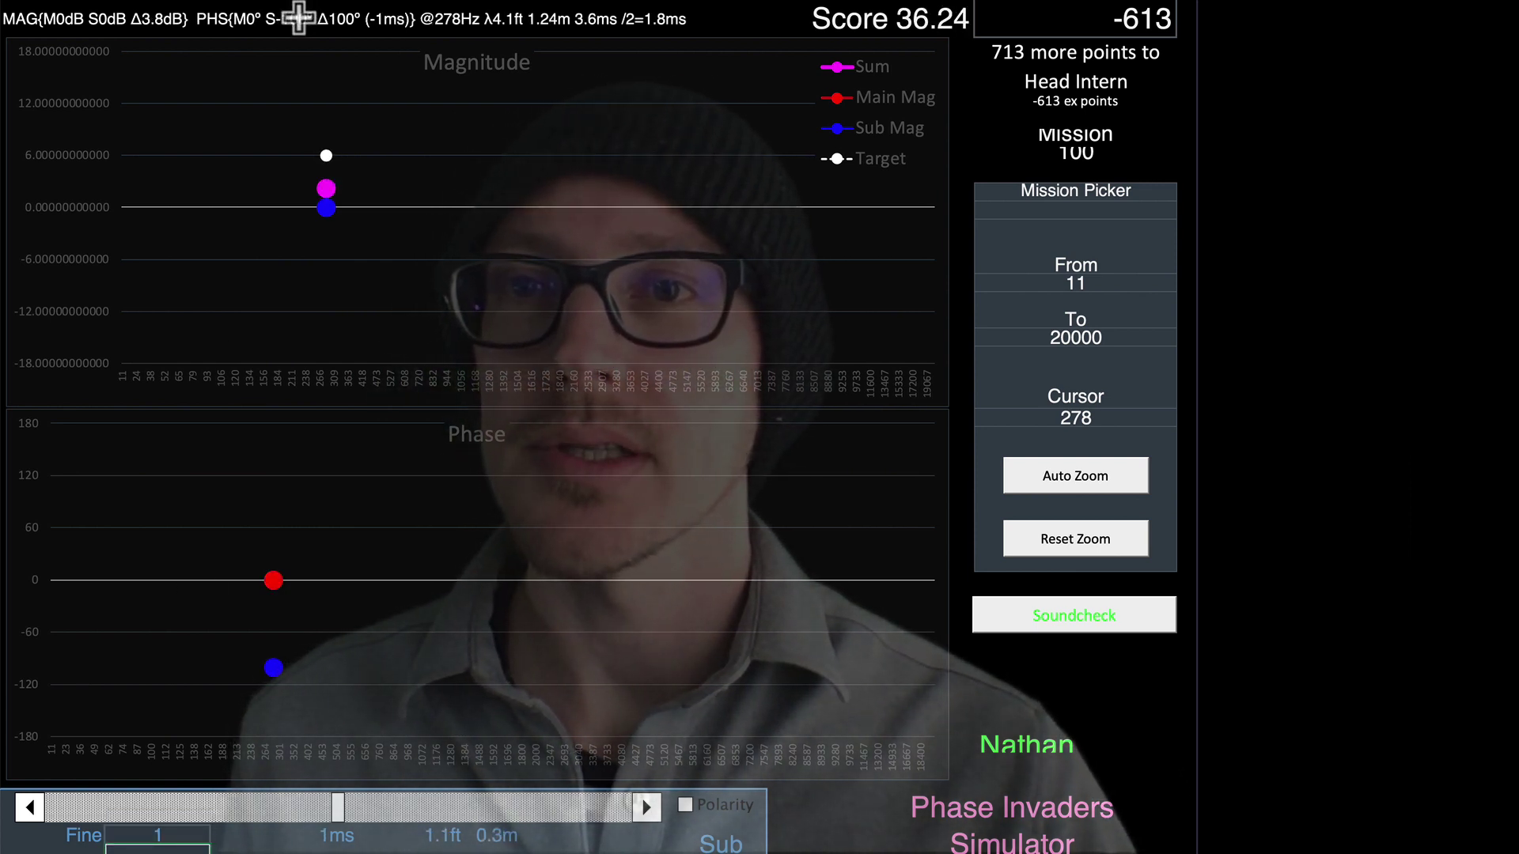
pyautogui.moveTo(276, 672)
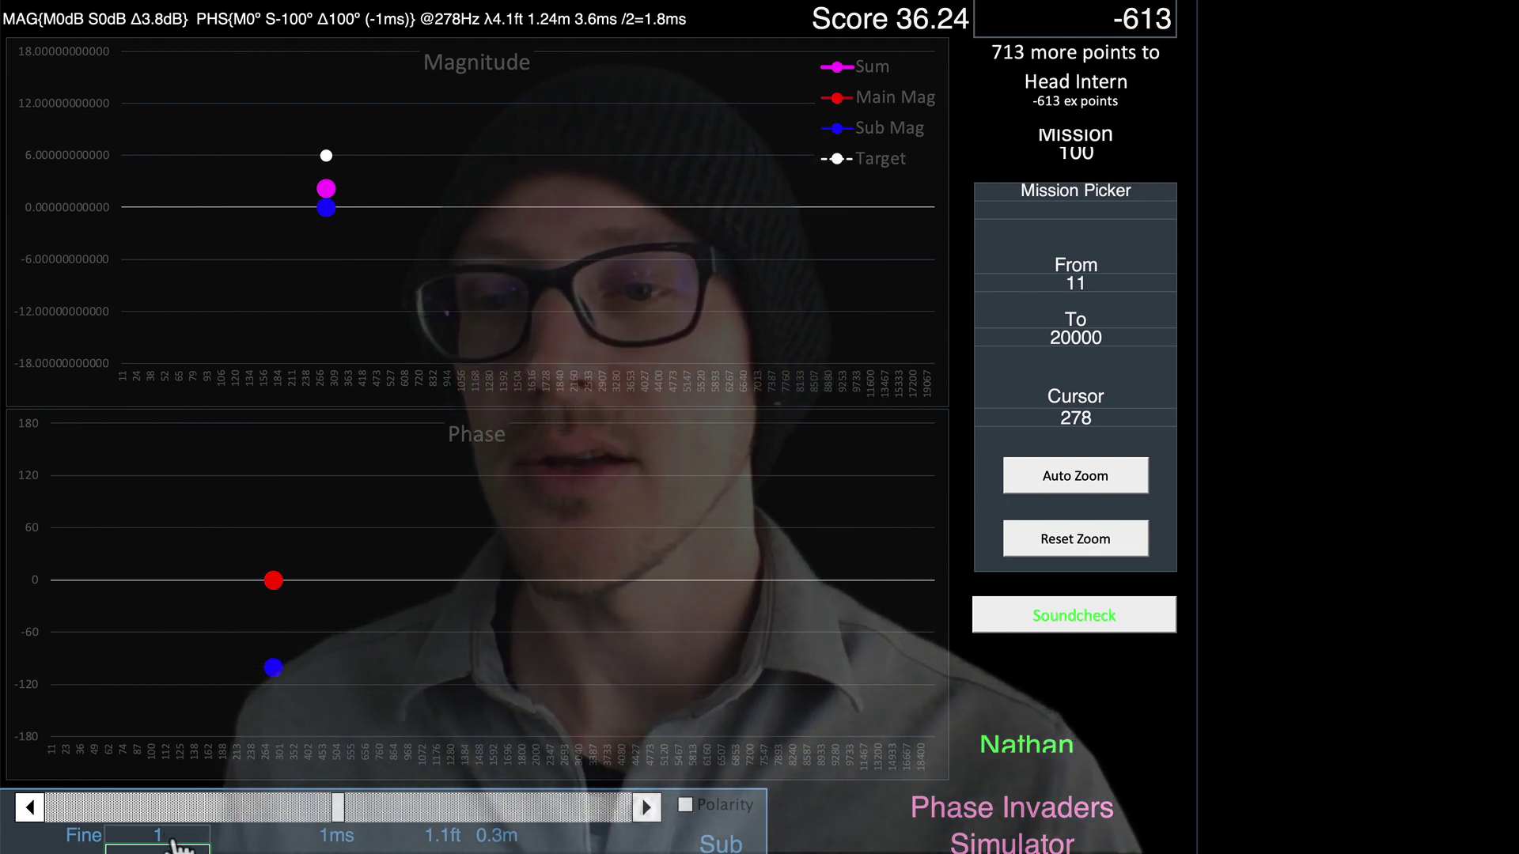
# - Set the Sub's Fine delay to 1.2 ms and 1.8 ms in mission 100
pyautogui.click(173, 832)
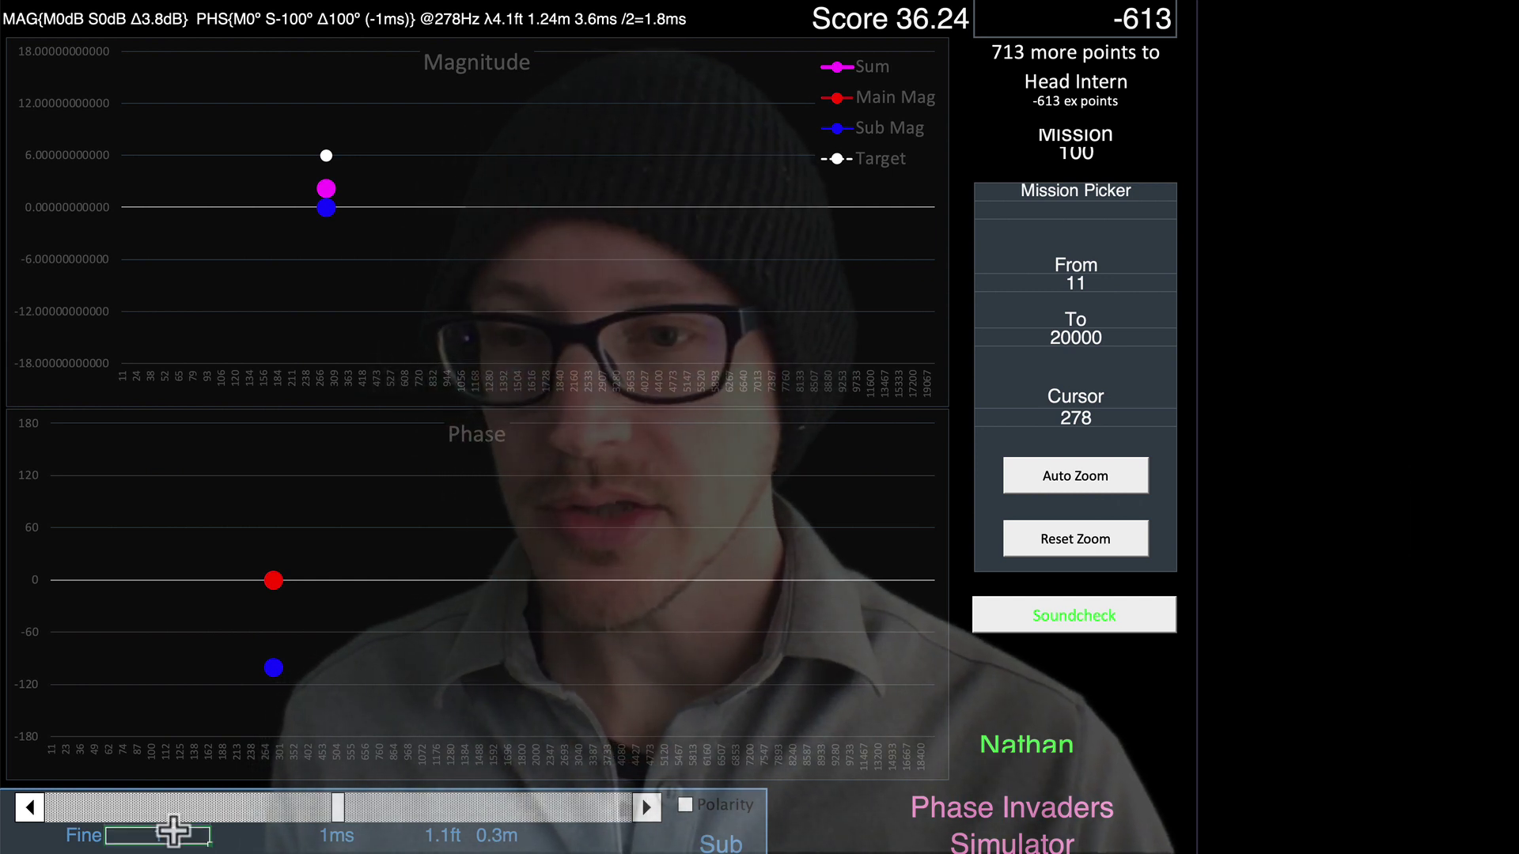
pyautogui.doubleClick(173, 832)
pyautogui.write('1.2')
pyautogui.press('Return')
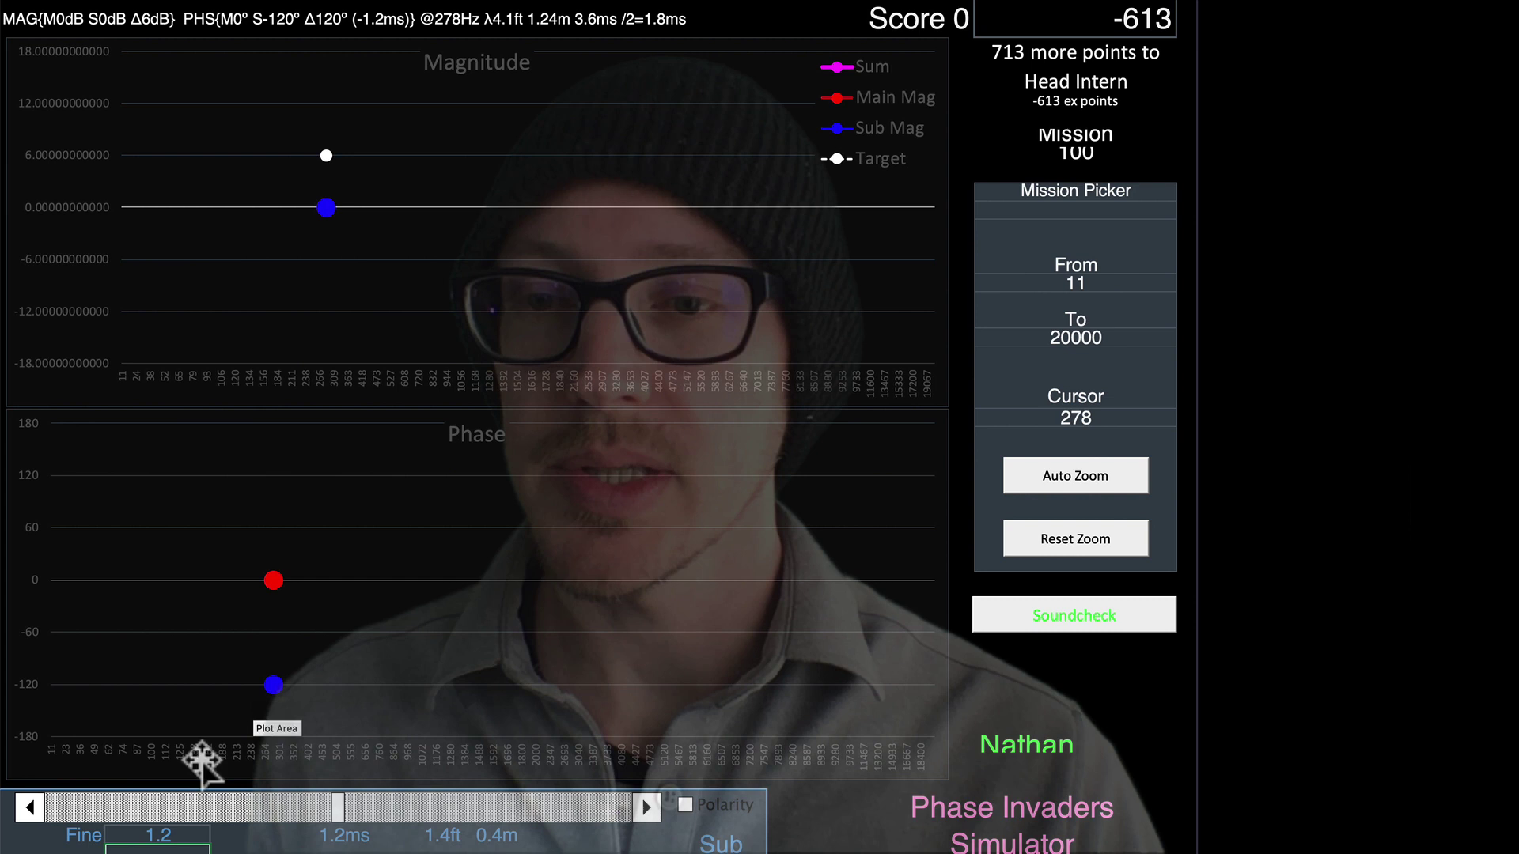
pyautogui.write('1')
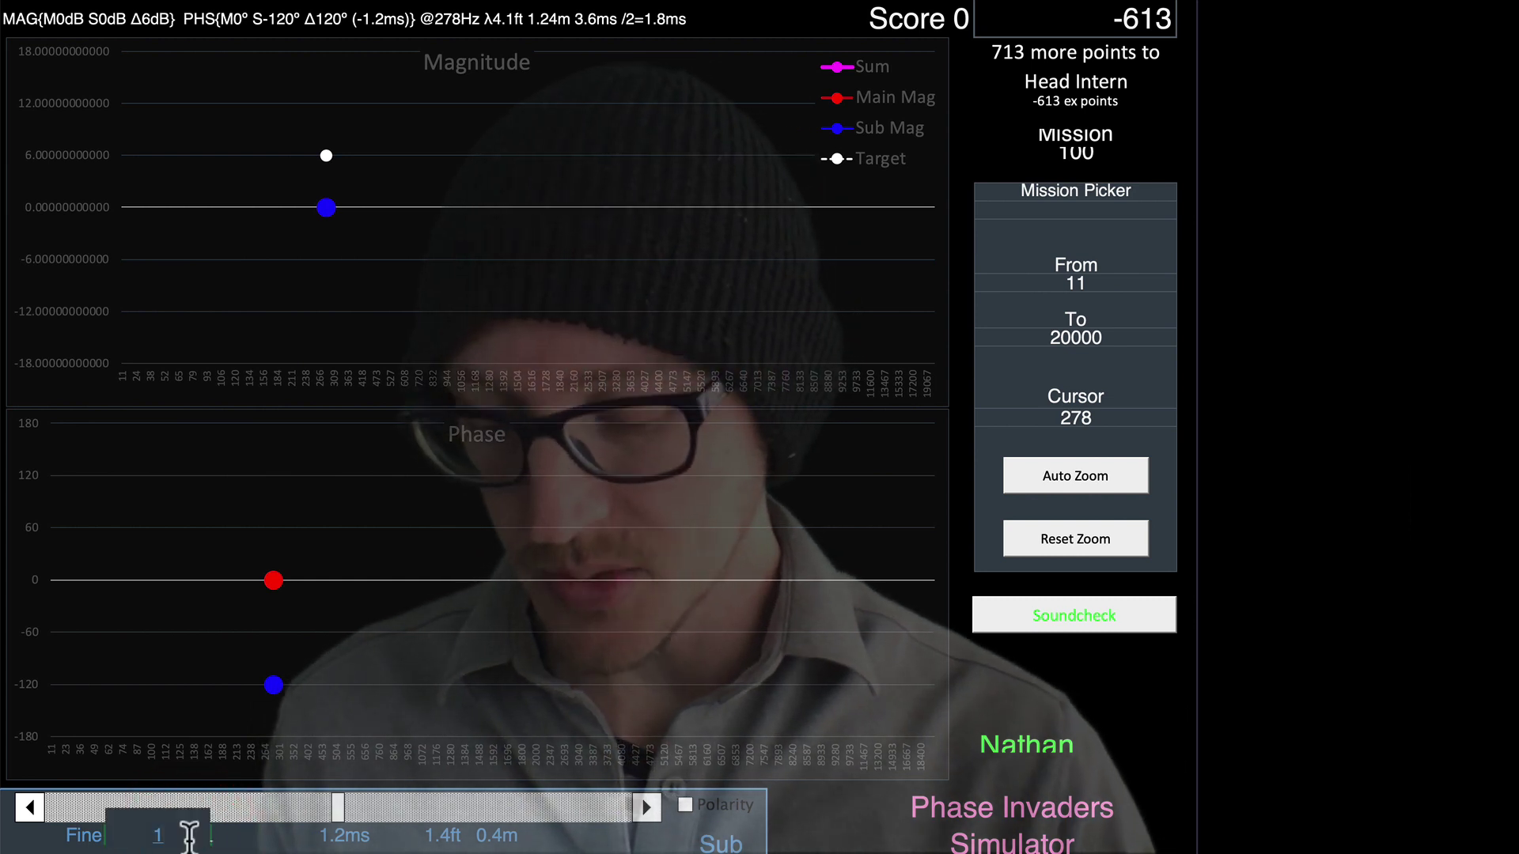
pyautogui.write('.8')
pyautogui.press('Return')
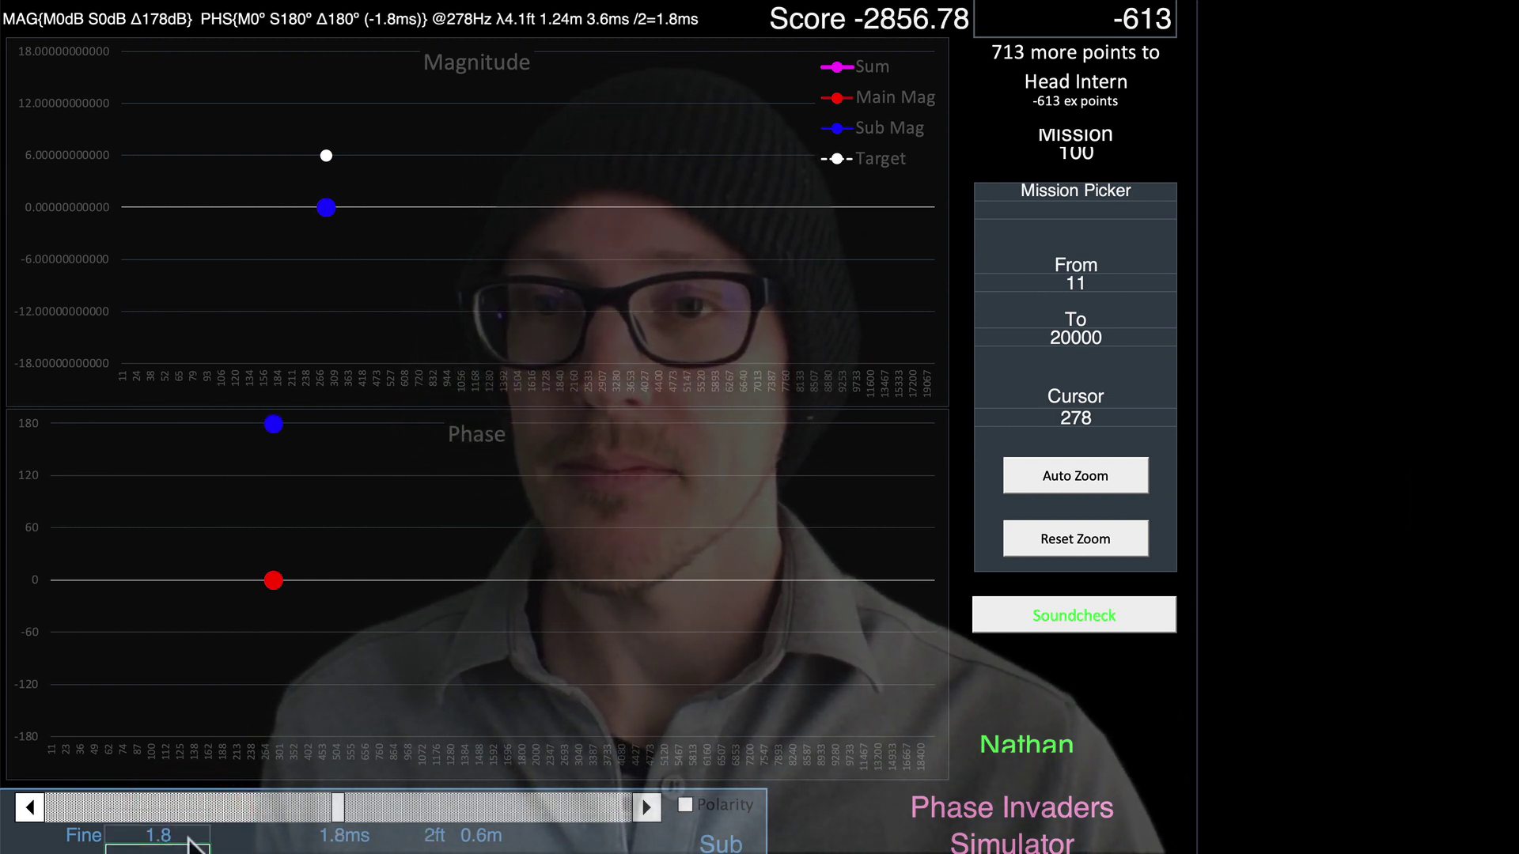
# - Load mission 80_100_120 with a soundcheck and inspect its 28 and 278 points on the Phase graph
pyautogui.click(1136, 209)
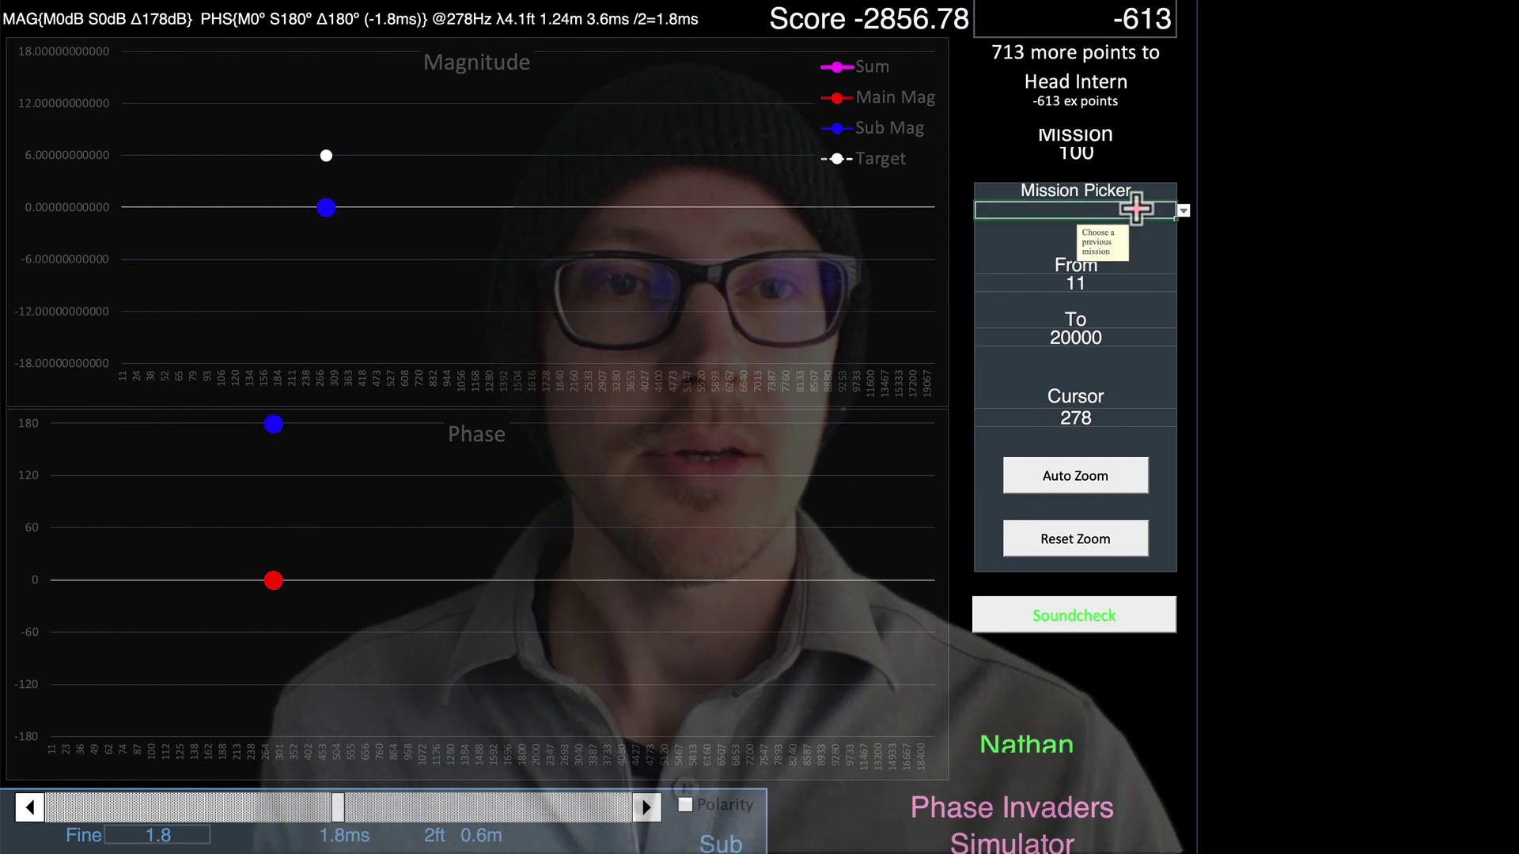
pyautogui.click(1183, 211)
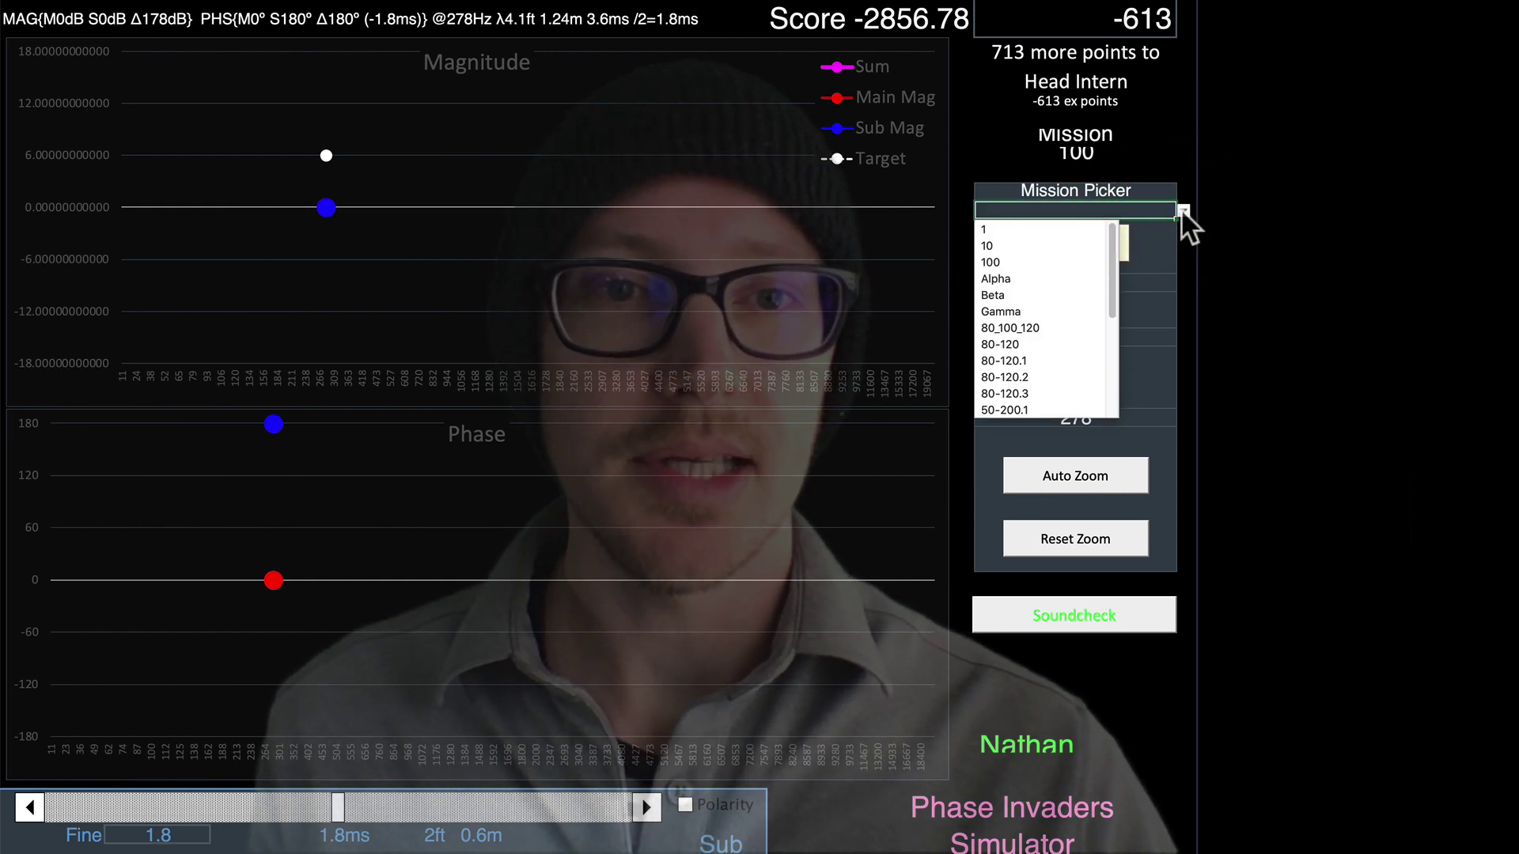
pyautogui.click(1066, 326)
pyautogui.click(1079, 623)
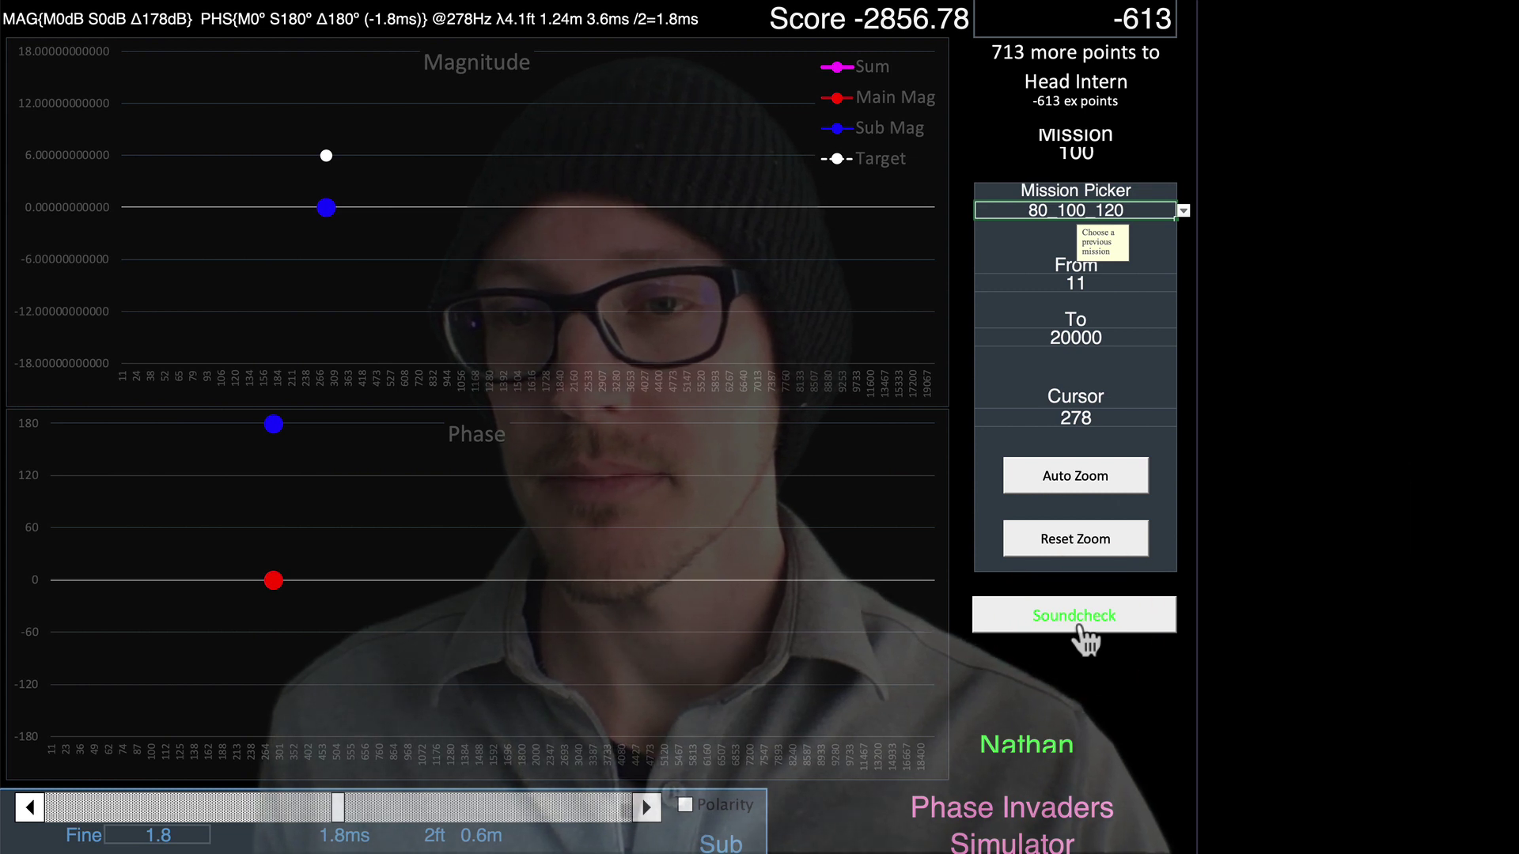
pyautogui.moveTo(73, 581)
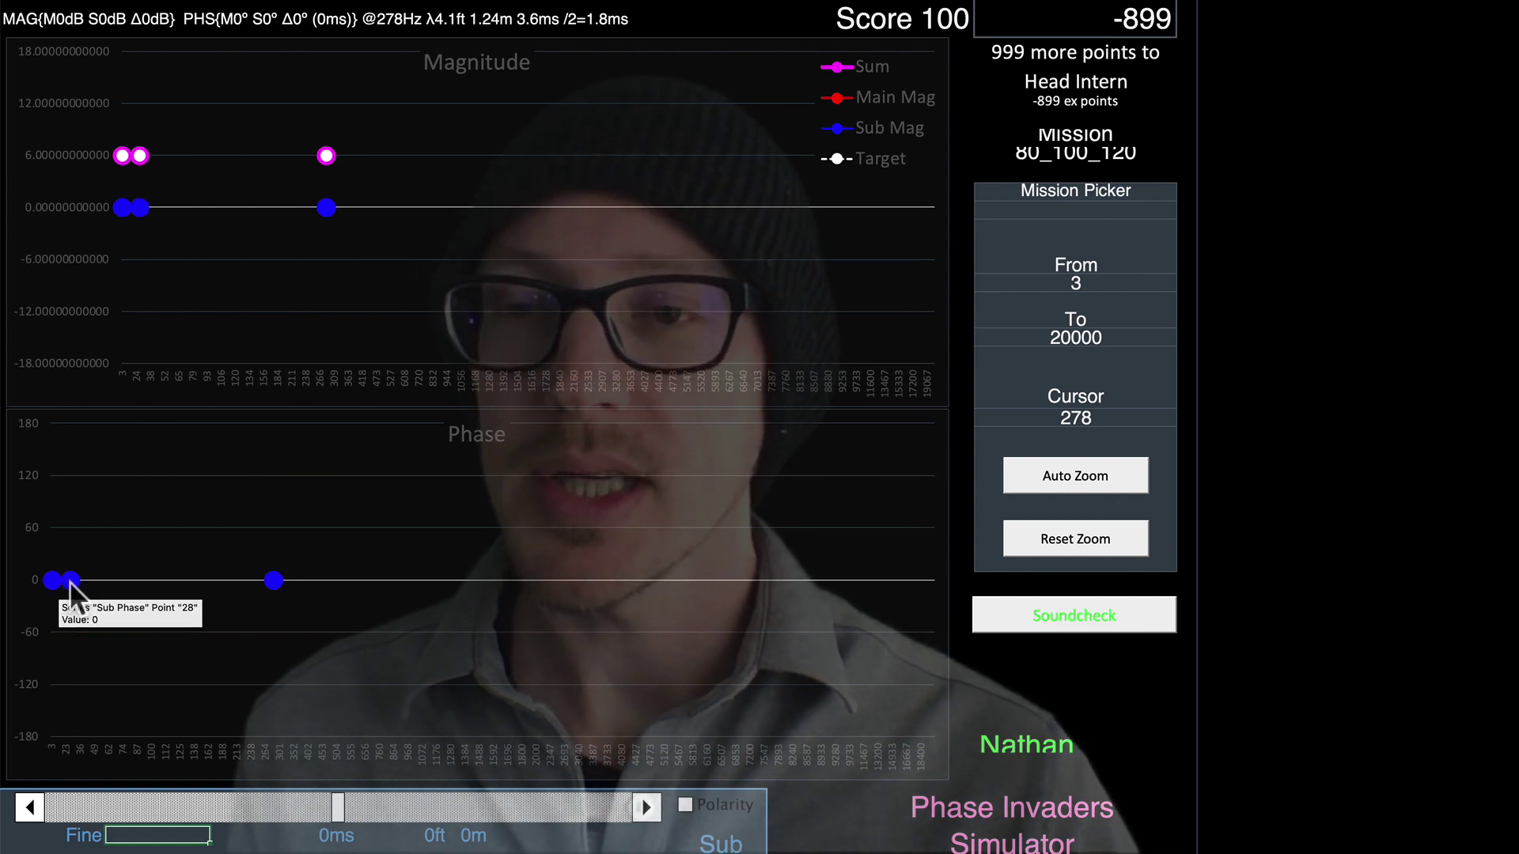
pyautogui.moveTo(269, 585)
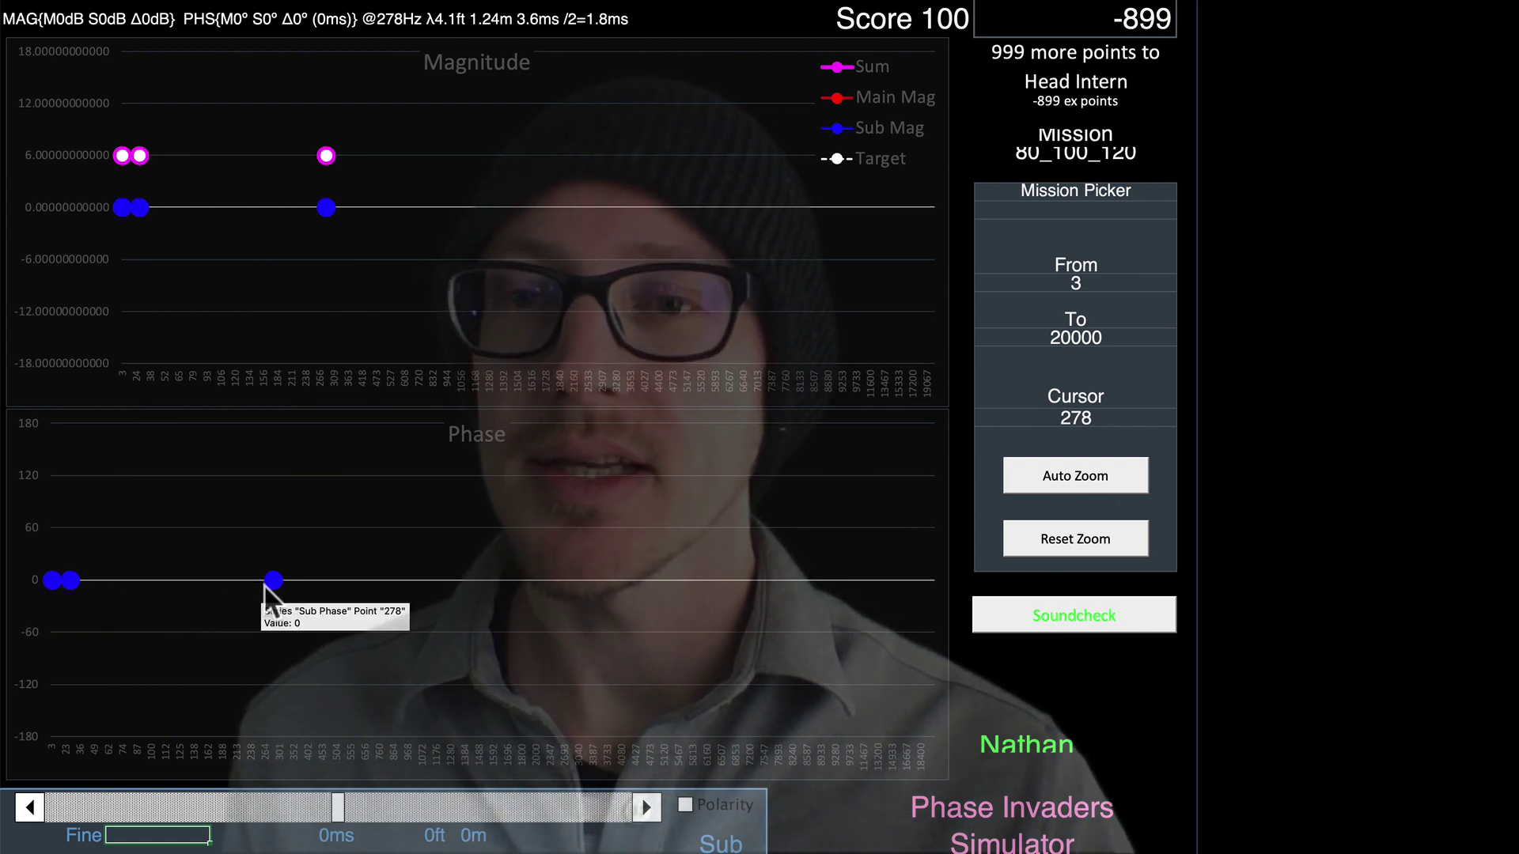
# - Set the Sub's Fine delay to 1 ms in mission 80_100_120 and inspect the Sub Phase points
pyautogui.click(172, 835)
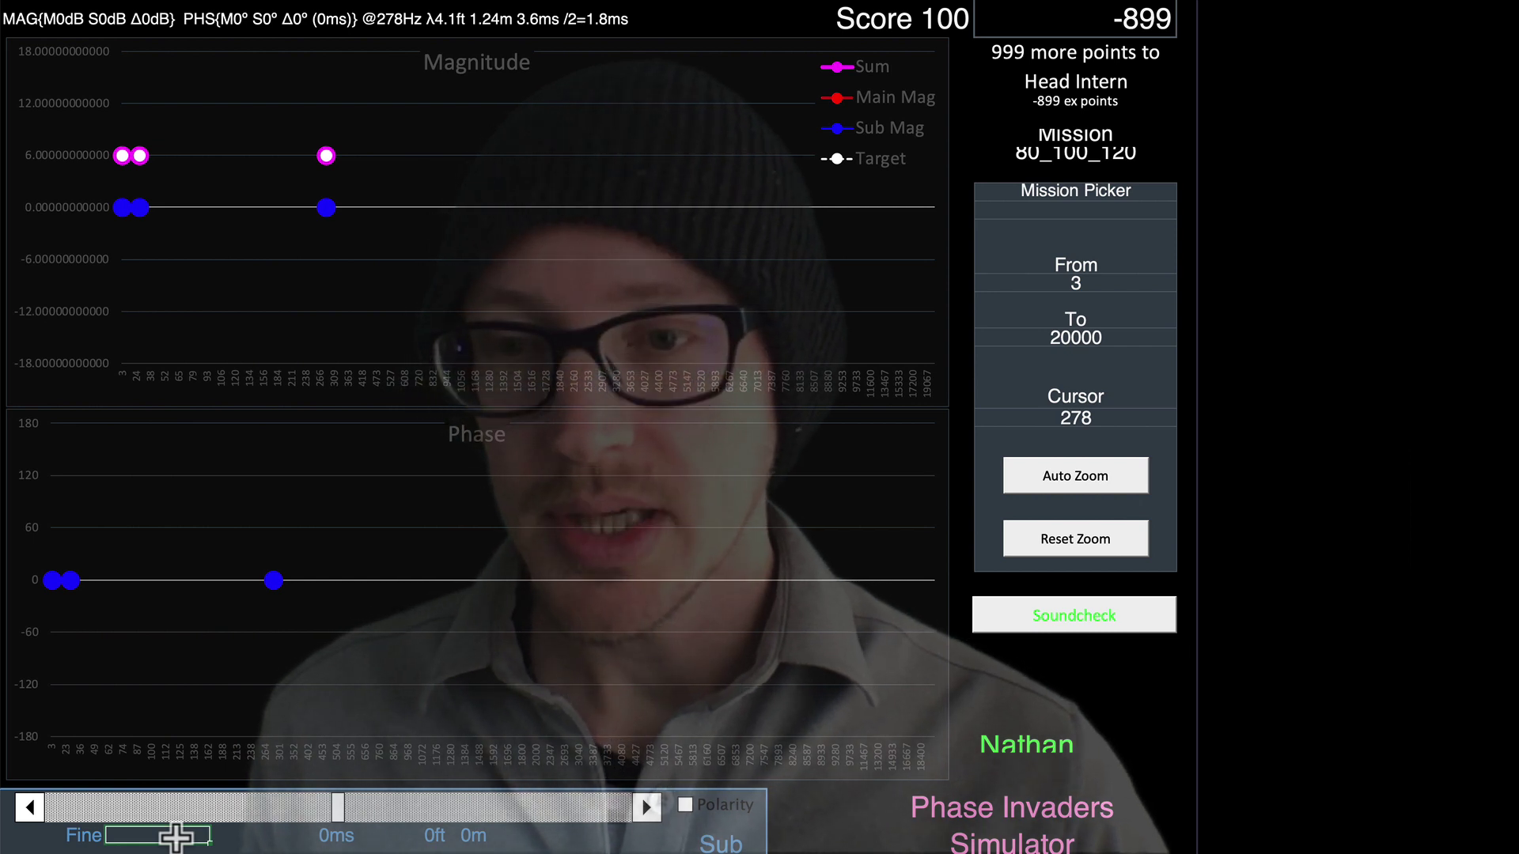
pyautogui.write('1')
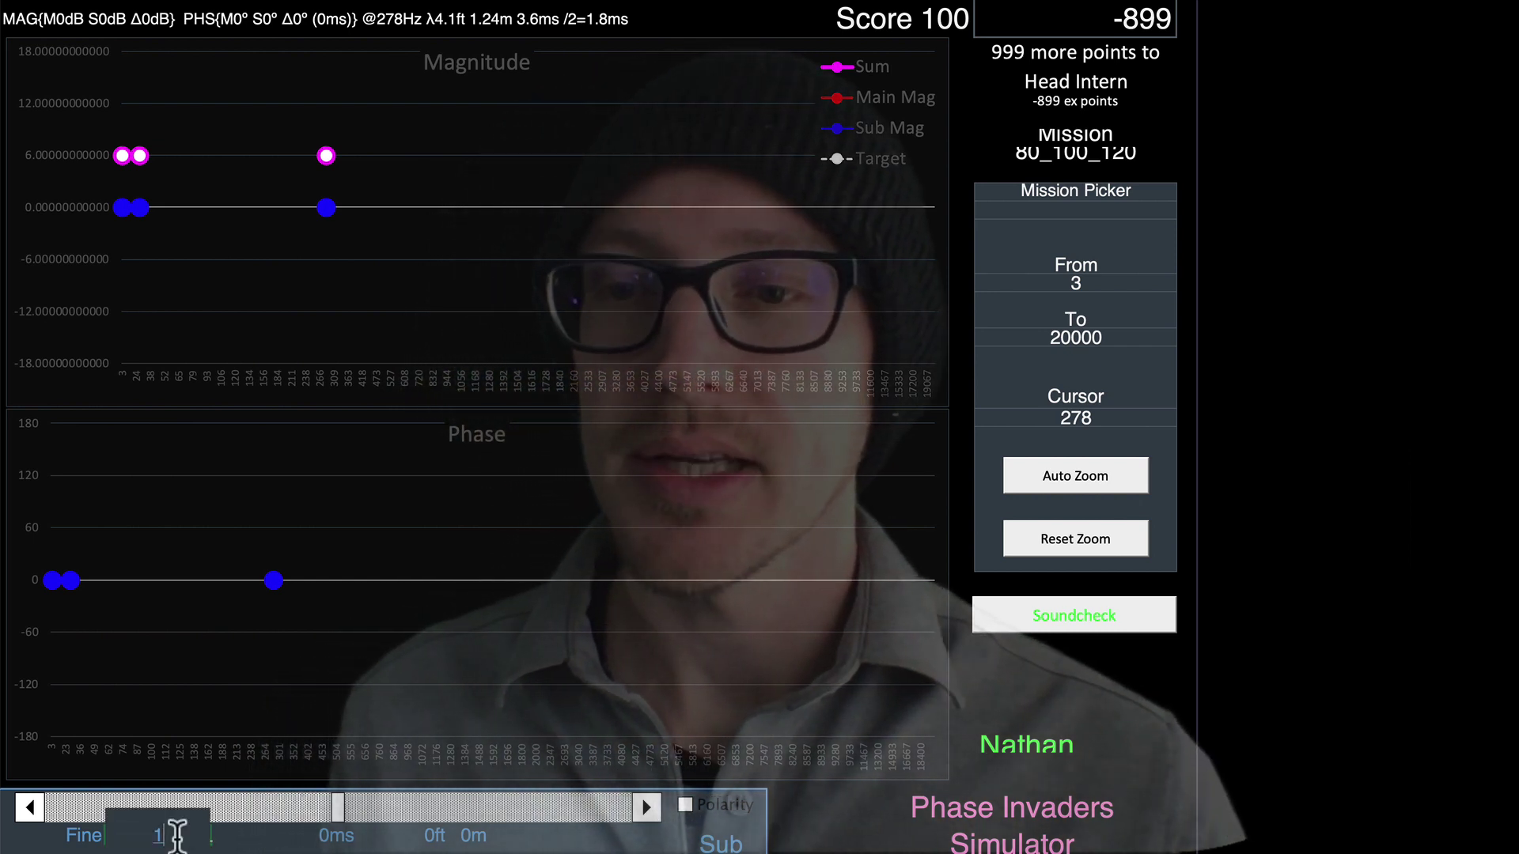
pyautogui.moveTo(45, 582)
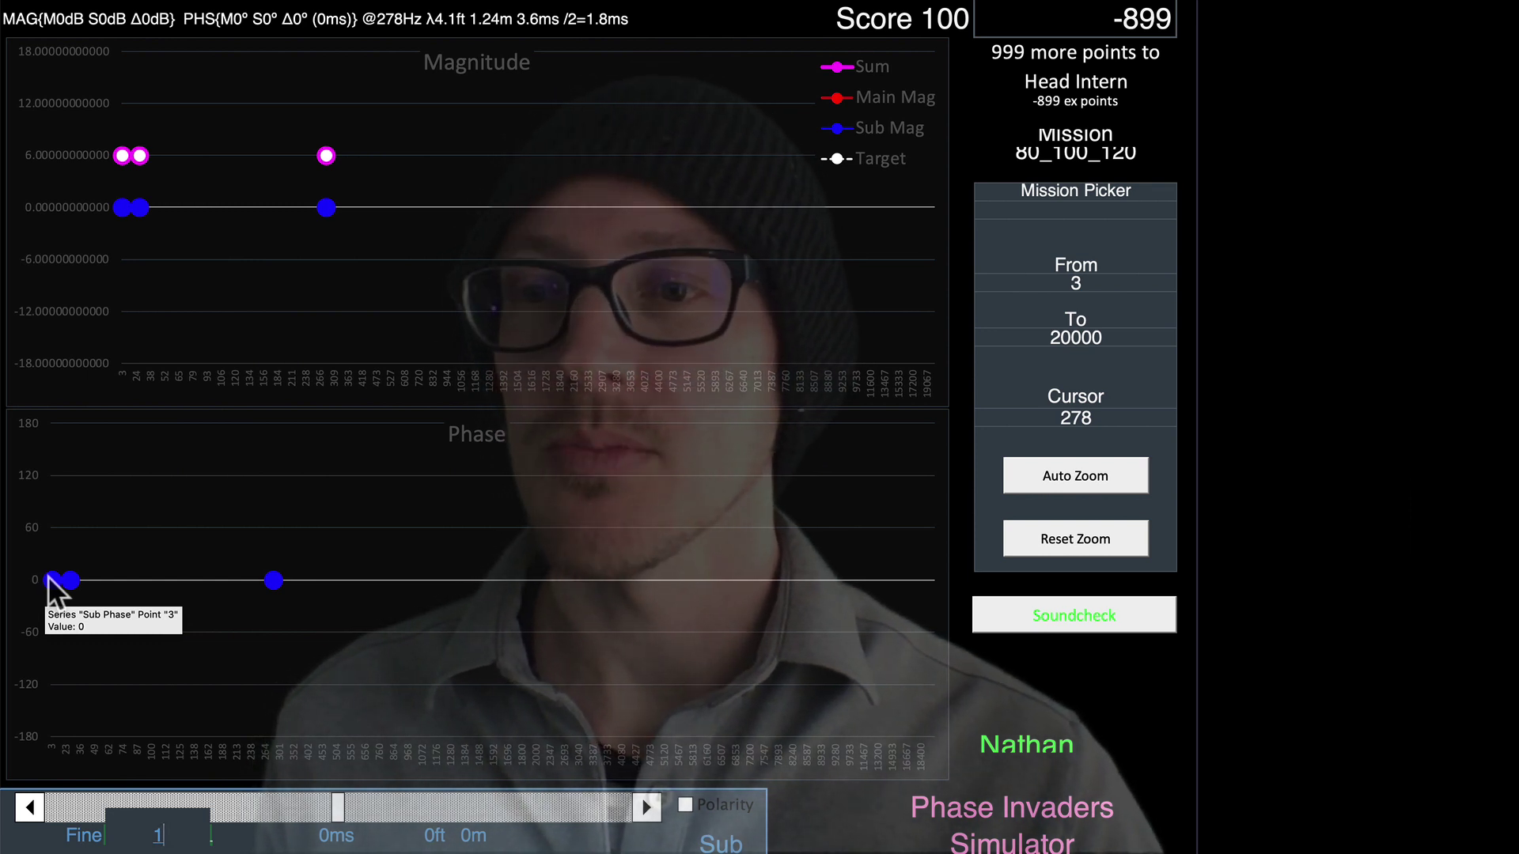
pyautogui.moveTo(282, 582)
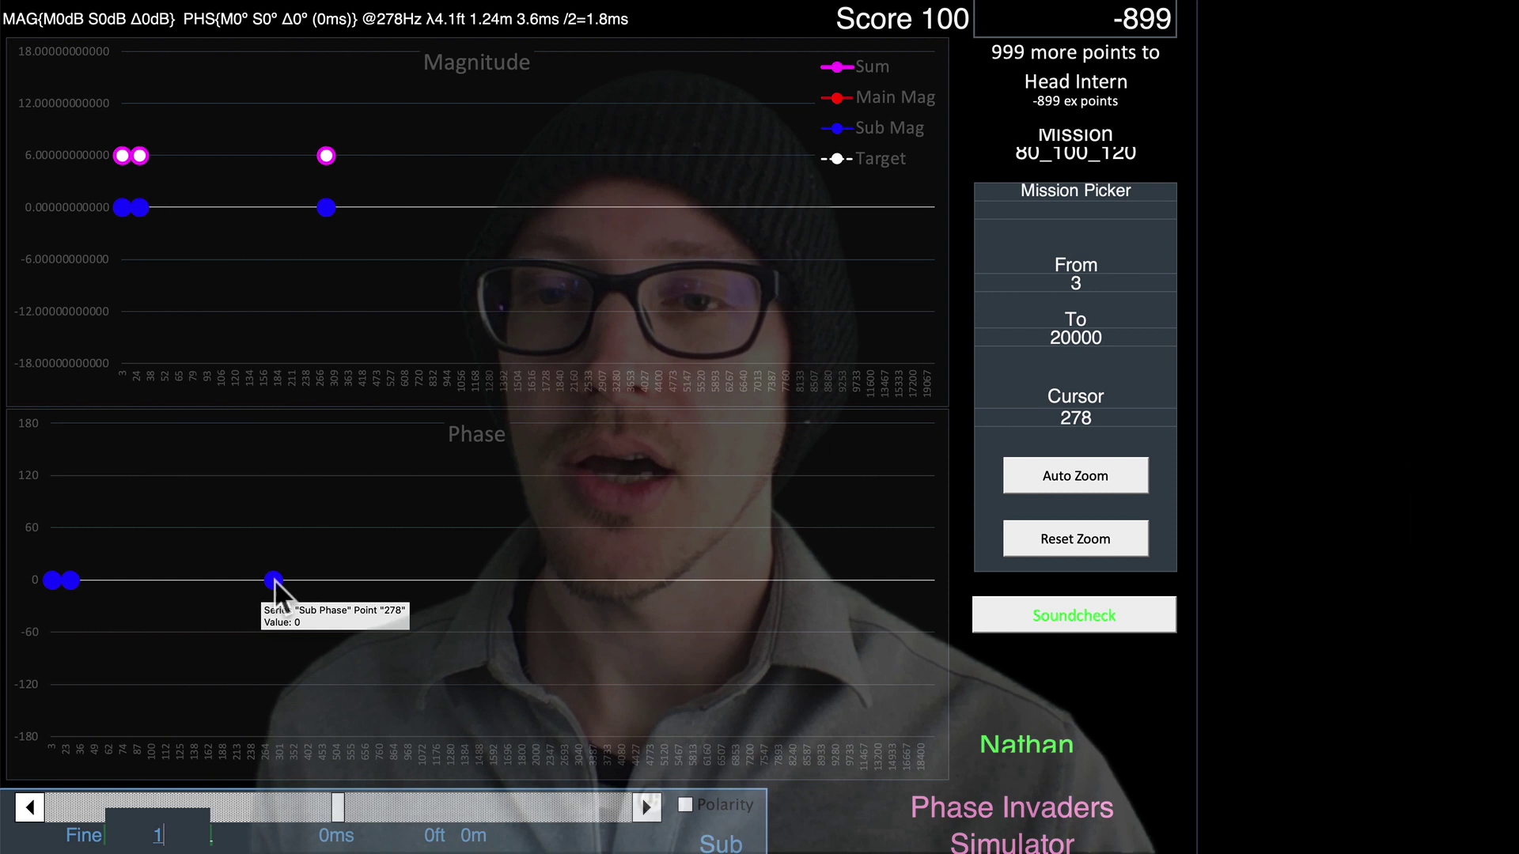
pyautogui.click(163, 843)
pyautogui.write('1')
pyautogui.moveTo(49, 582)
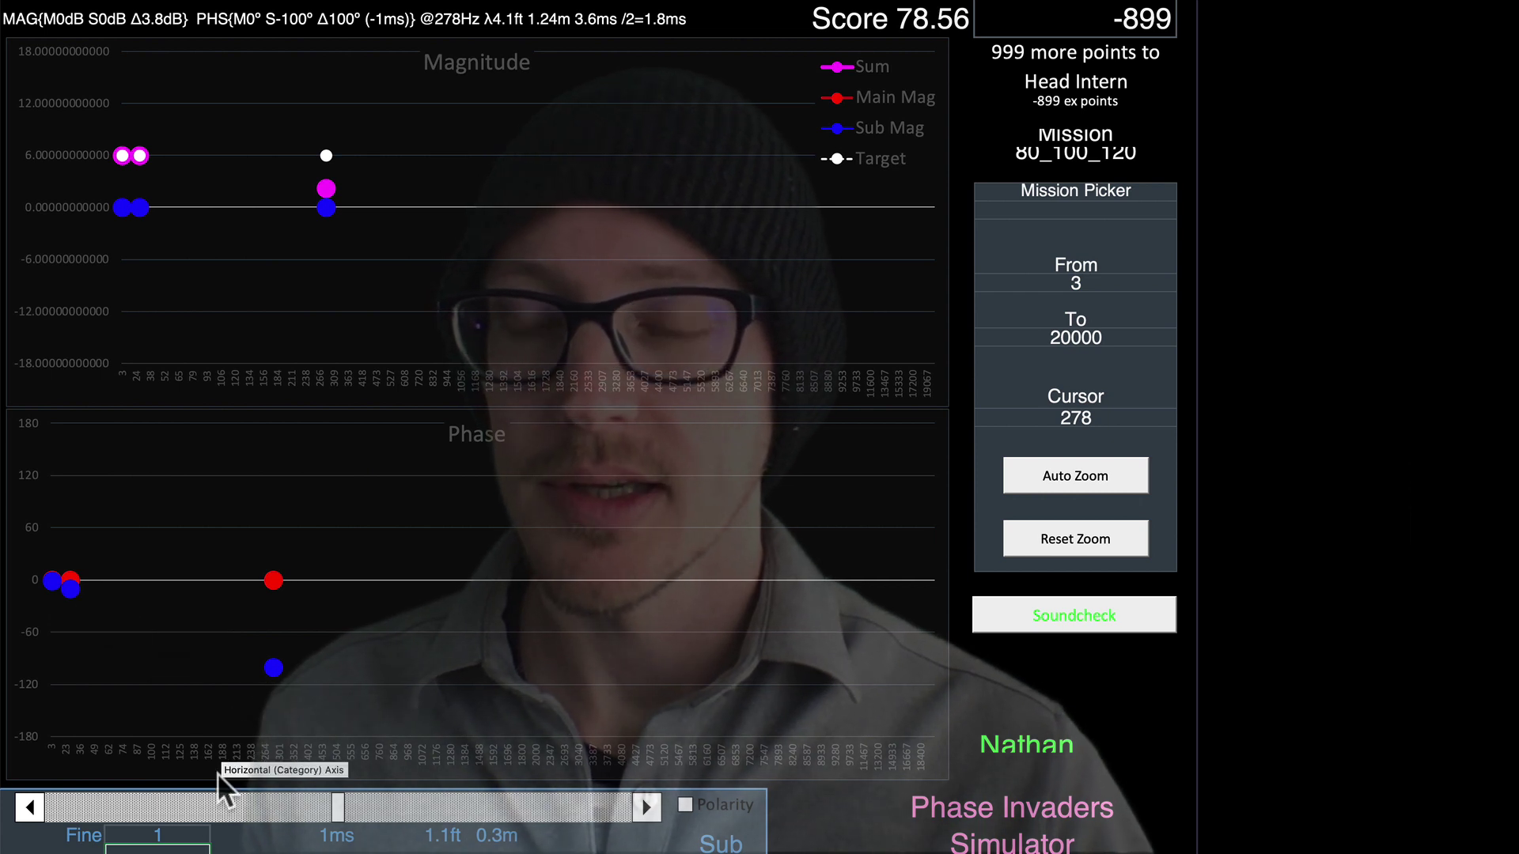
# - Set the Sub's Fine delay in mission 80_100_120 to 1.2 ms and to 12 ms
pyautogui.click(178, 829)
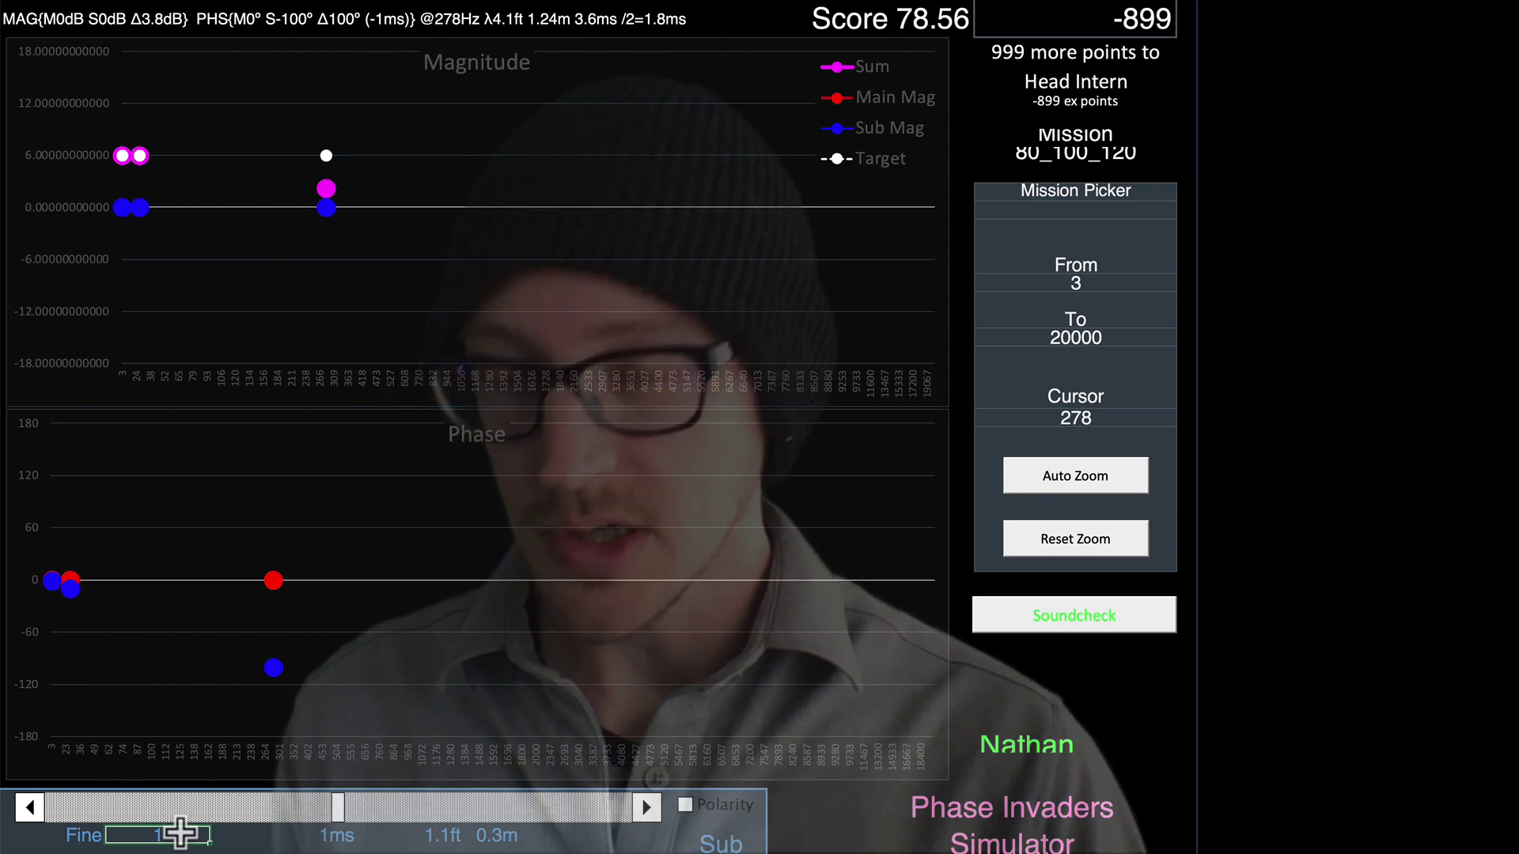
pyautogui.write('1.2')
pyautogui.press('Return')
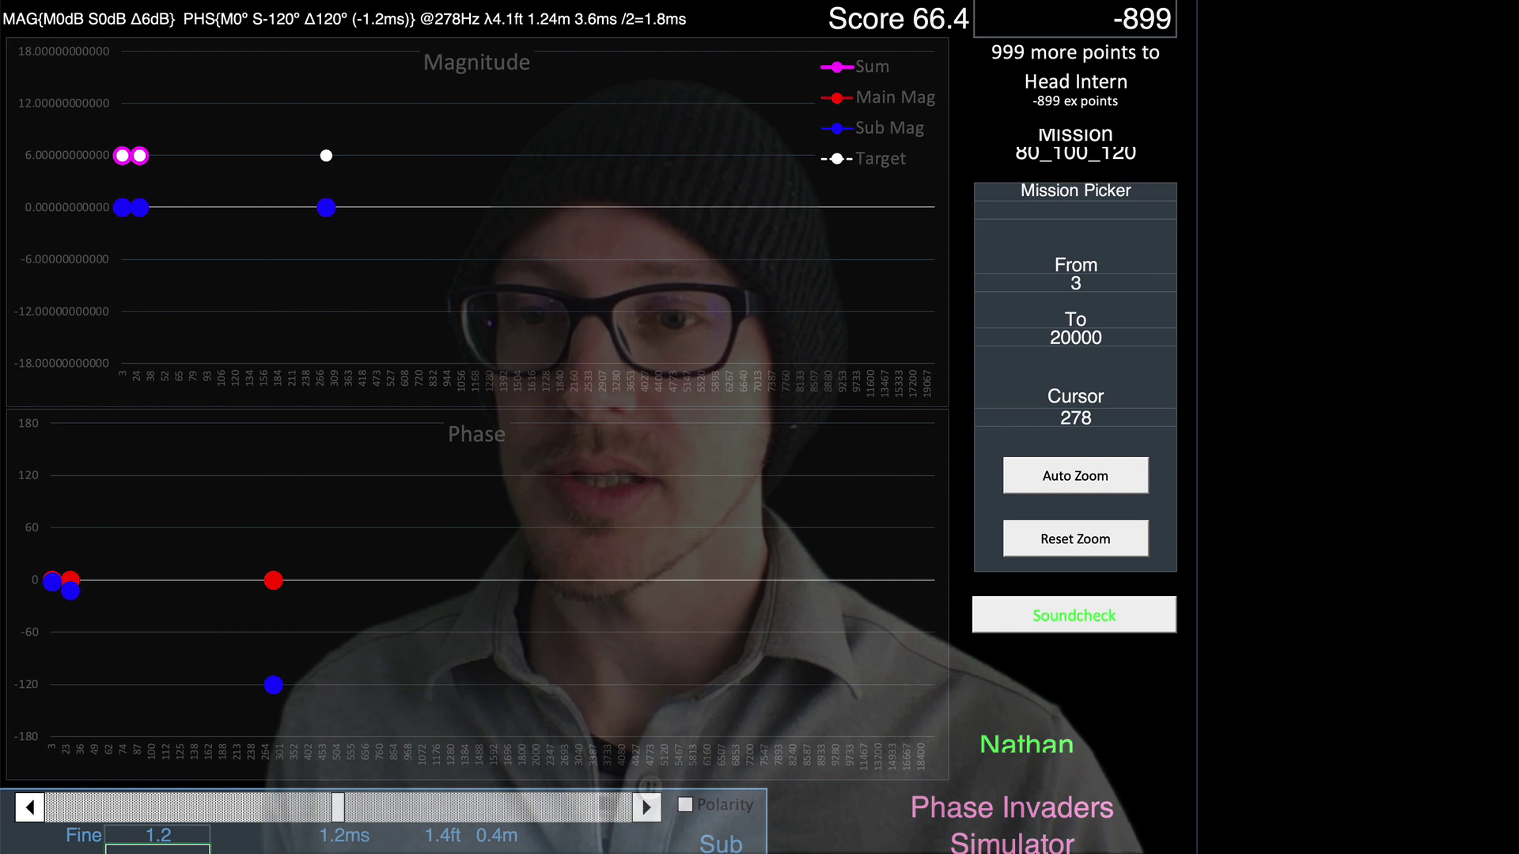
pyautogui.click(184, 835)
pyautogui.write('12')
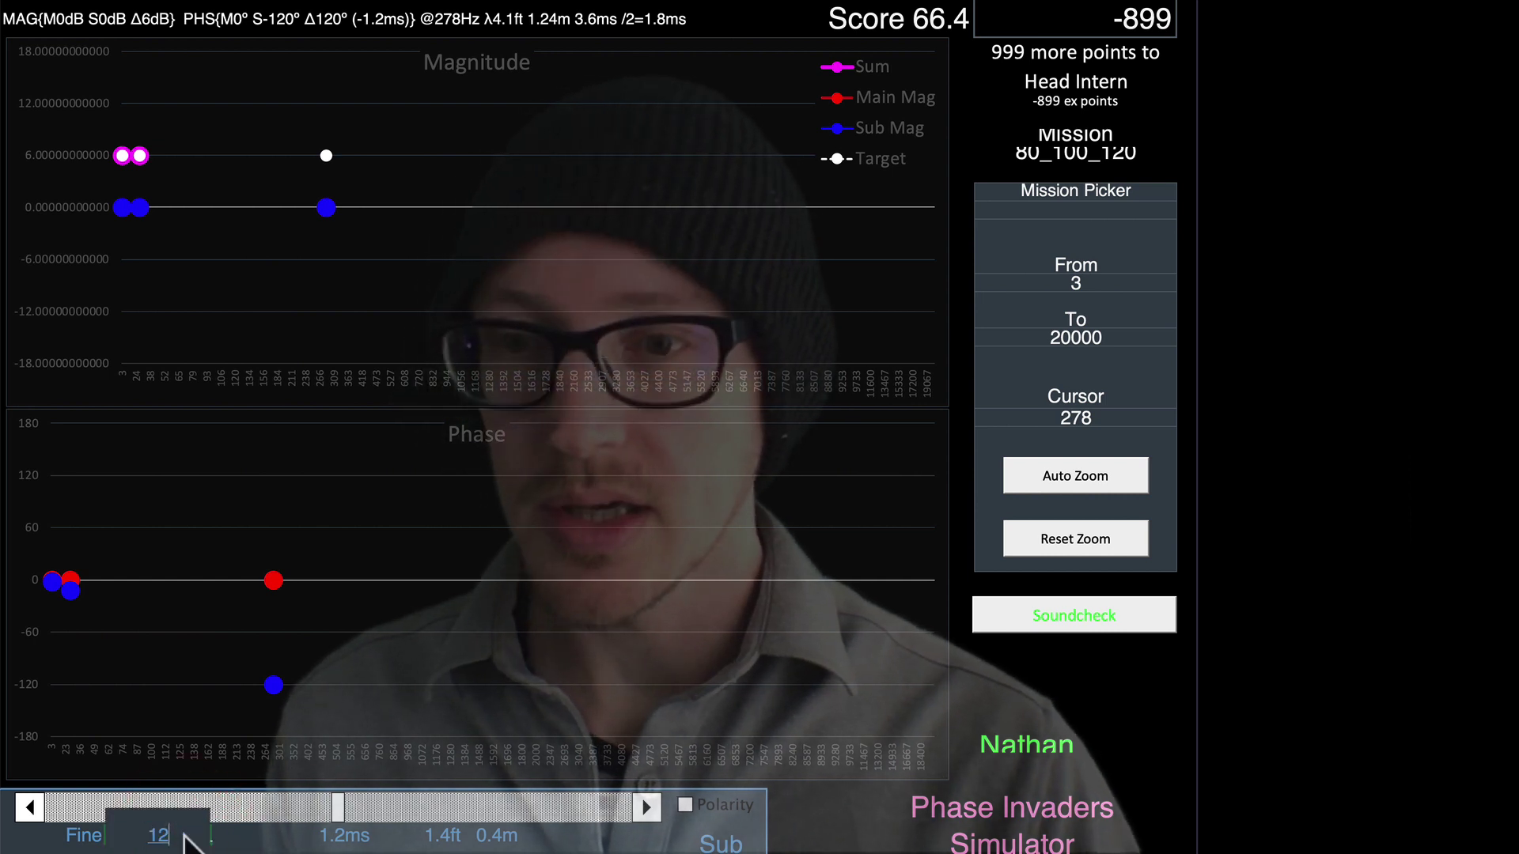
pyautogui.press('Return')
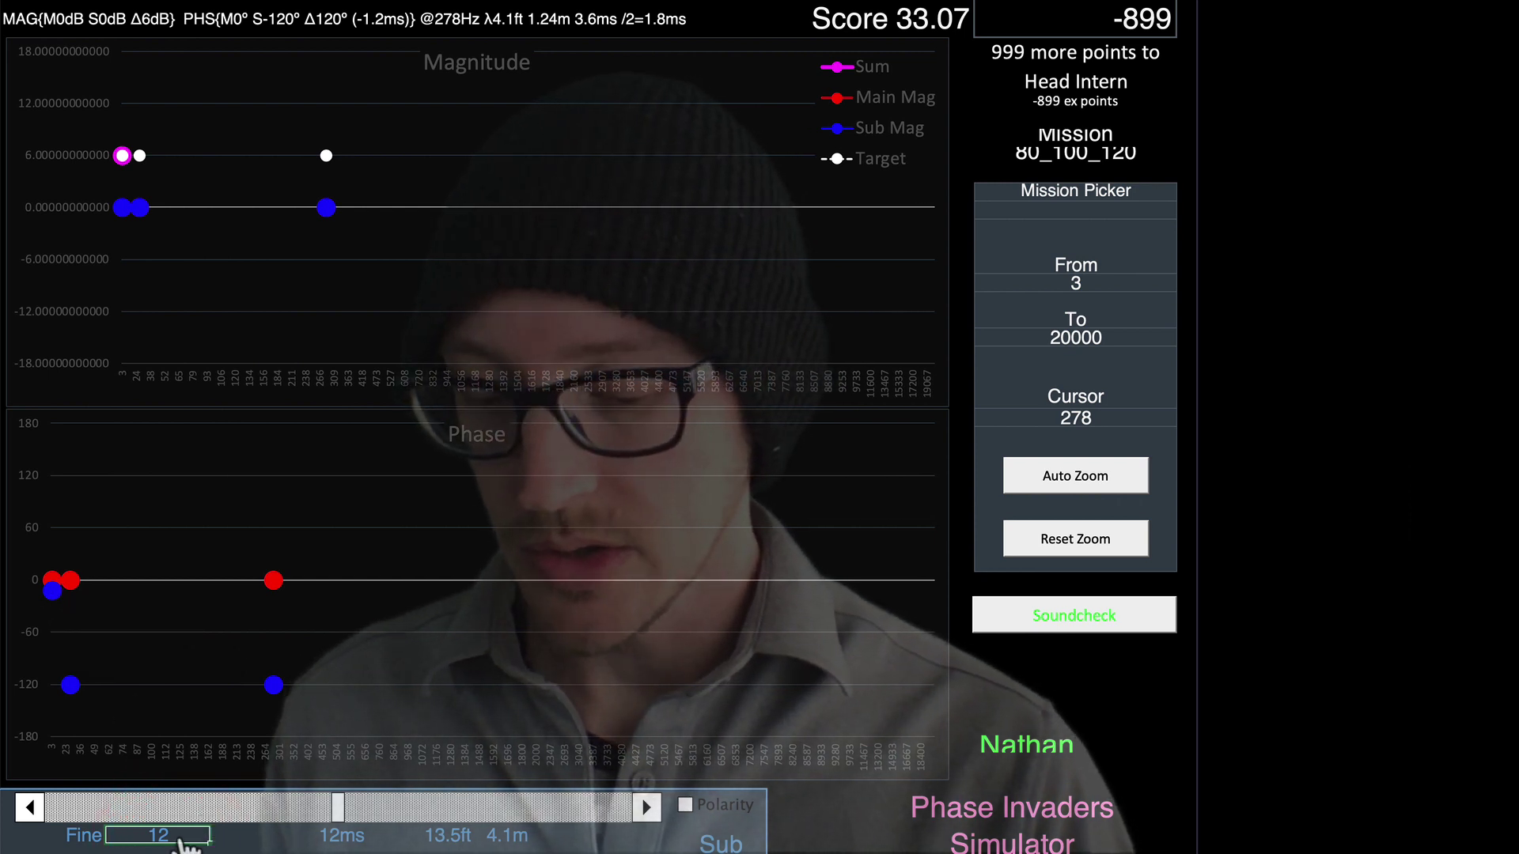
# - Set the Sub's Fine delay to 120 ms and inspect the lowest-frequency Sub Phase points
pyautogui.write('0')
pyautogui.press('Return')
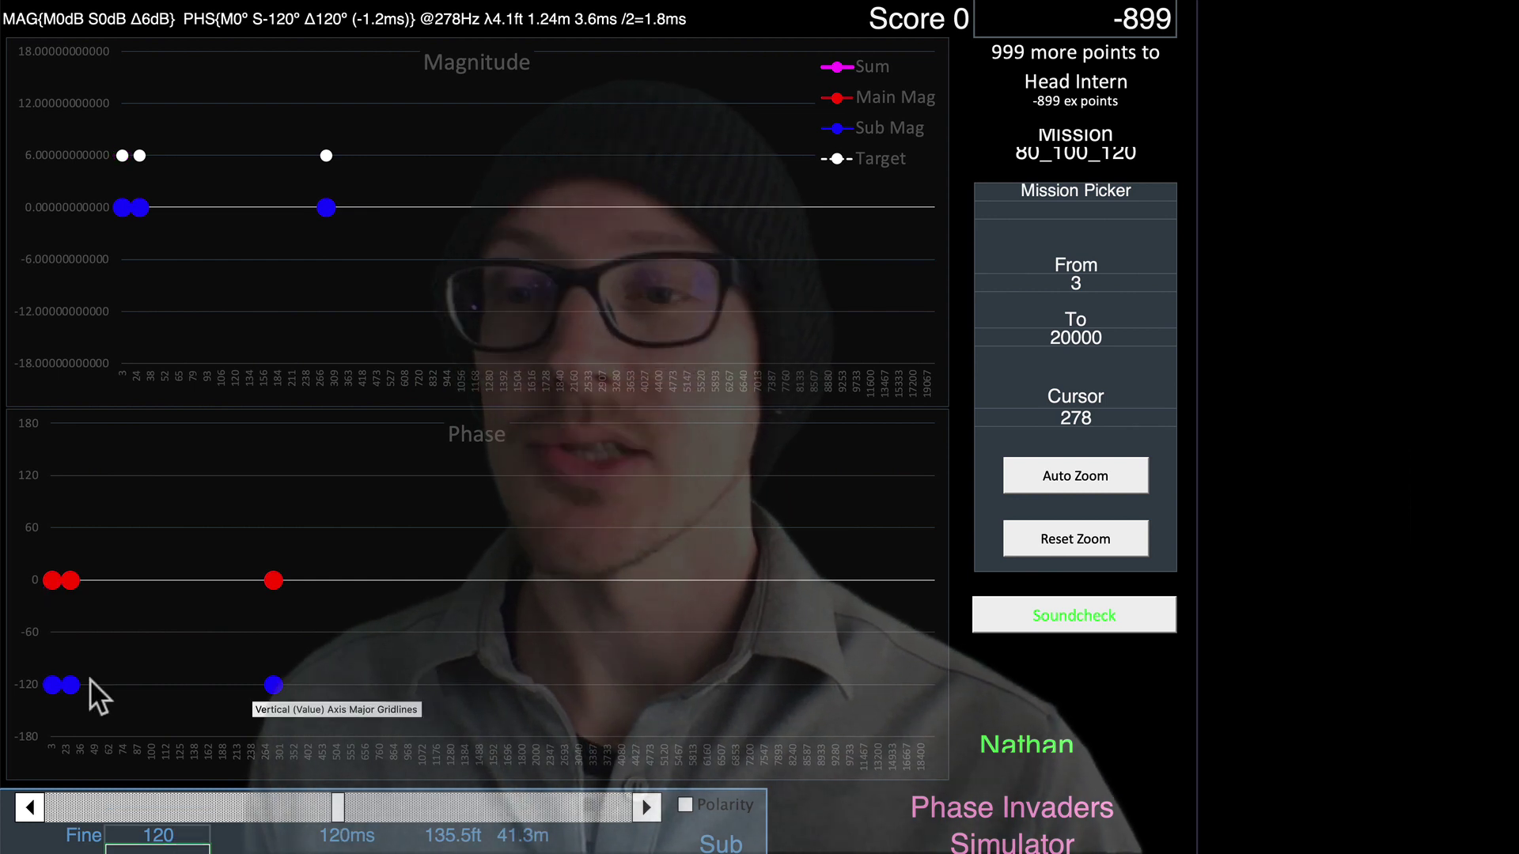
pyautogui.moveTo(60, 684)
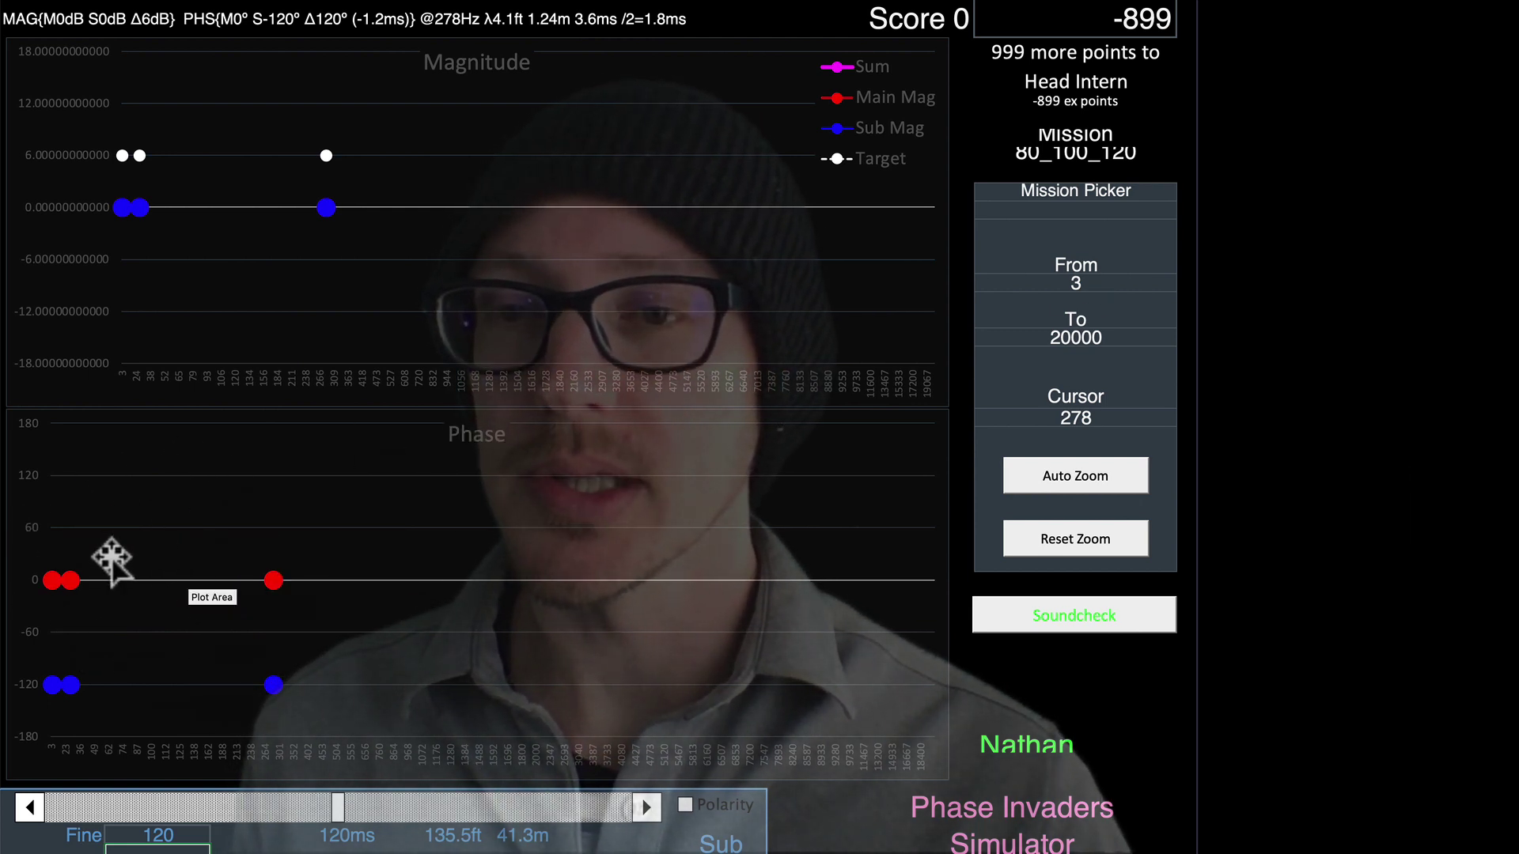
# - Load mission 80-120 with a soundcheck and auto-zoom the graphs to its frequency range
pyautogui.click(1122, 207)
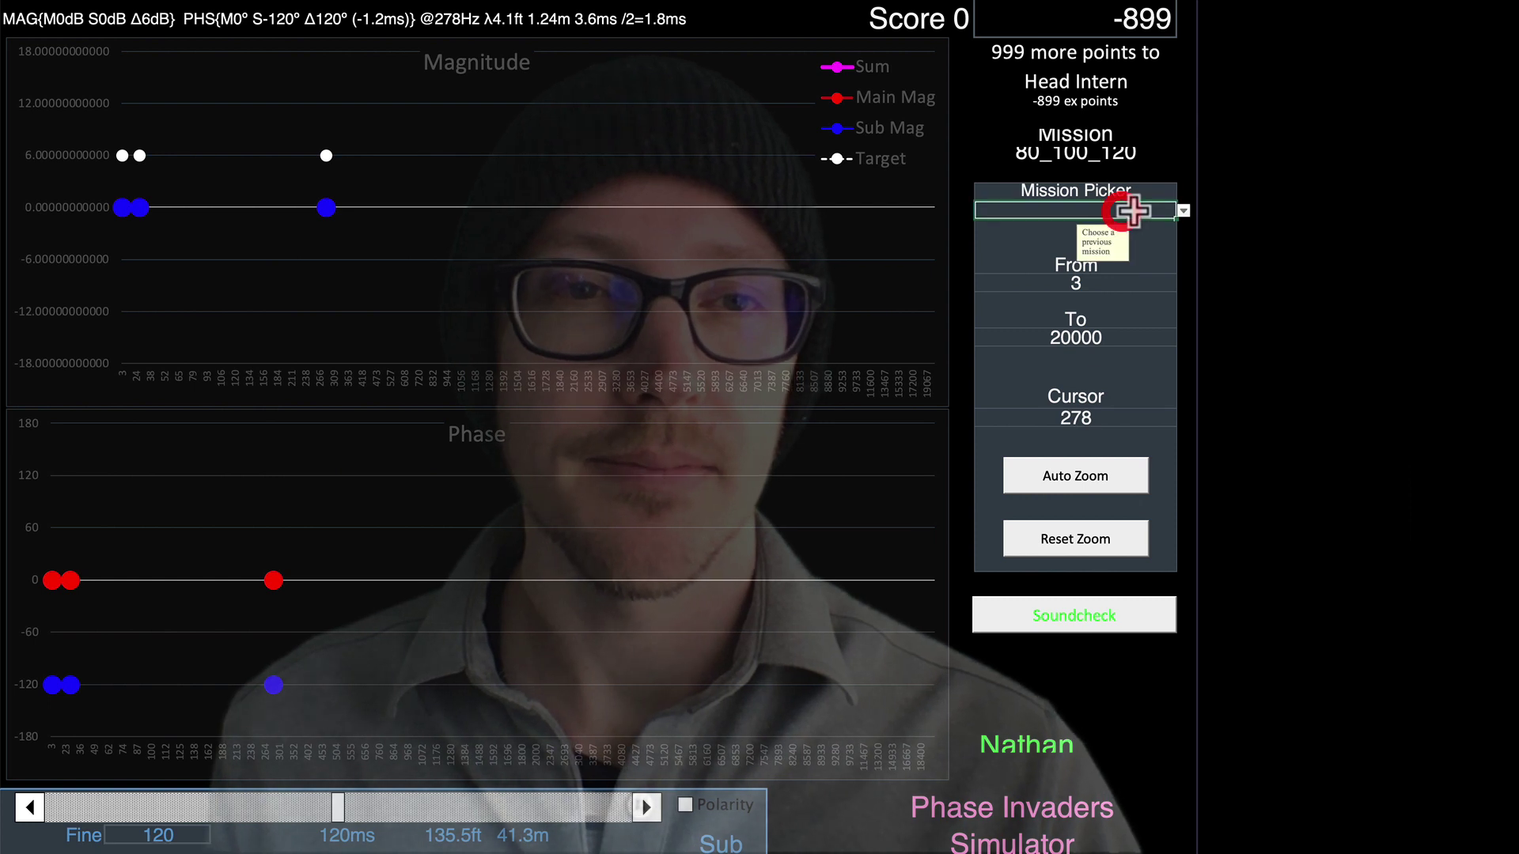
pyautogui.click(1183, 210)
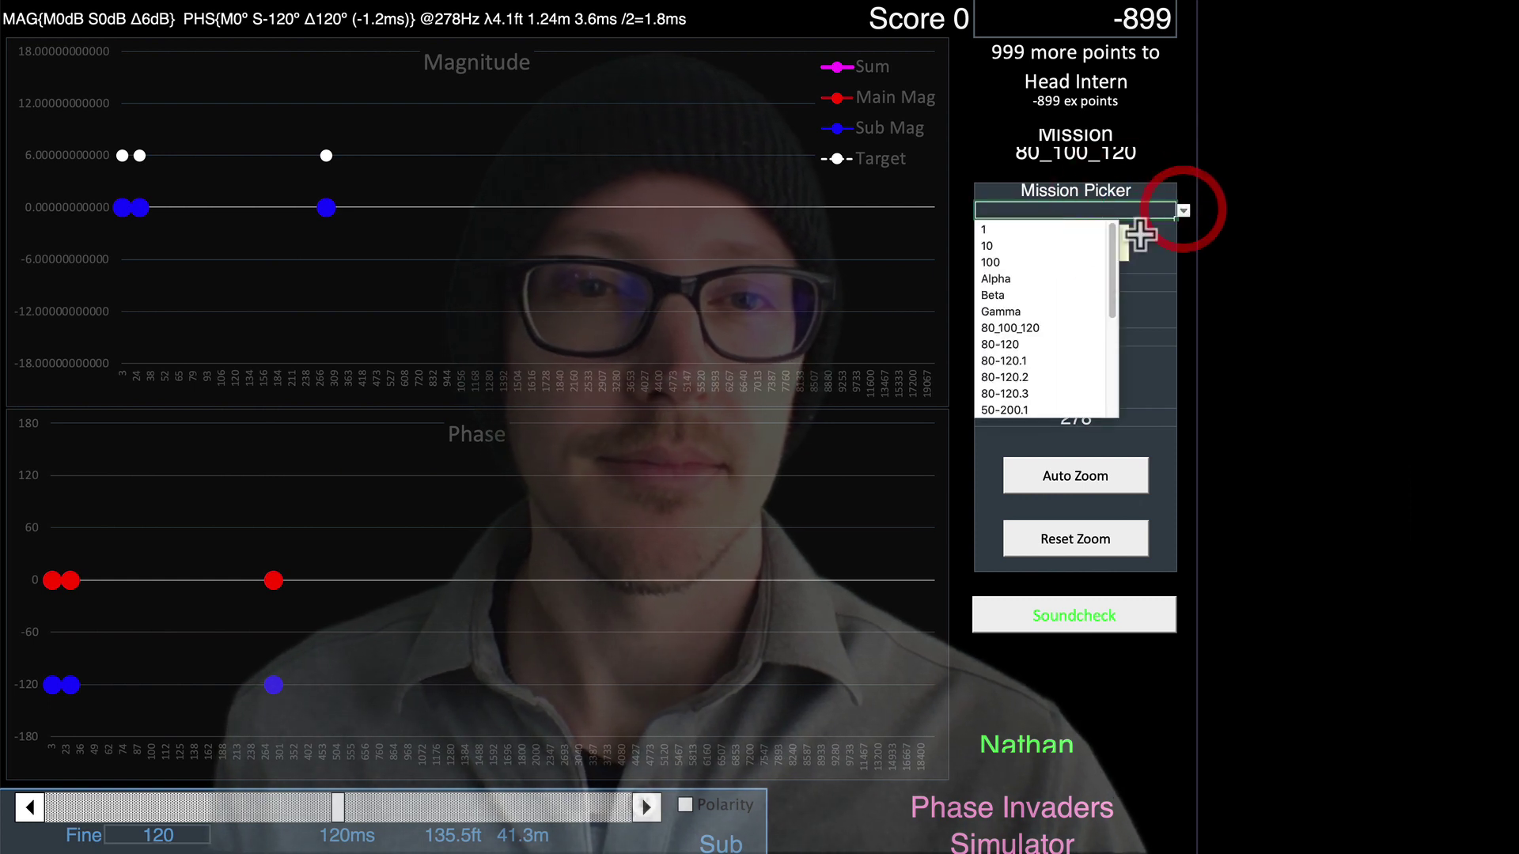
pyautogui.click(1054, 344)
pyautogui.click(1077, 626)
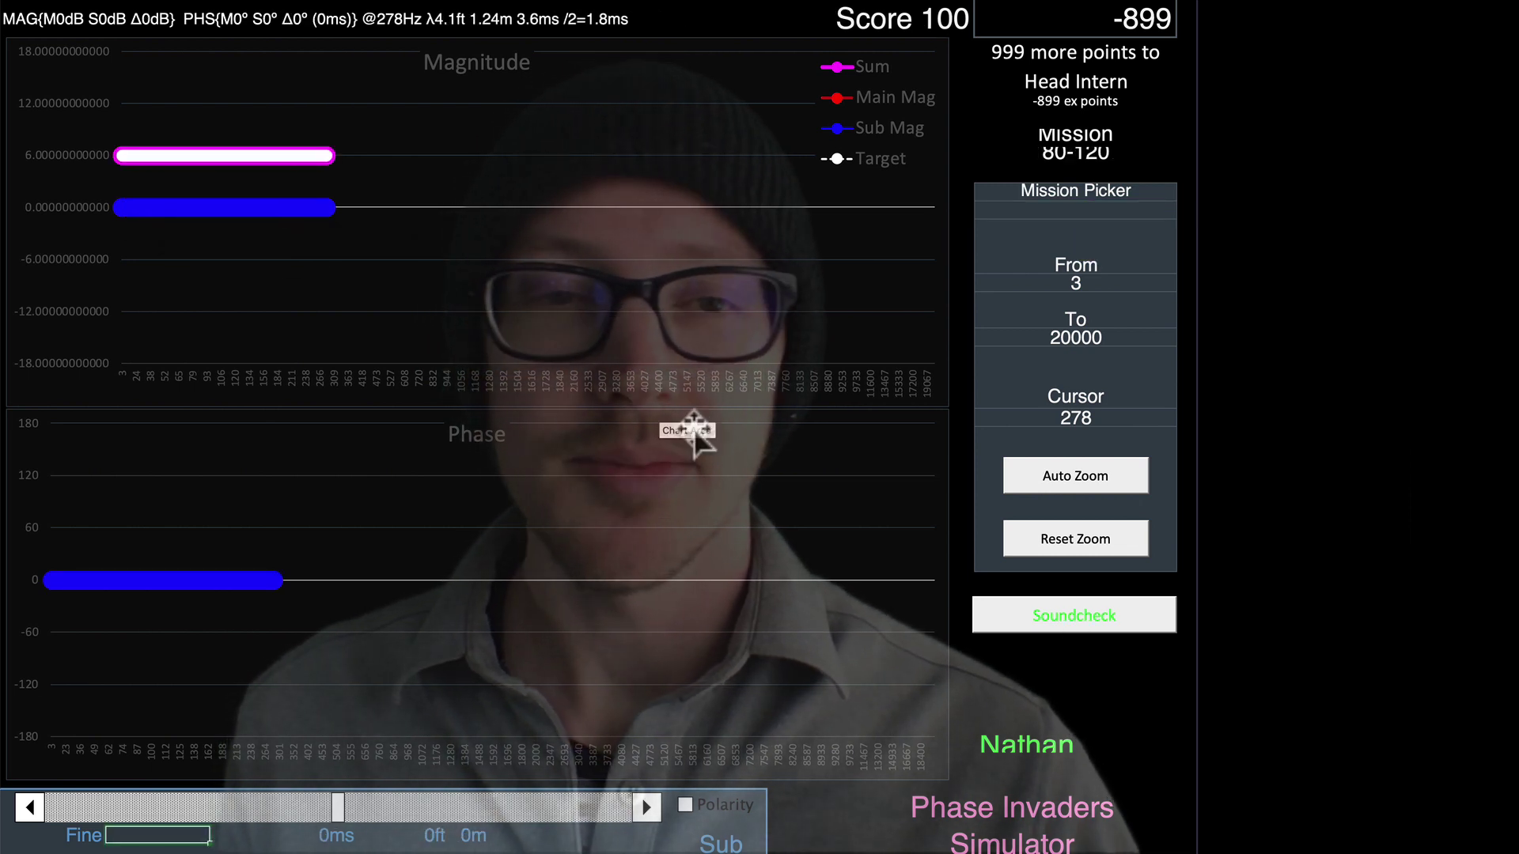
pyautogui.click(1087, 483)
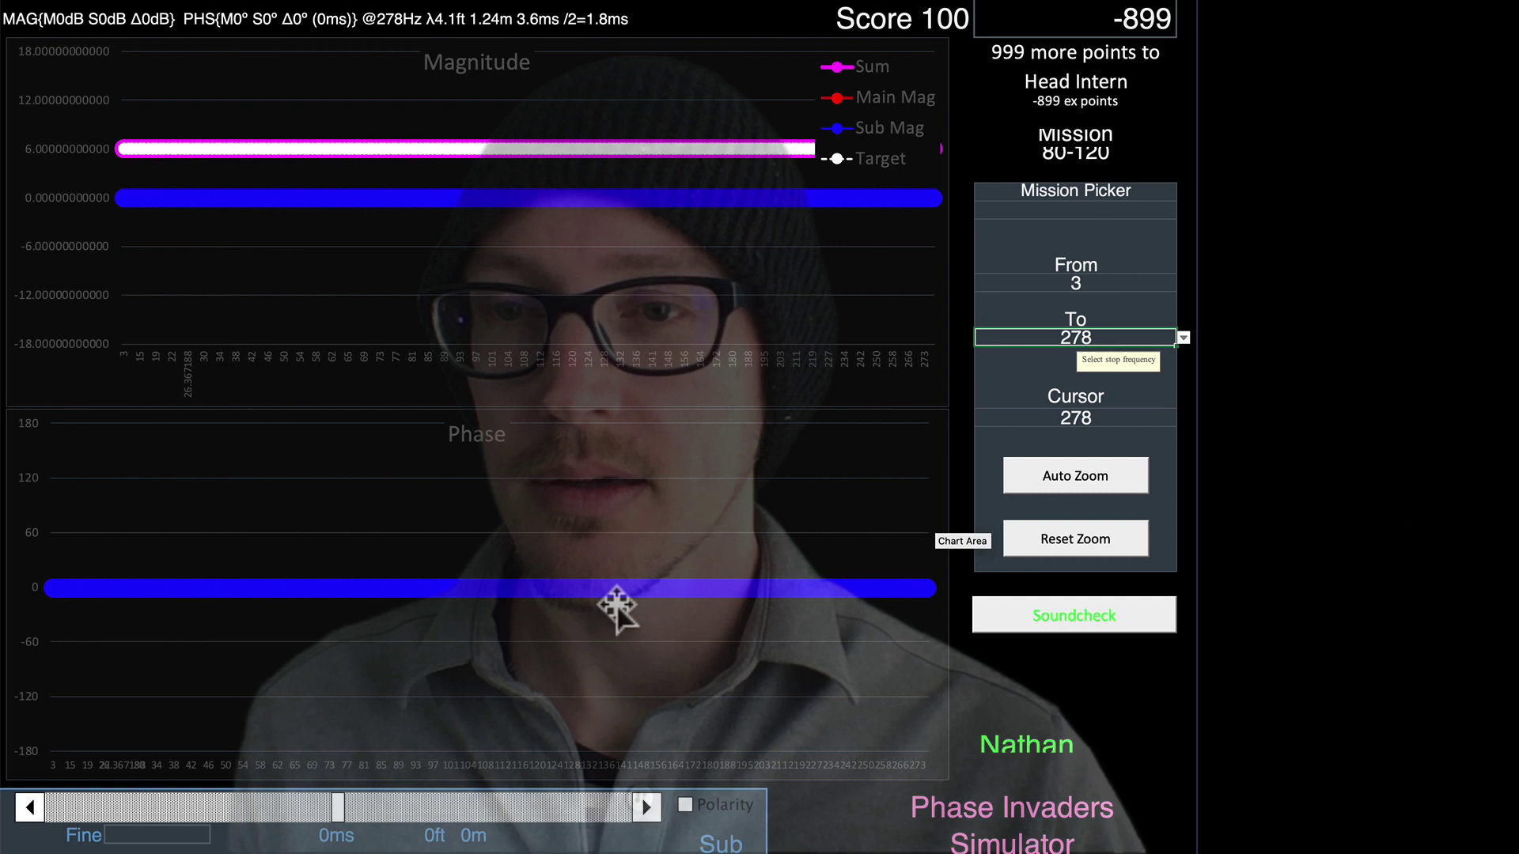
# - Set the Sub's Fine delay to 1 ms in mission 80-120 and inspect both ends of the Sub Phase trace
pyautogui.click(166, 834)
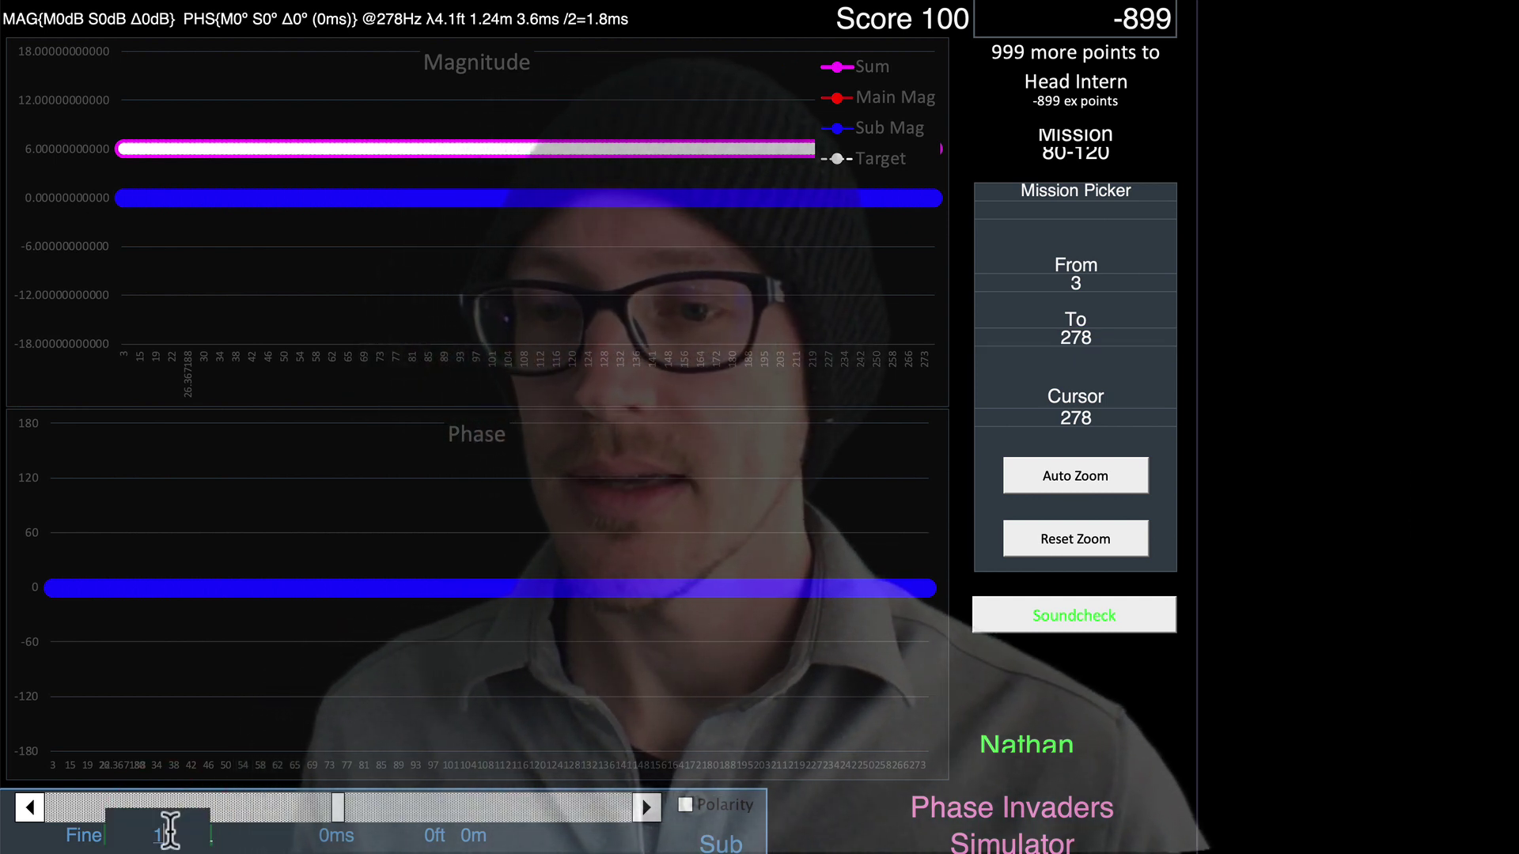
pyautogui.write('1')
pyautogui.press('Tab')
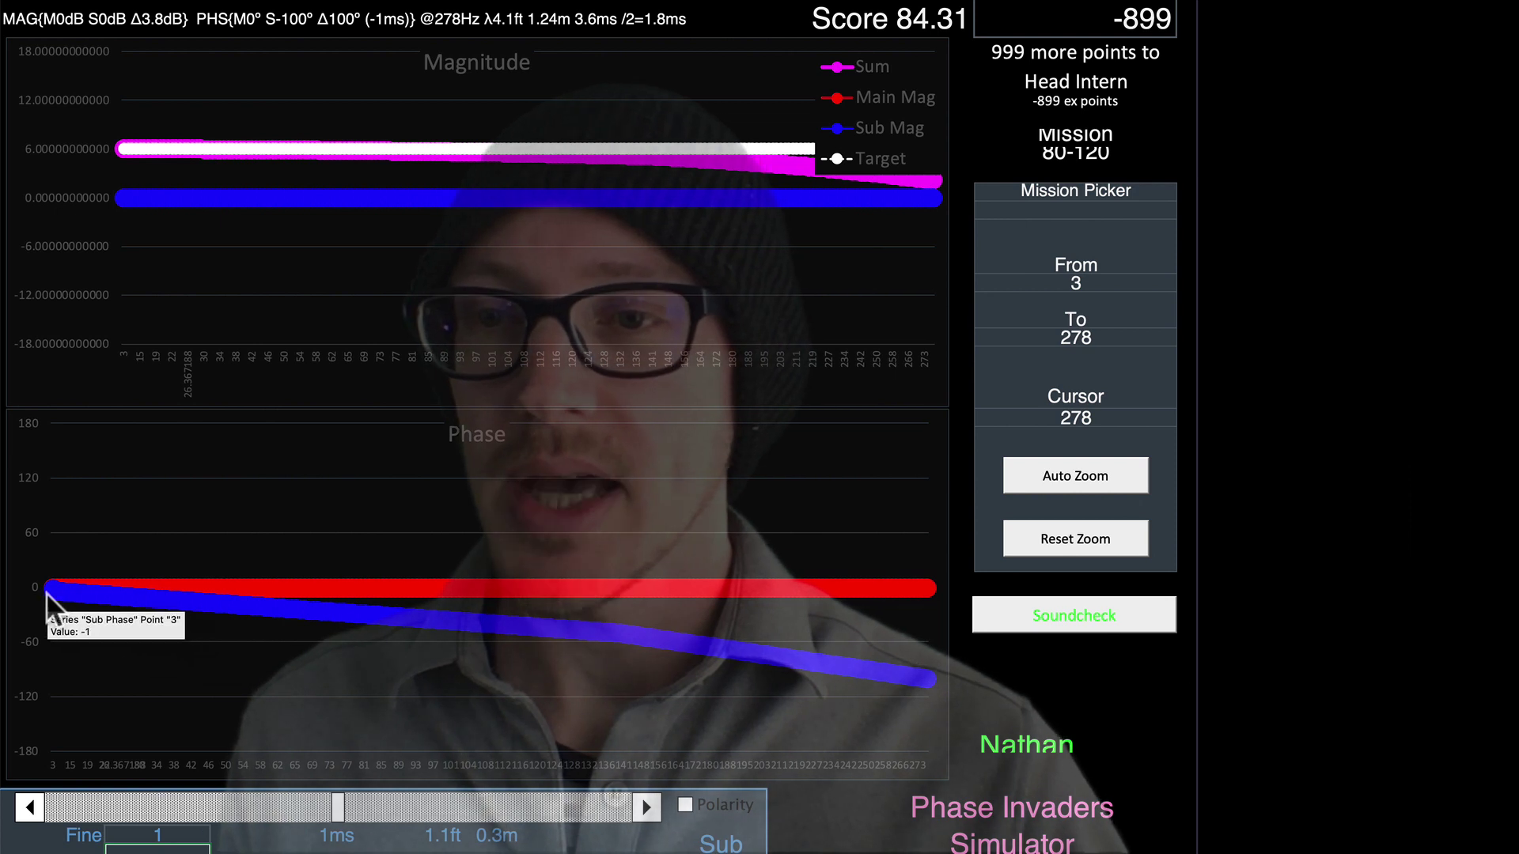
pyautogui.moveTo(114, 599)
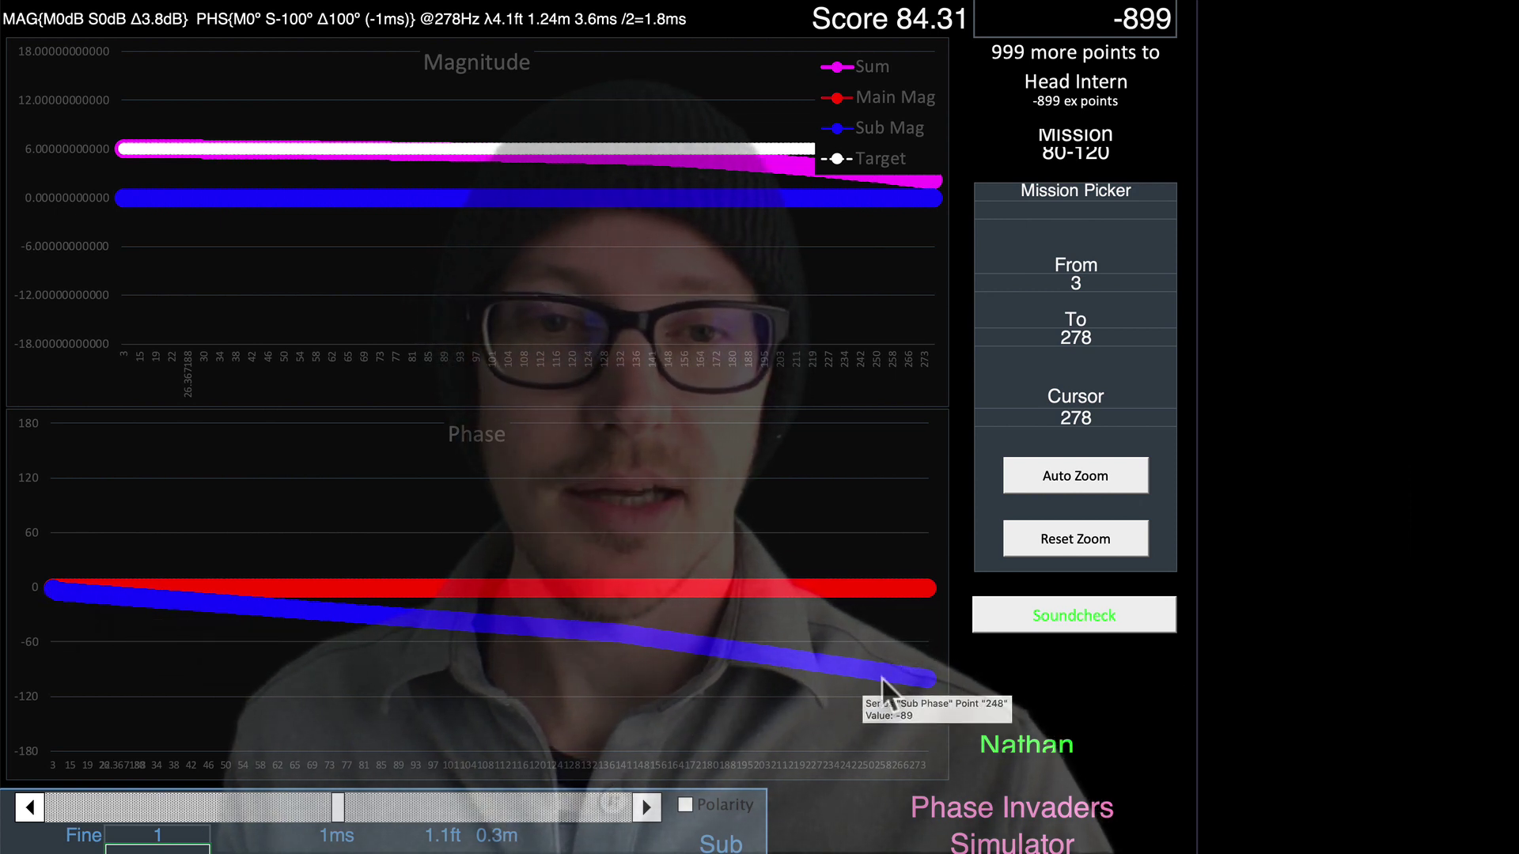
pyautogui.moveTo(931, 677)
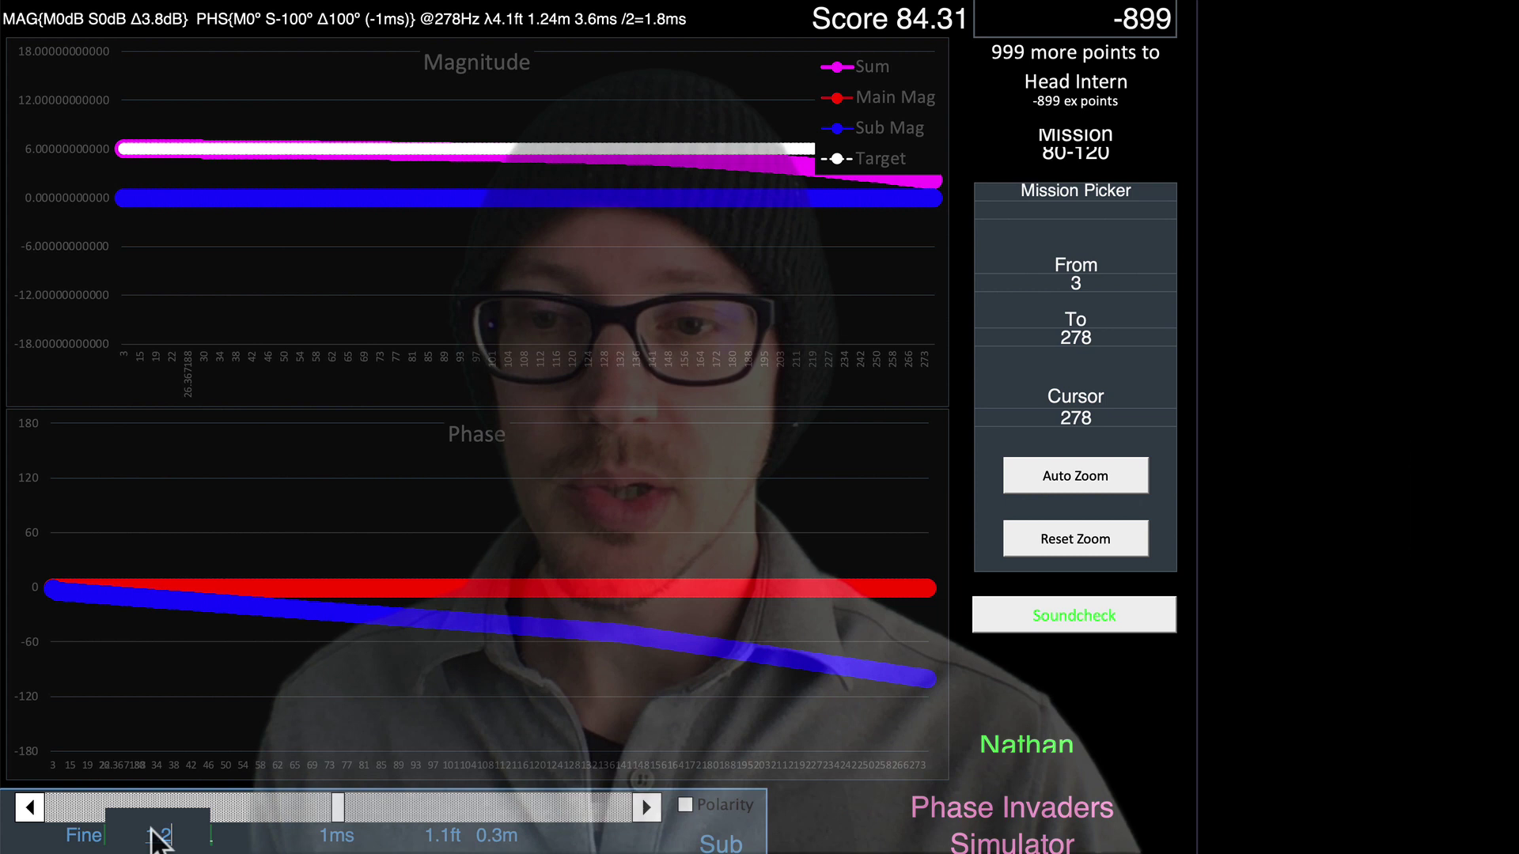
# - Set the Sub's Fine delay to 1.2 ms and inspect the sloping Sub Phase trace
pyautogui.write('1.2')
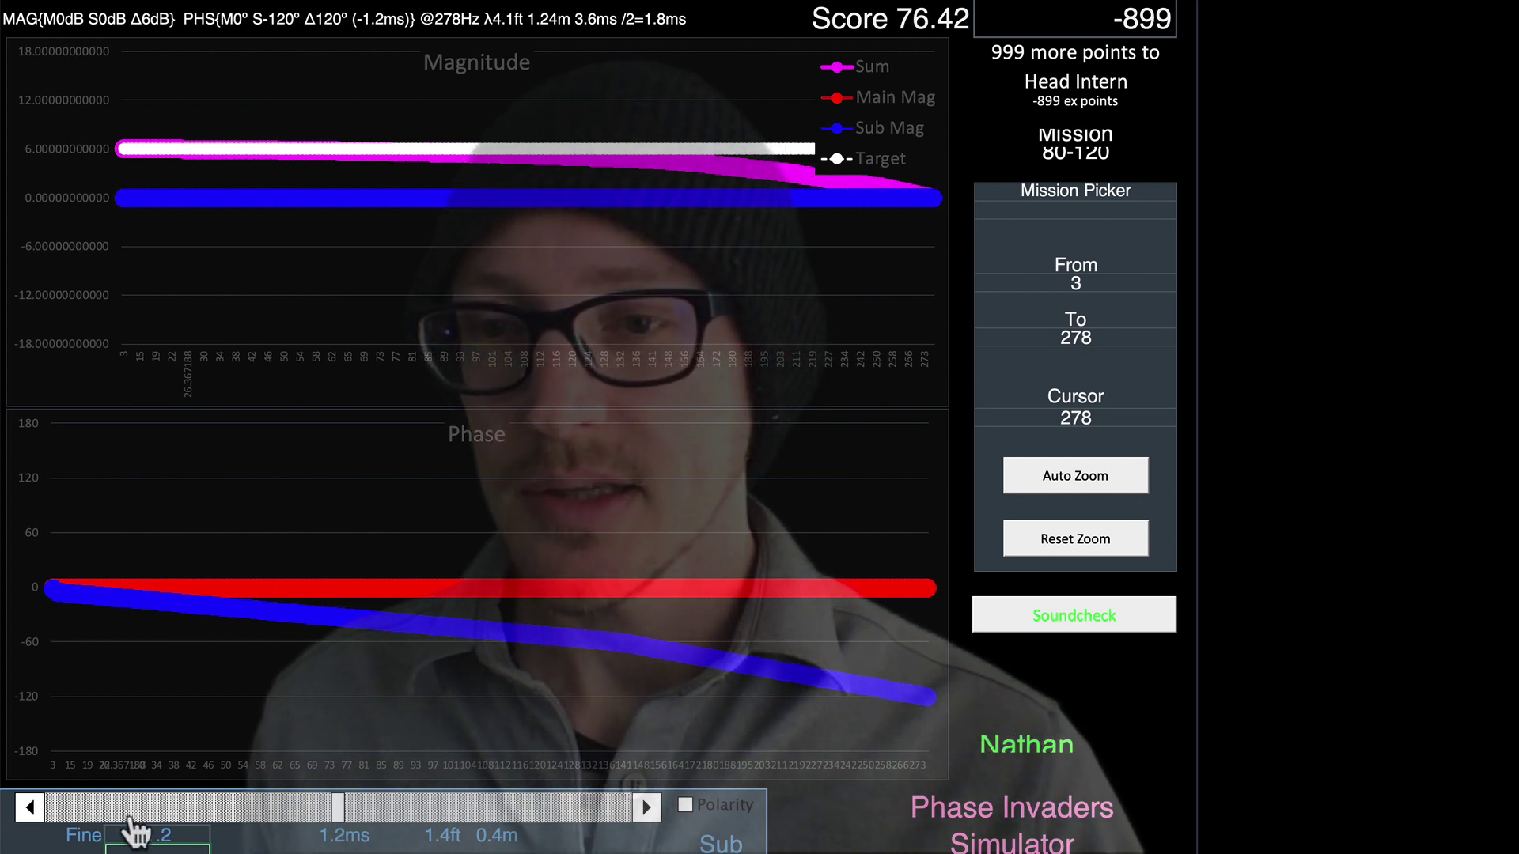
pyautogui.click(178, 832)
pyautogui.moveTo(720, 664)
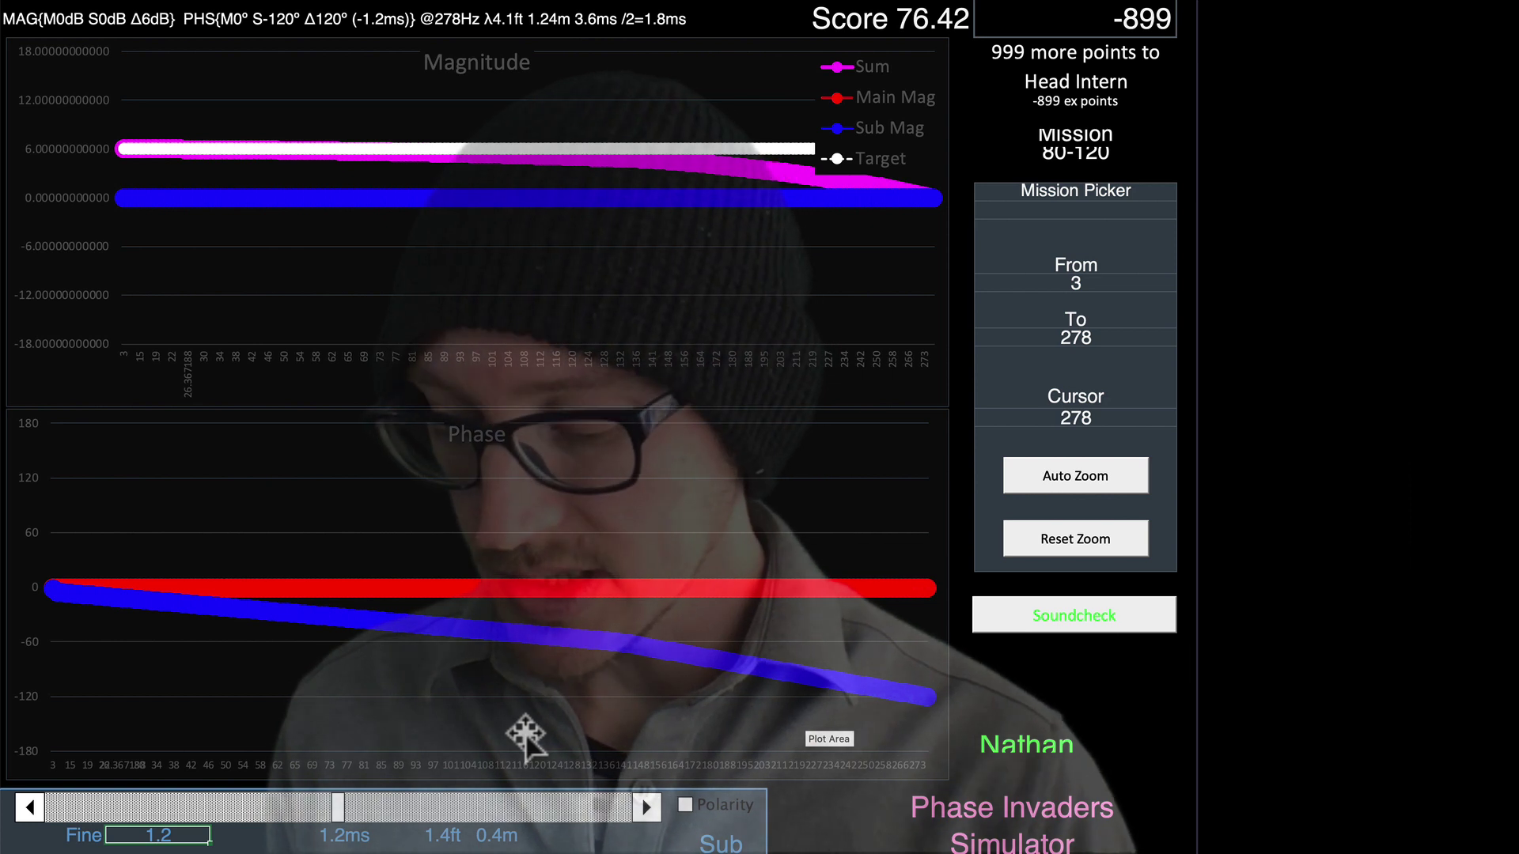
# - Set the Sub's Fine delay to 3.6 ms and inspect the Sub Phase values at points 3, 21 and 278
pyautogui.write('3.6')
pyautogui.press('Return')
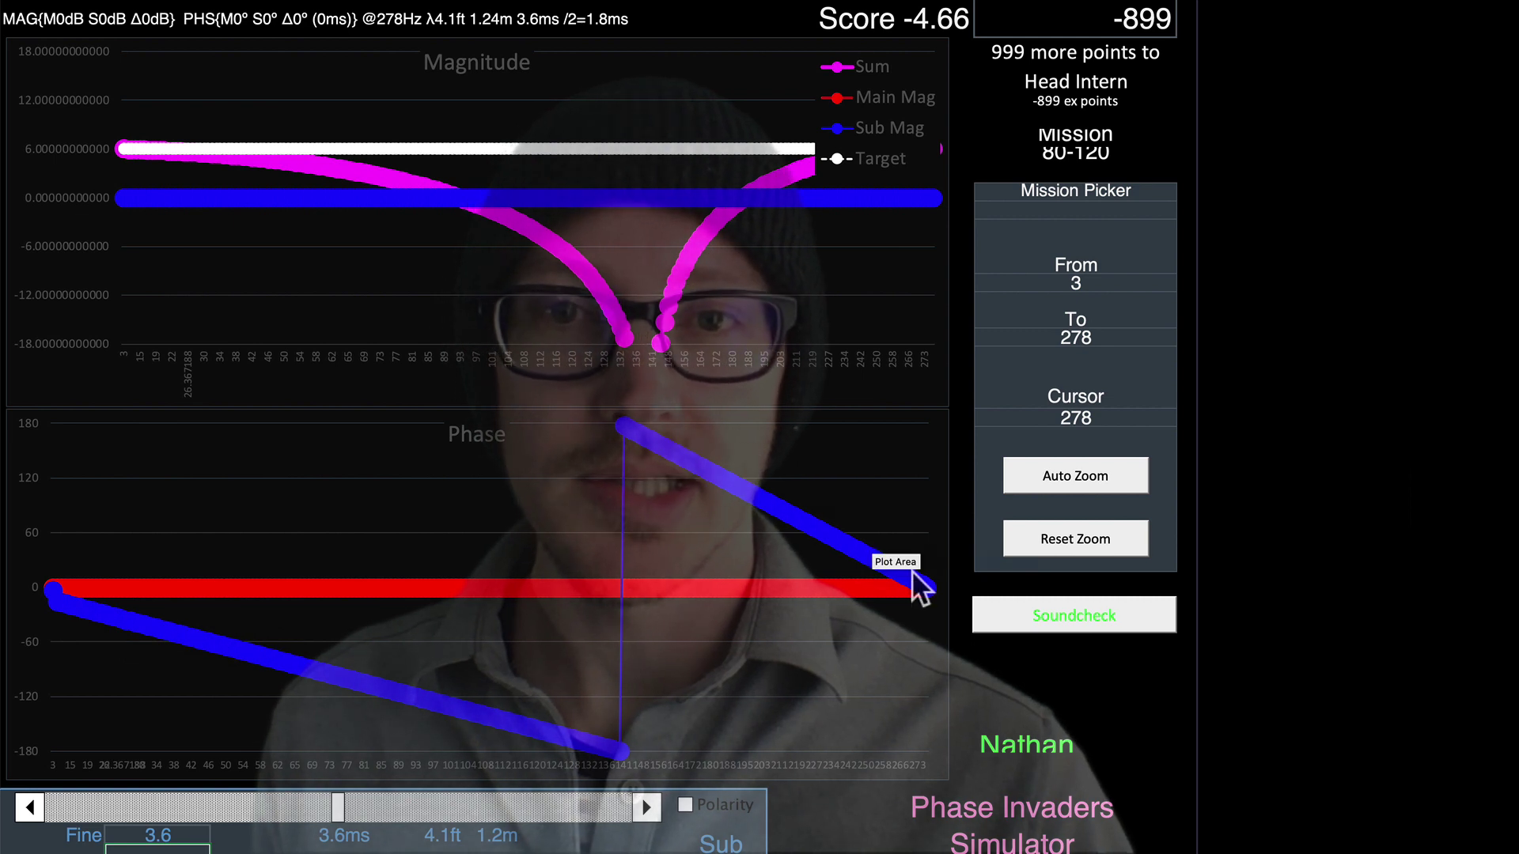
pyautogui.moveTo(932, 588)
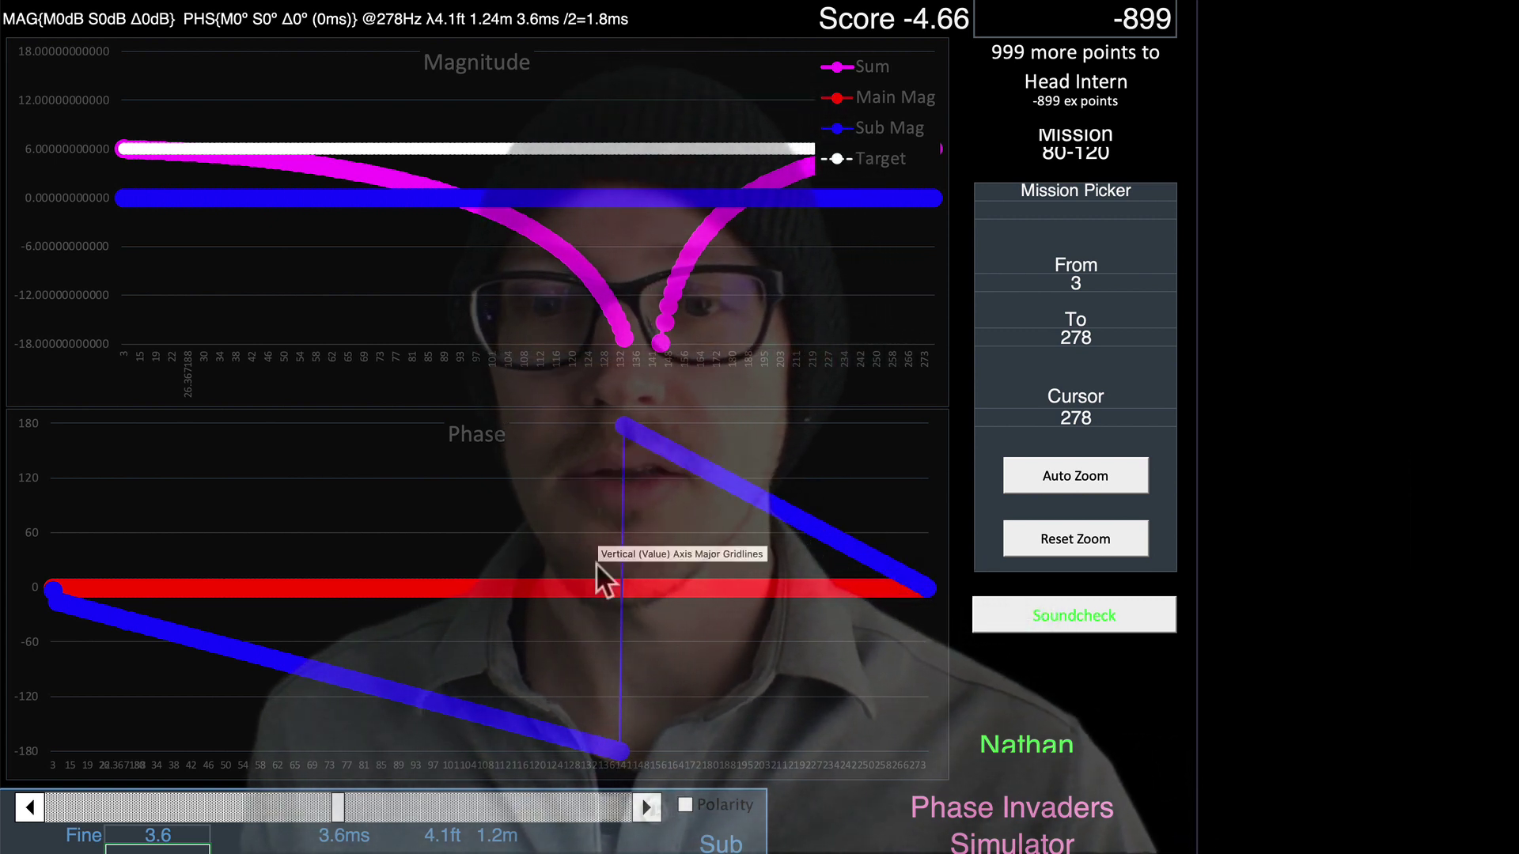
pyautogui.moveTo(98, 601)
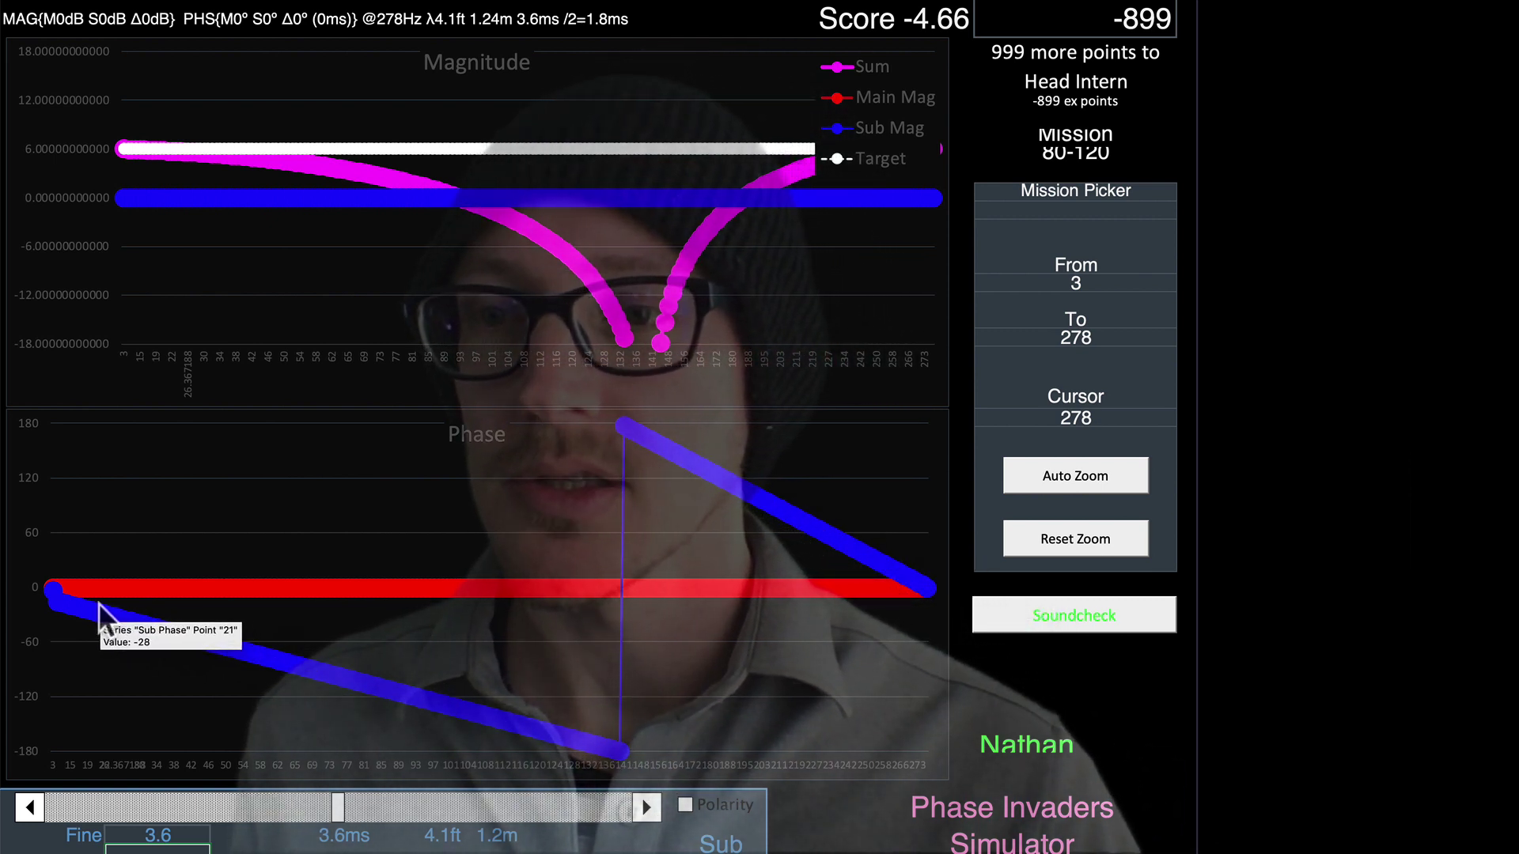
pyautogui.moveTo(55, 585)
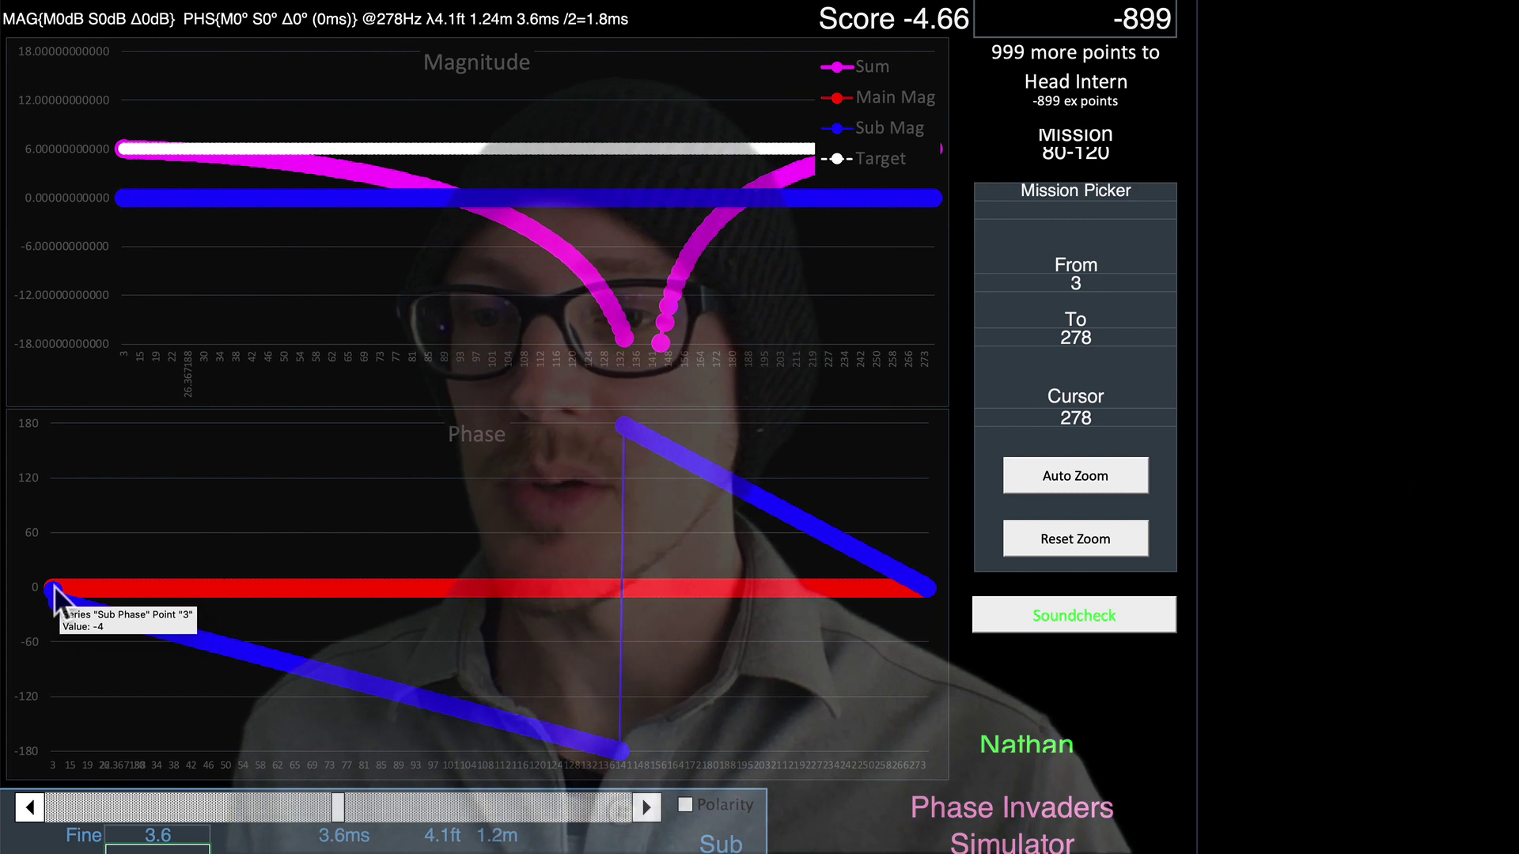
pyautogui.moveTo(133, 621)
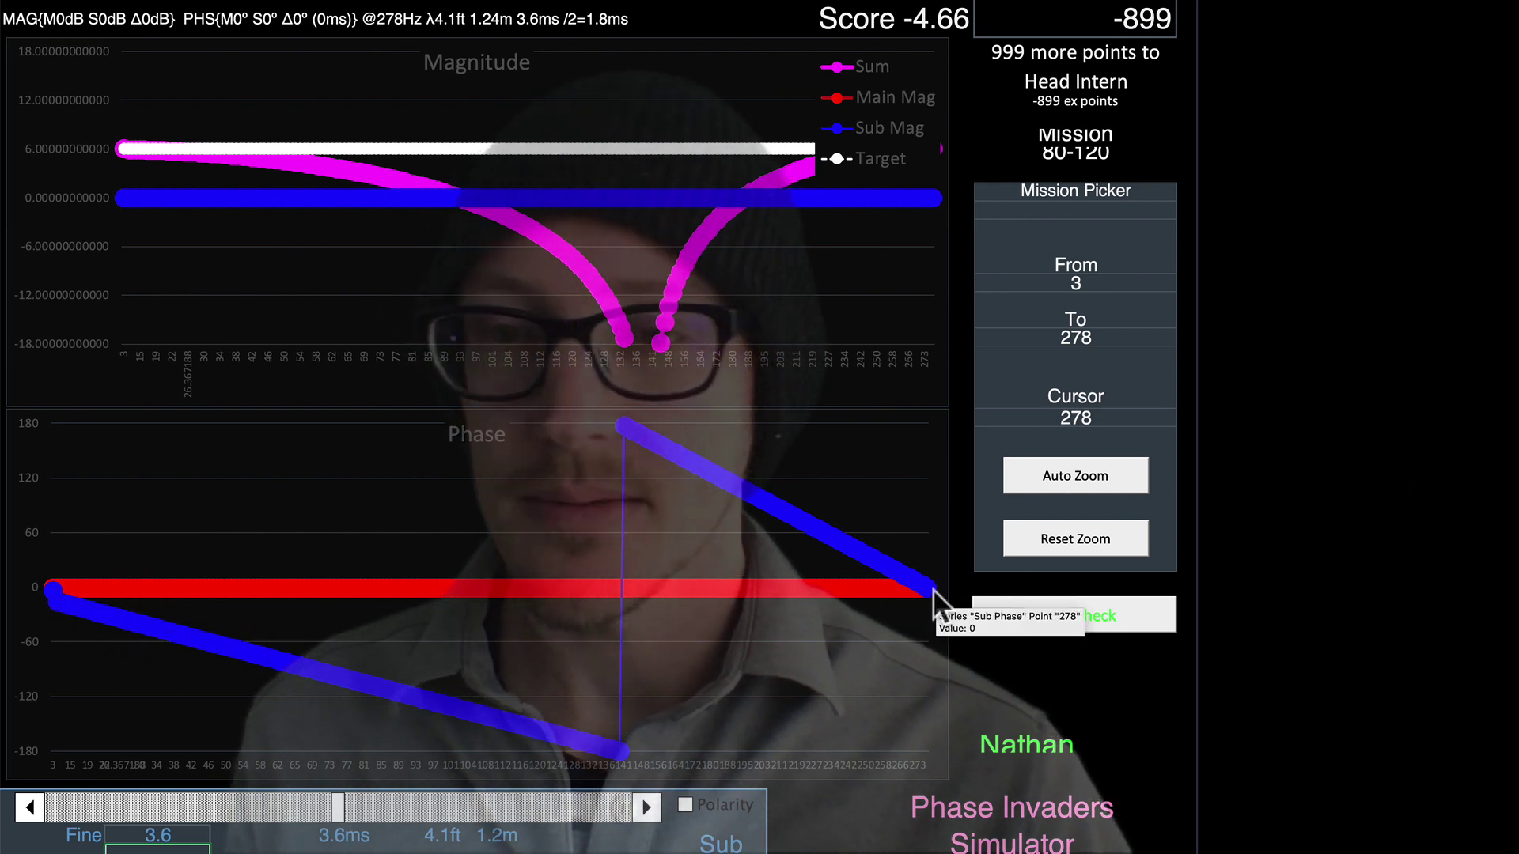
# - Set the Sub's Fine delay to 120 ms in mission 80-120 and inspect its low-frequency Sub Phase points
pyautogui.click(174, 829)
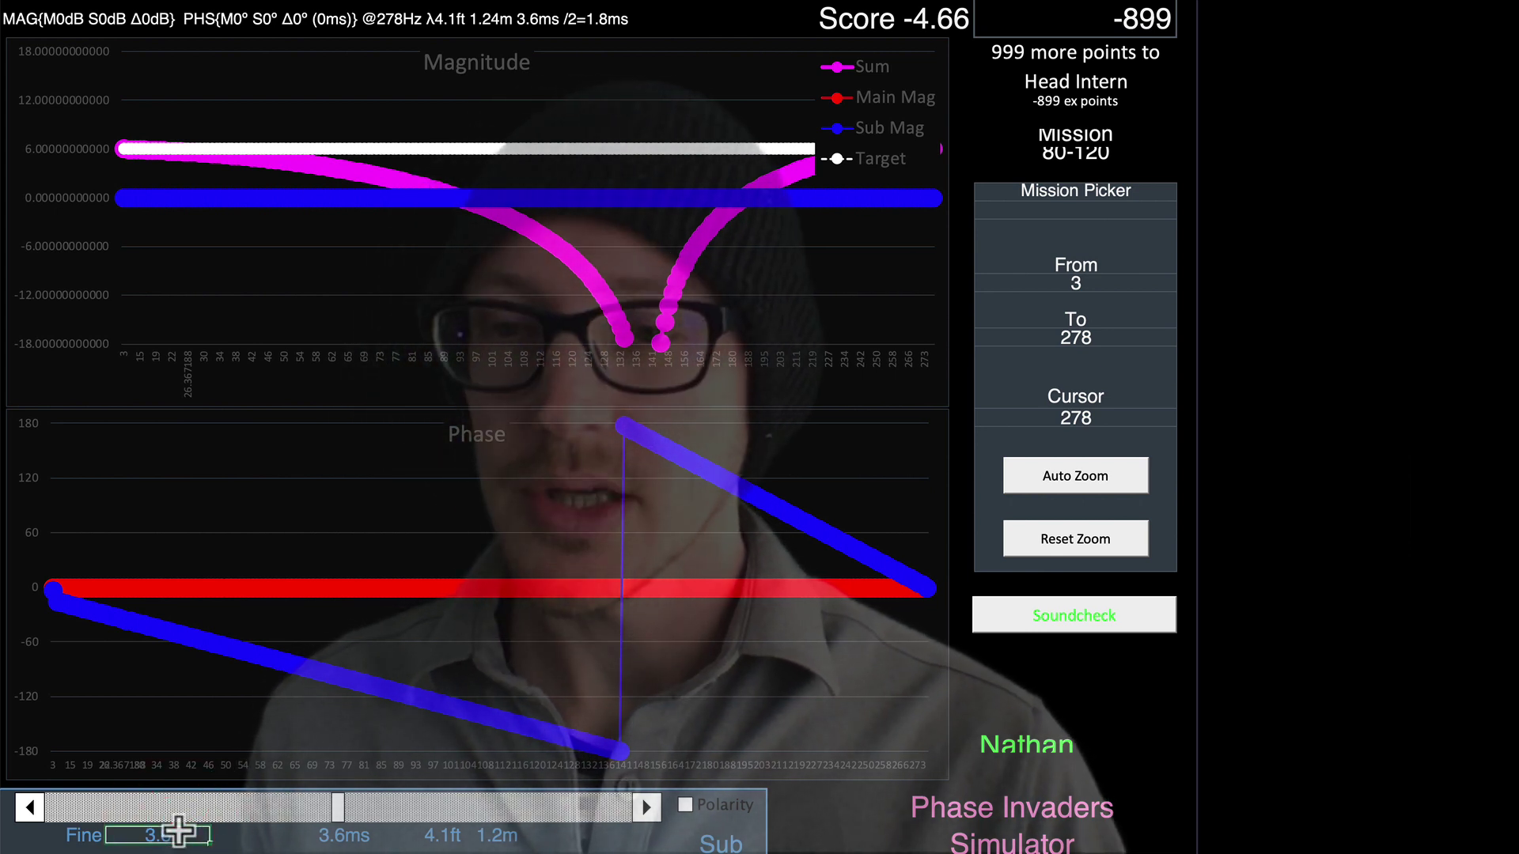
pyautogui.write('120')
pyautogui.press('Return')
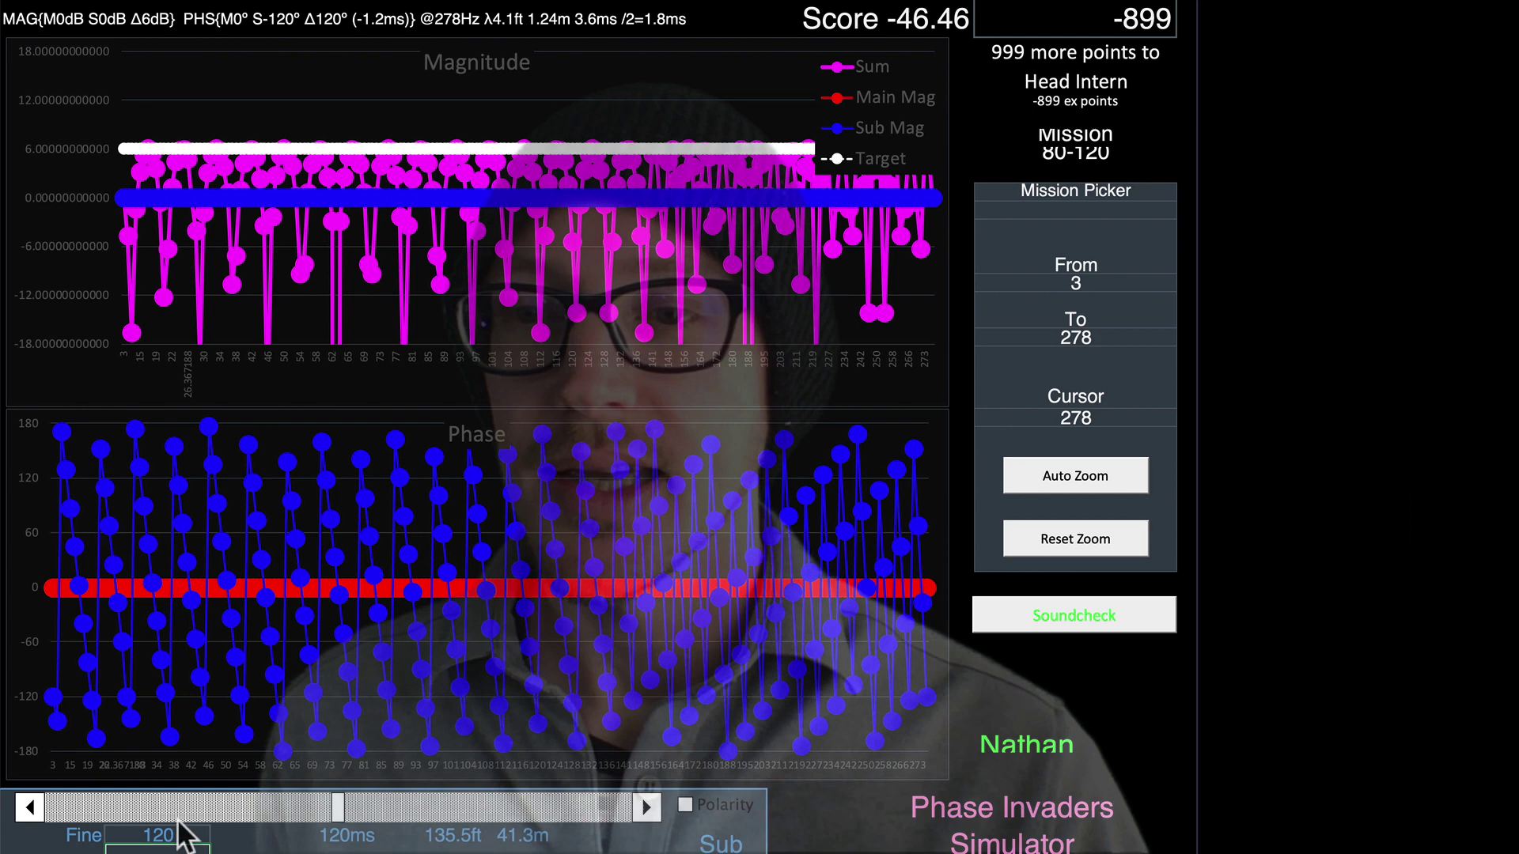
pyautogui.moveTo(57, 701)
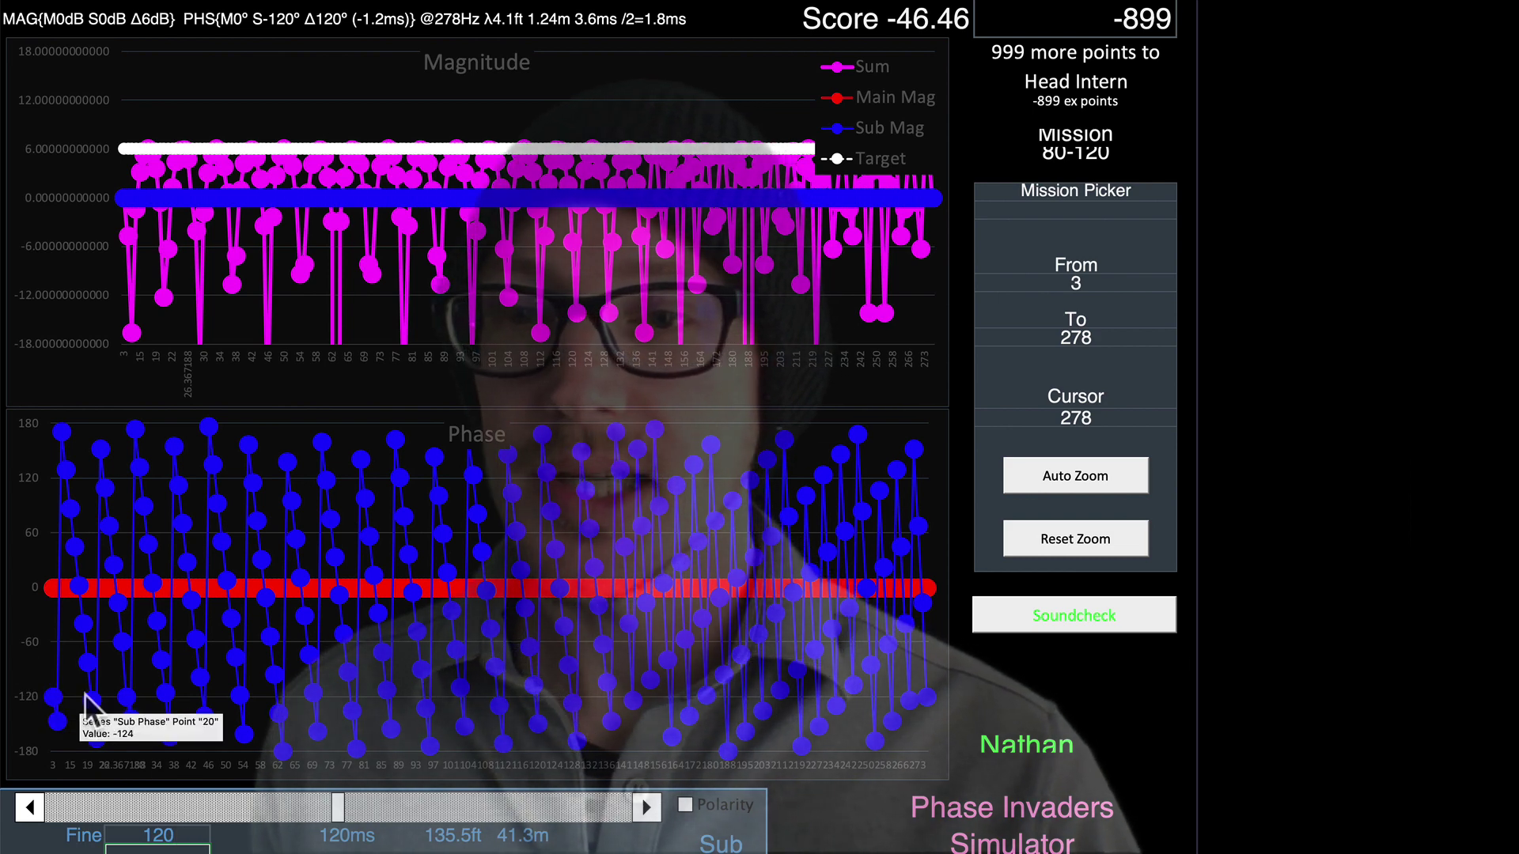
pyautogui.moveTo(127, 697)
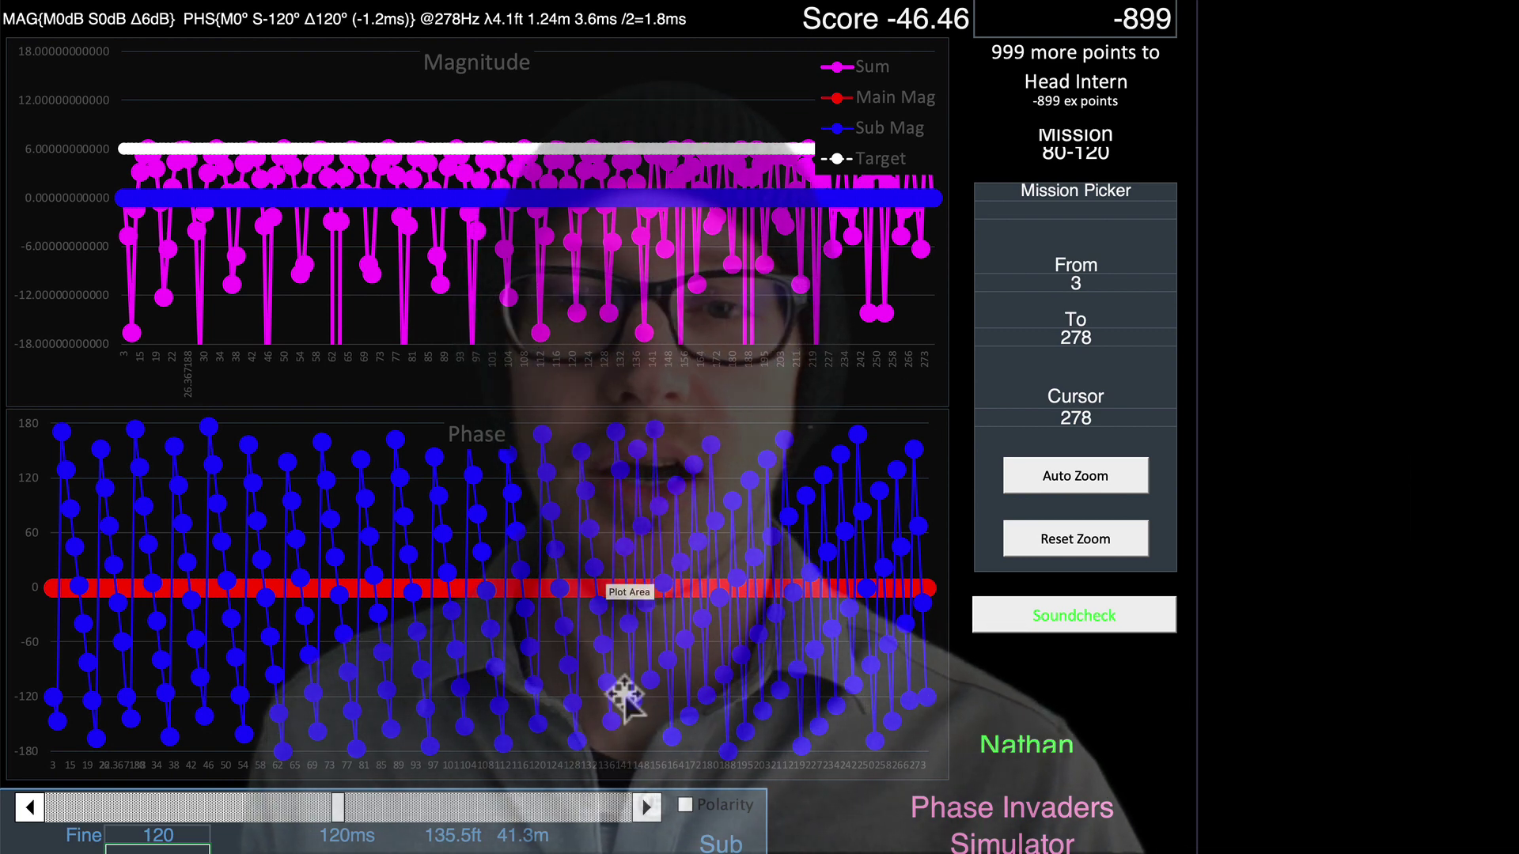
# - Return the Sub's Fine delay to 1.2 ms and check the Sub Phase at point 278
pyautogui.click(173, 833)
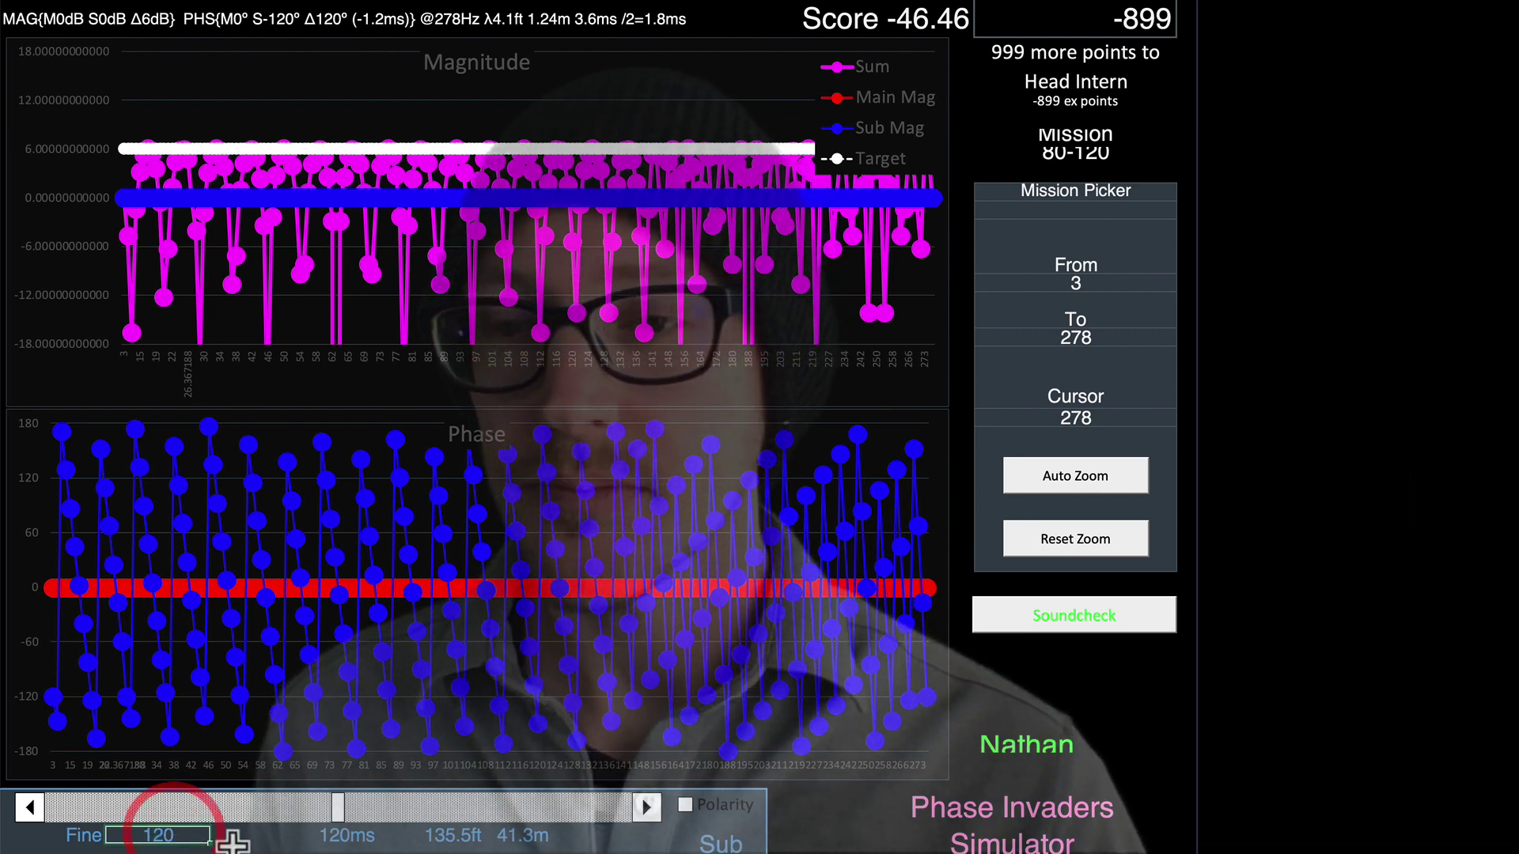
pyautogui.write('1.2')
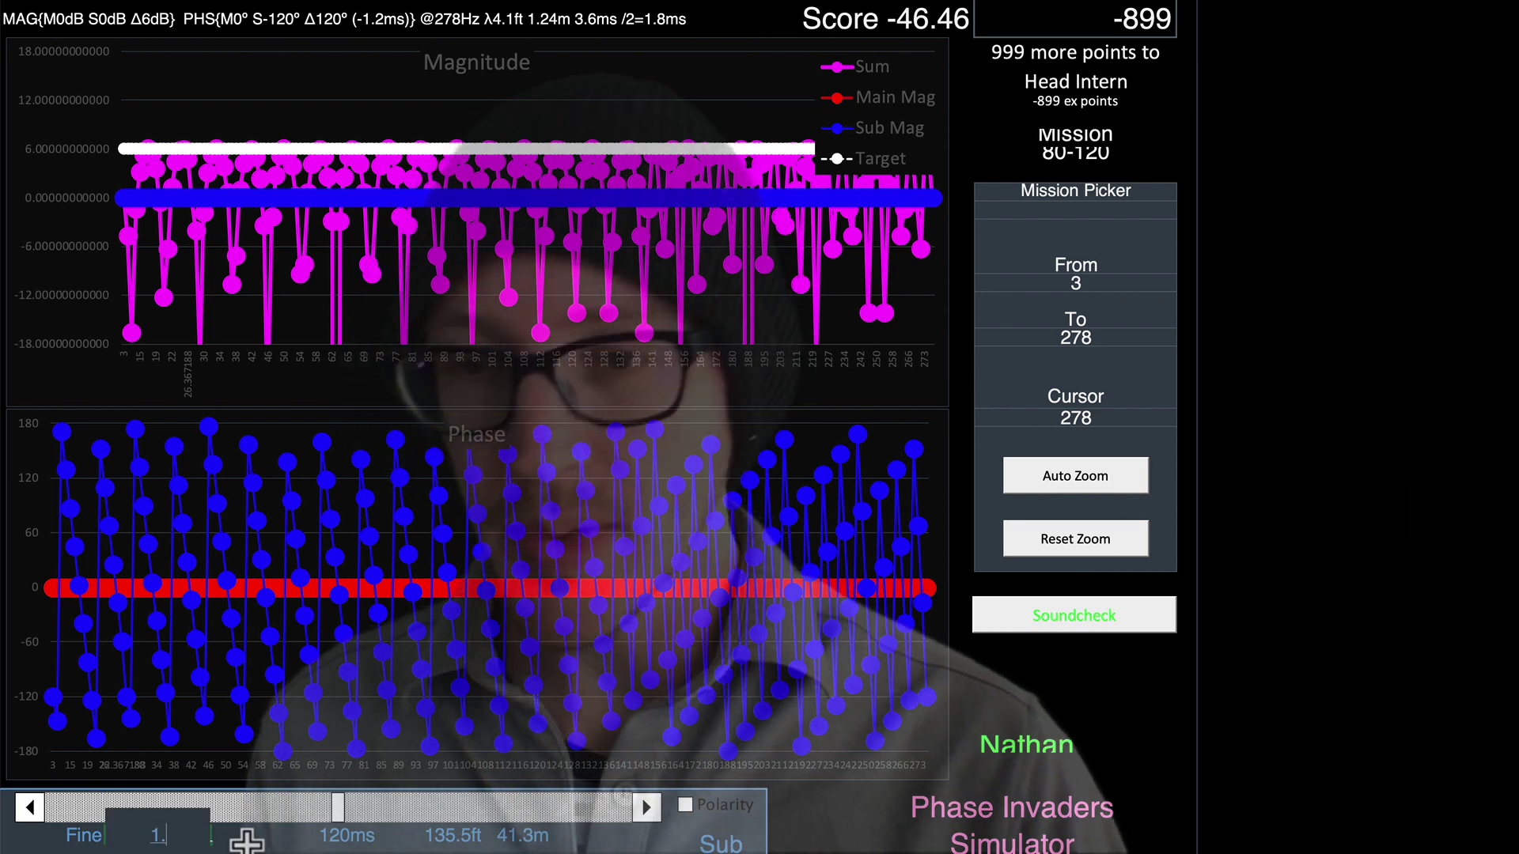
pyautogui.press('Return')
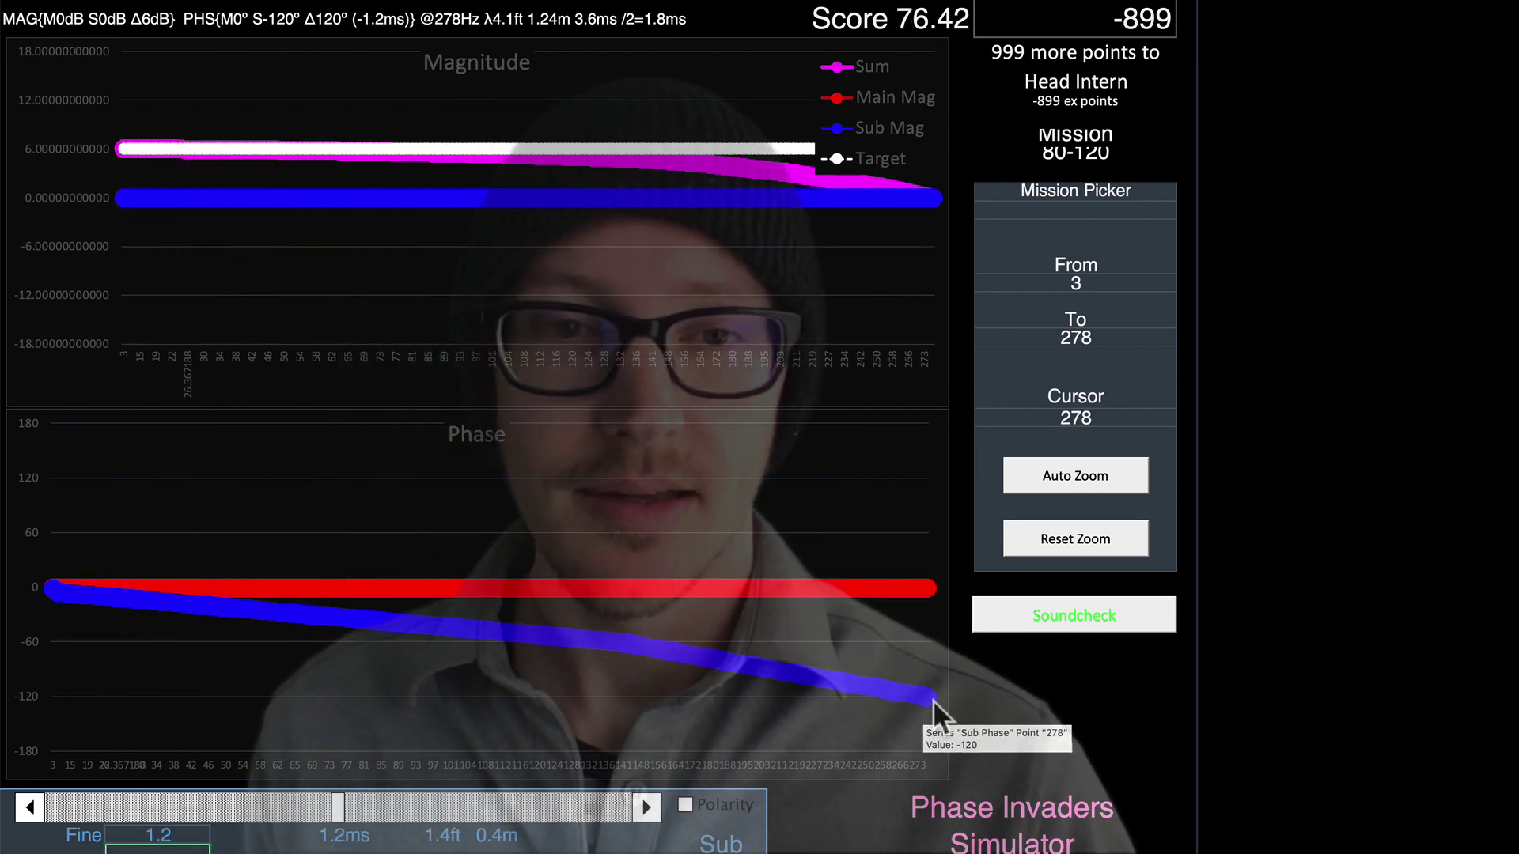
# - Set the Sub's Fine delay to 12 ms and inspect the wrapped Sub Phase trace from point 13 to point 278
pyautogui.click(190, 833)
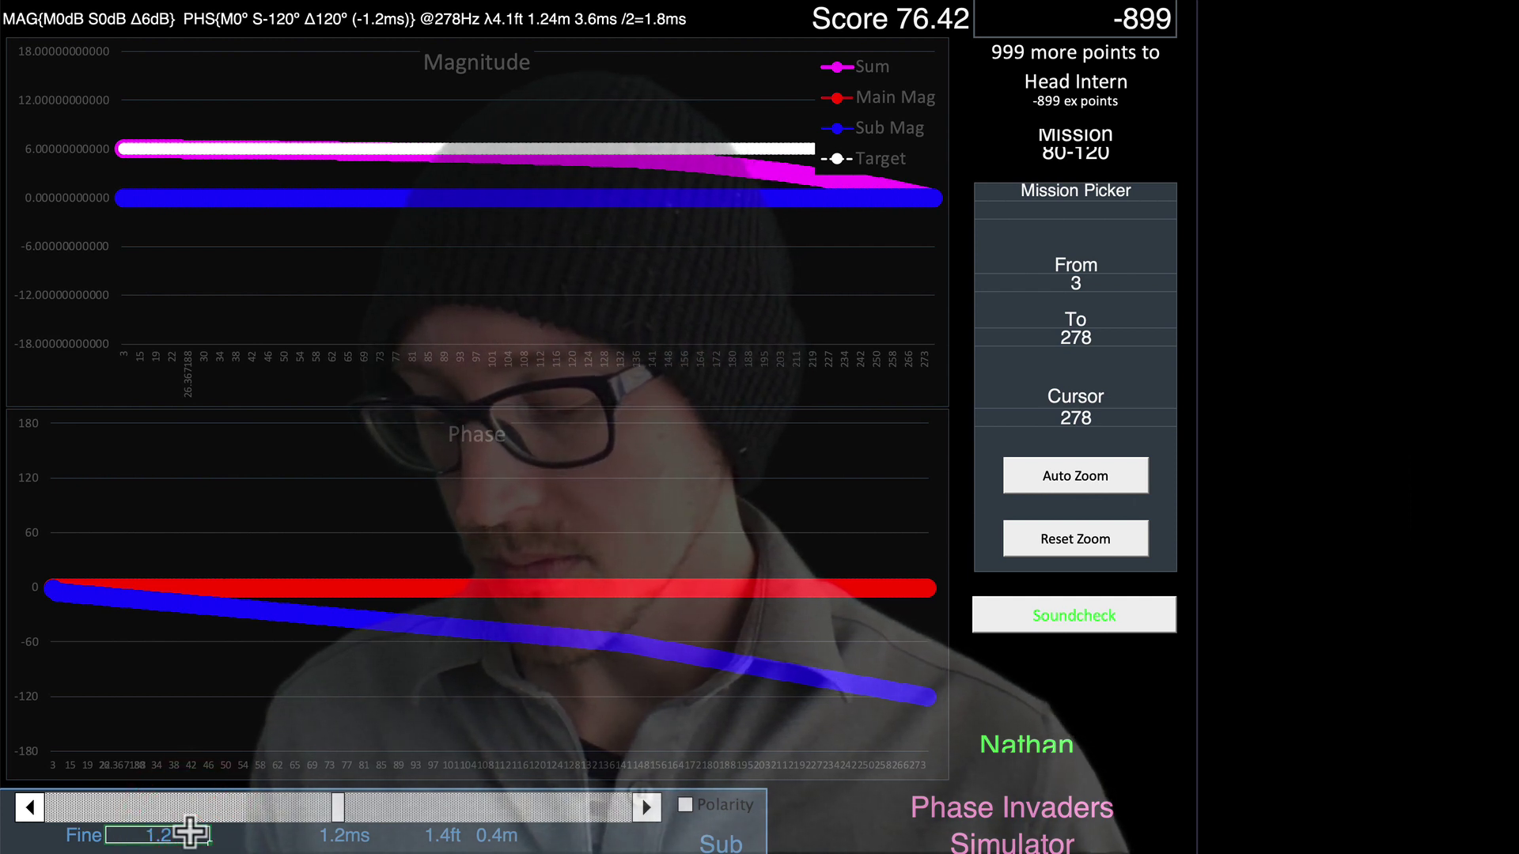
pyautogui.write('12')
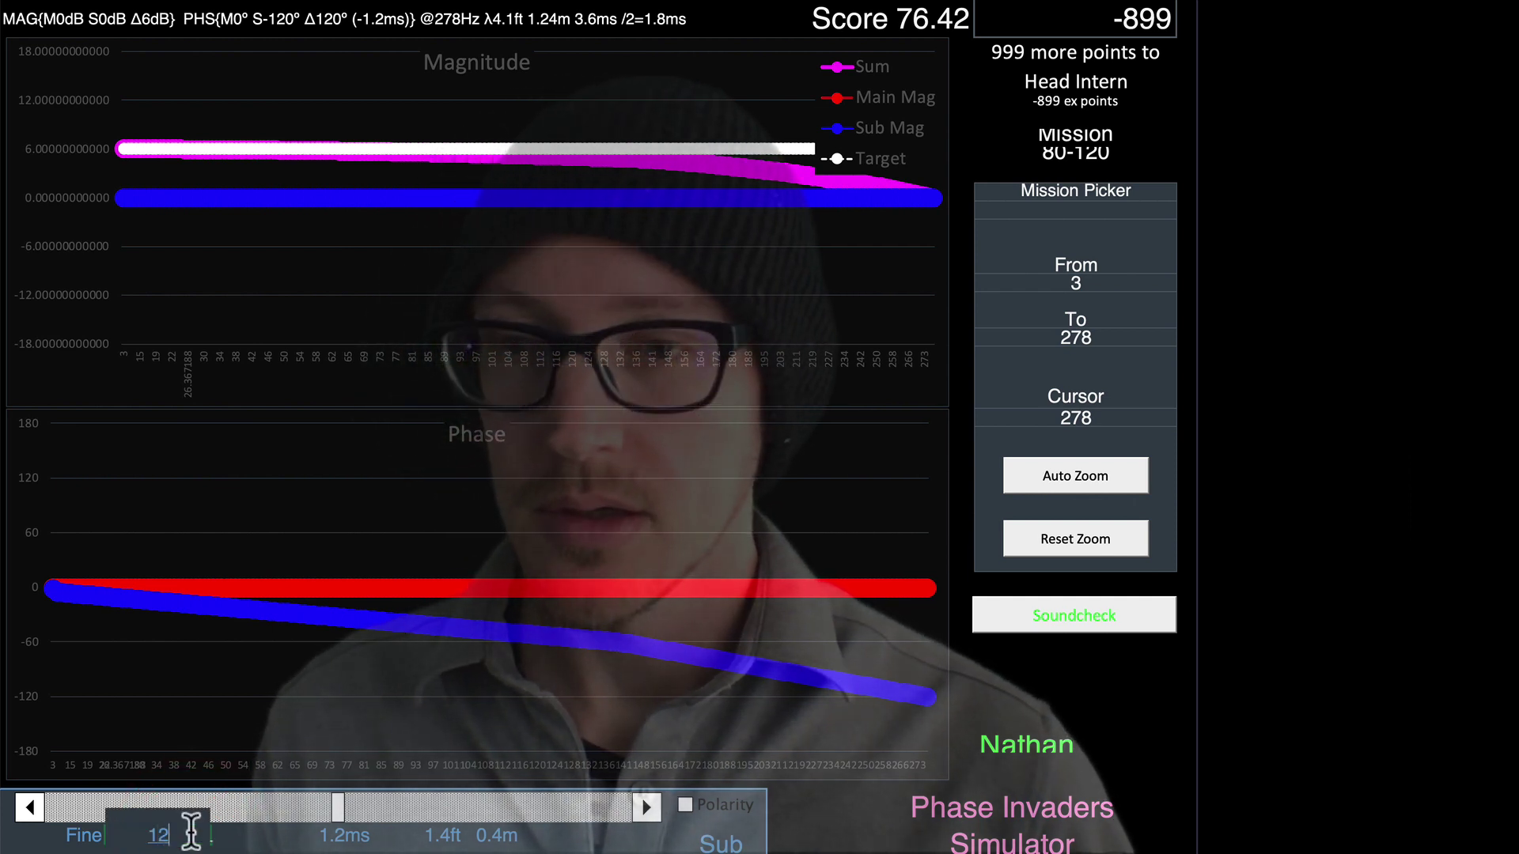
pyautogui.press('Return')
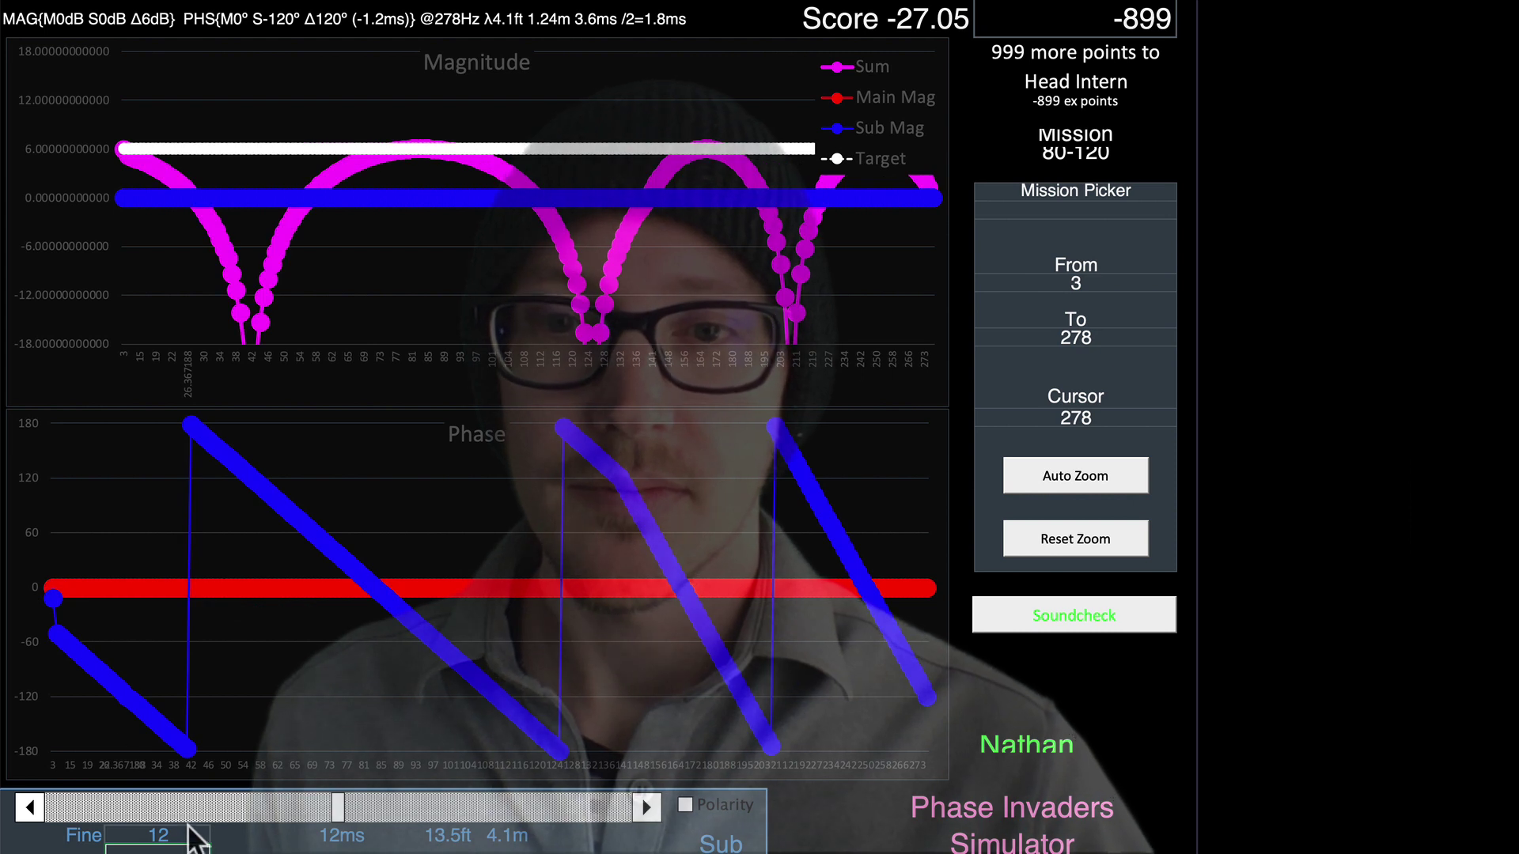
pyautogui.moveTo(60, 649)
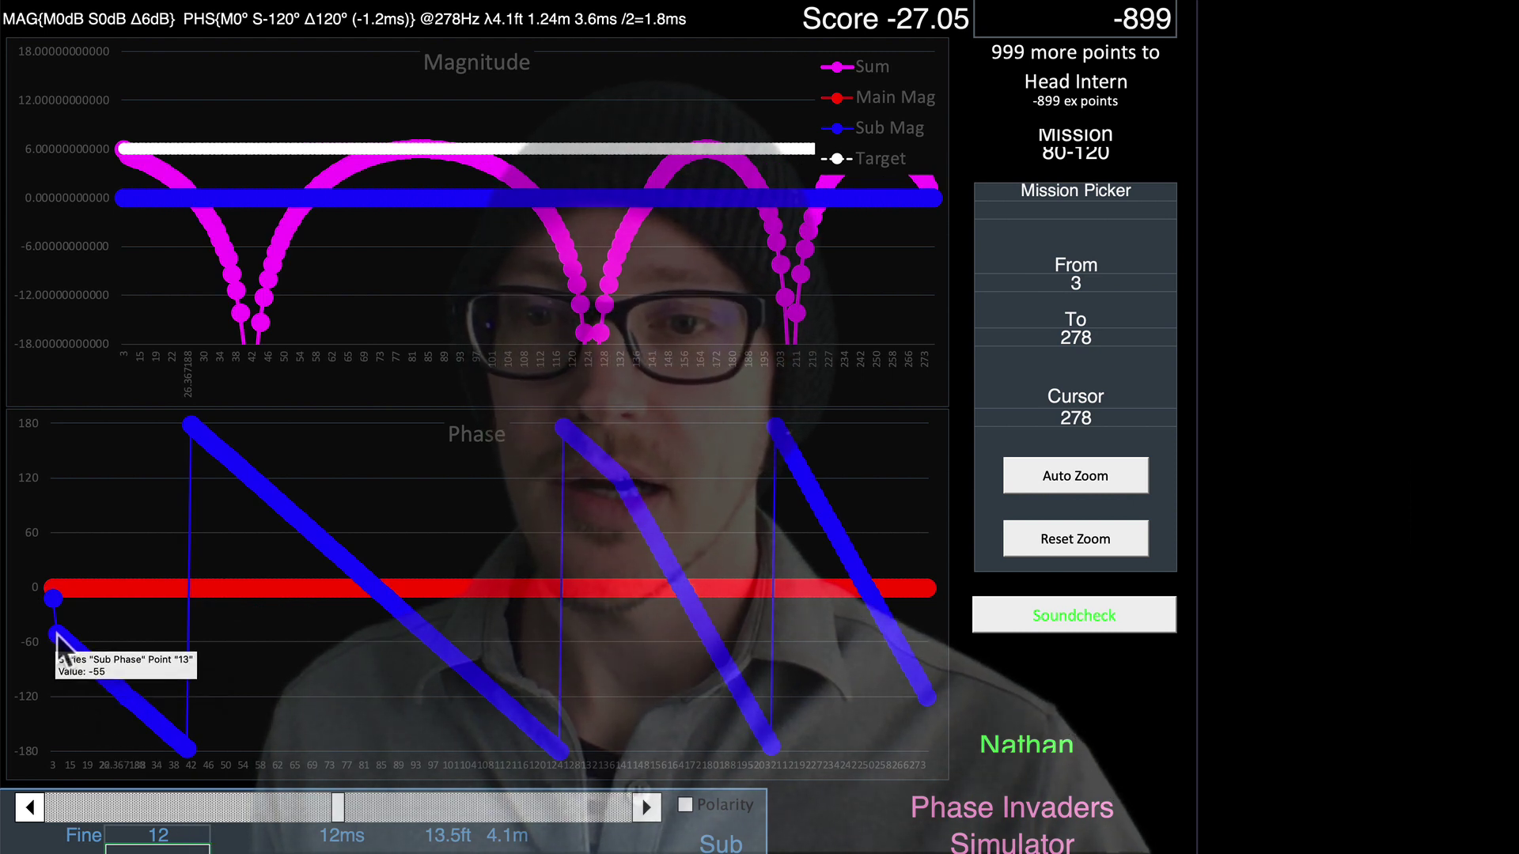
pyautogui.moveTo(416, 631)
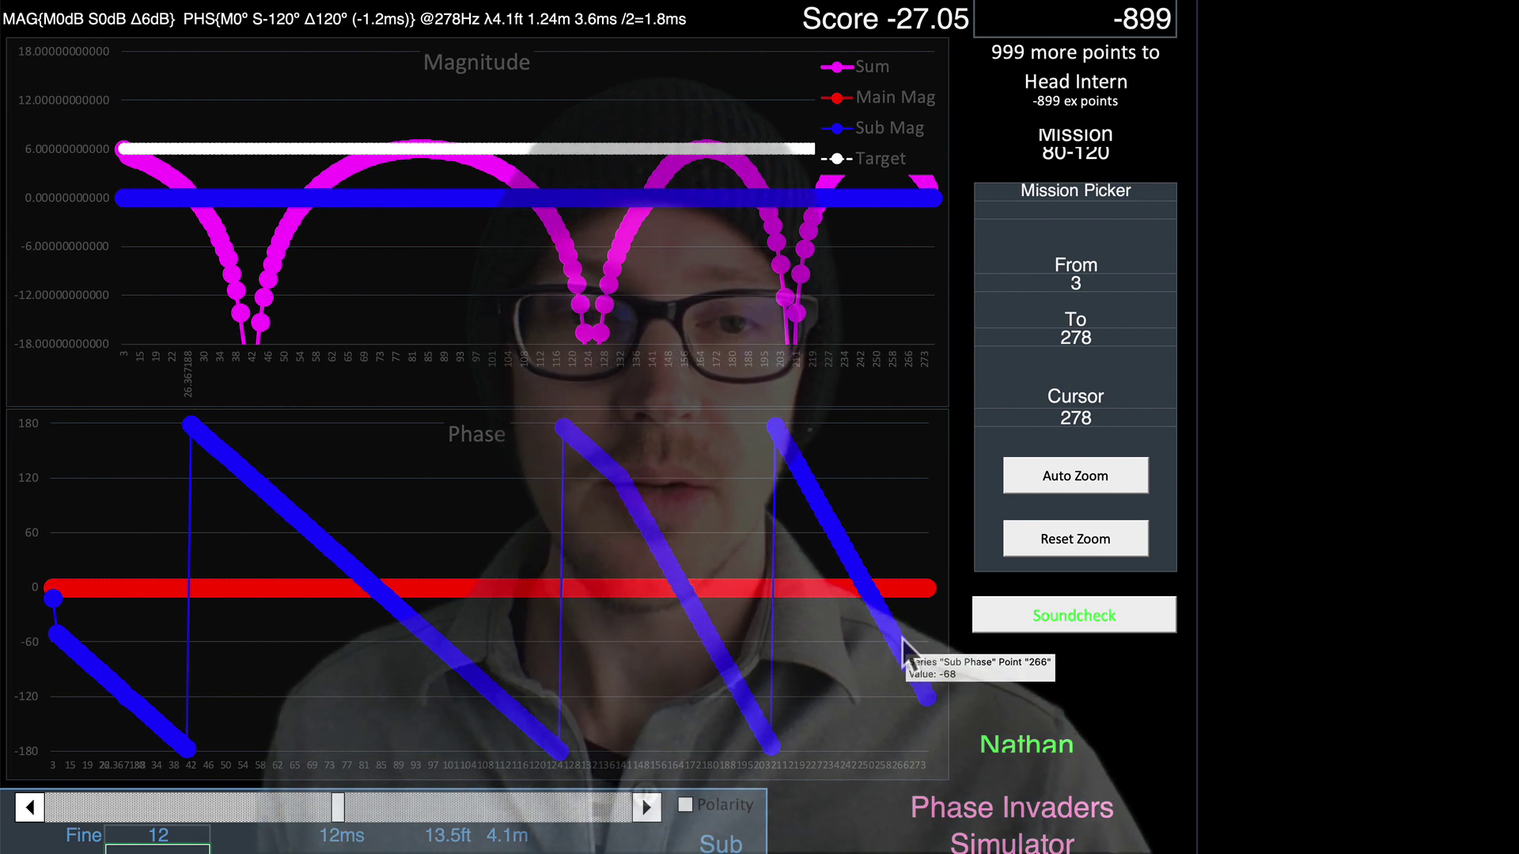
pyautogui.moveTo(927, 697)
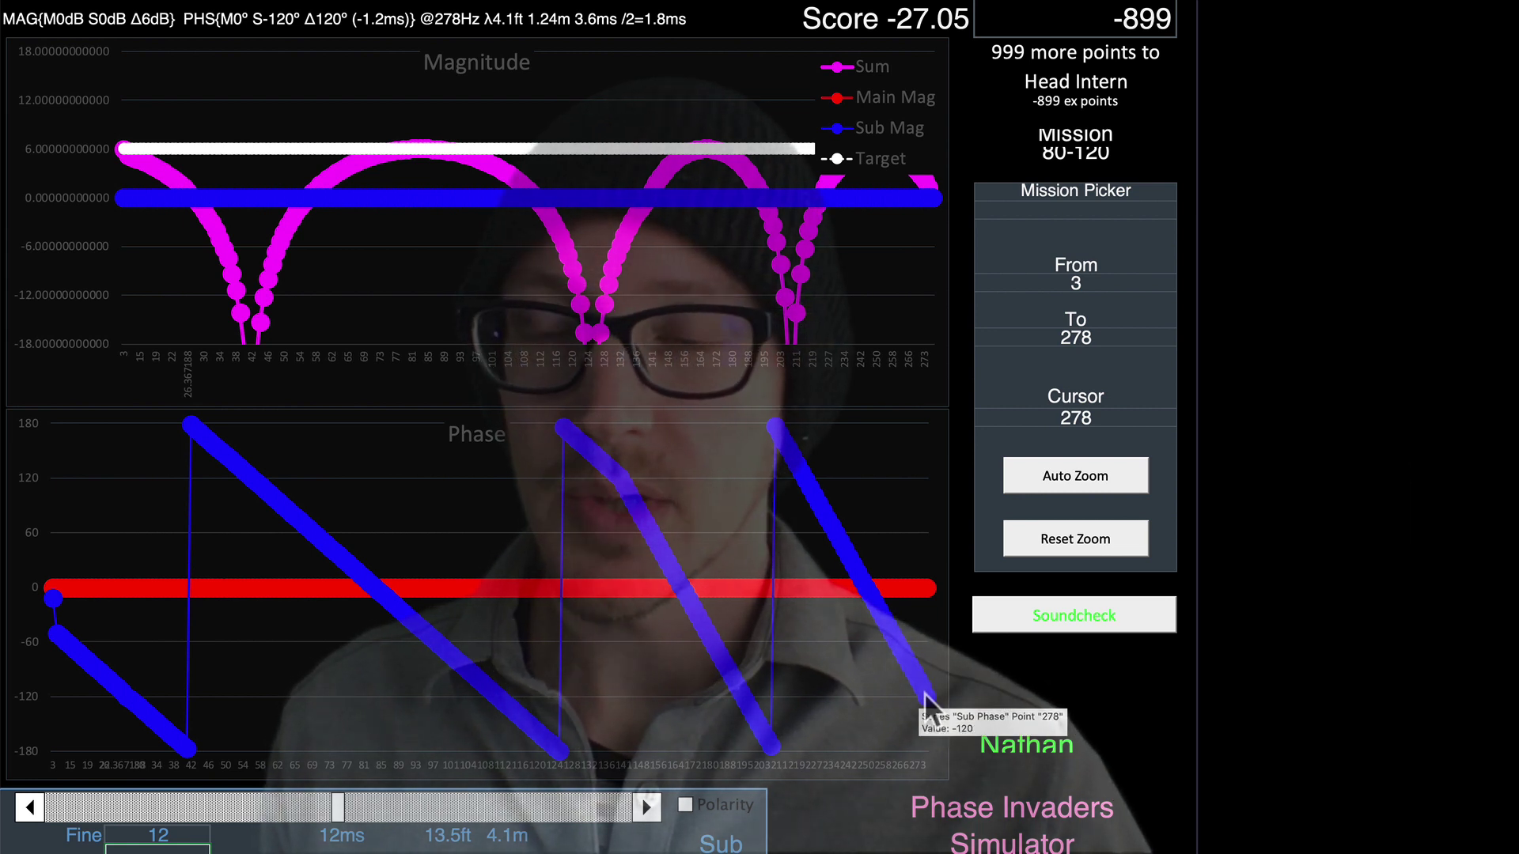
# - Set the Sub's Fine delay back to 3.6 ms and check the Sub Phase value at point 278
pyautogui.click(185, 830)
pyautogui.write('3.6')
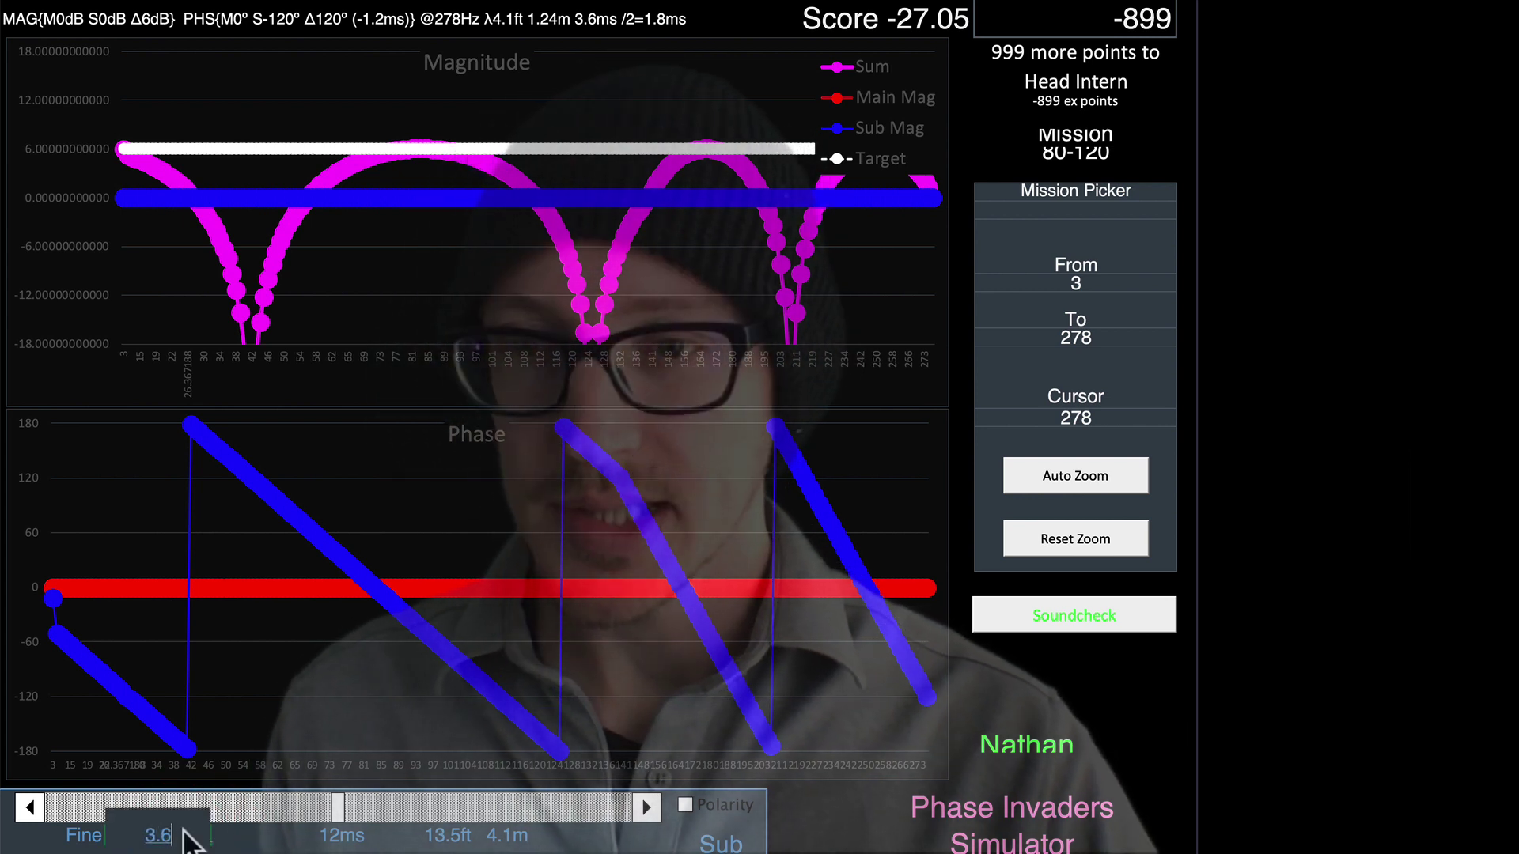
pyautogui.press('Return')
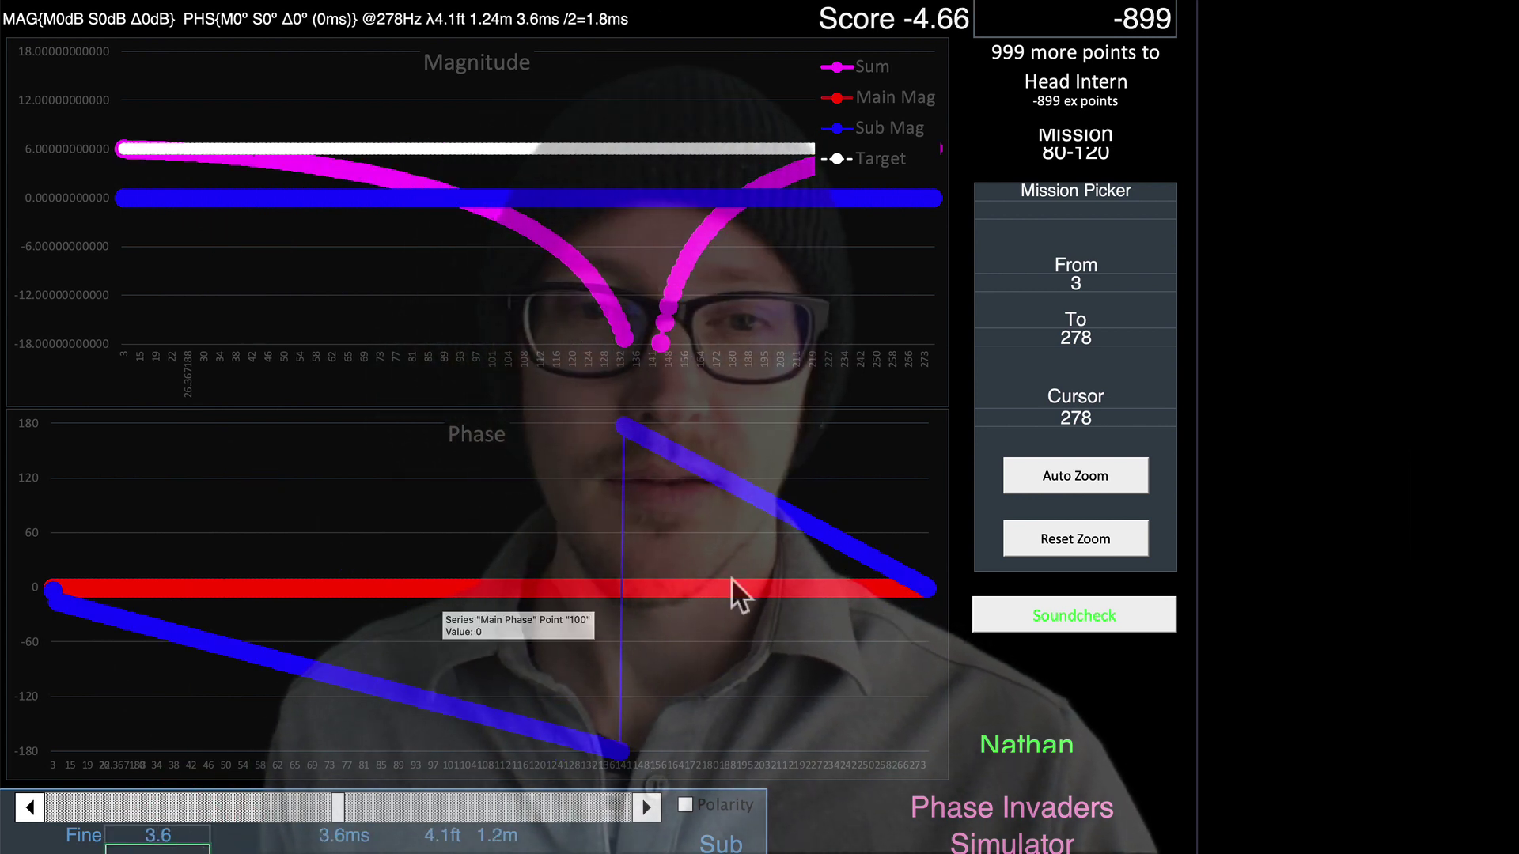
pyautogui.moveTo(933, 605)
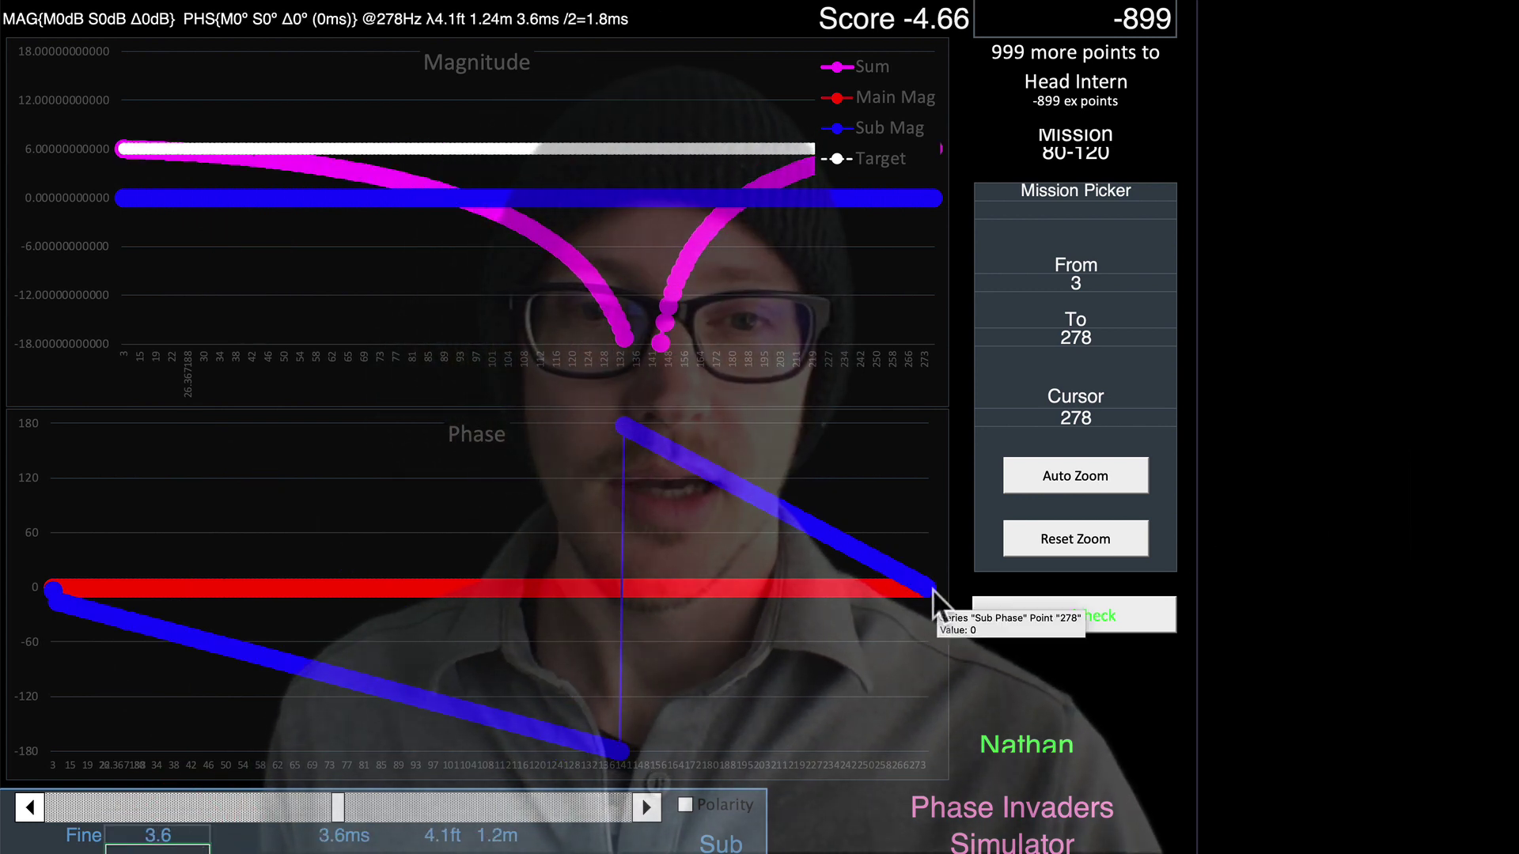
# - Set the Sub's Fine delay to 36 ms and inspect the wrapped Sub Phase trace, including points 31 and 116
pyautogui.click(154, 840)
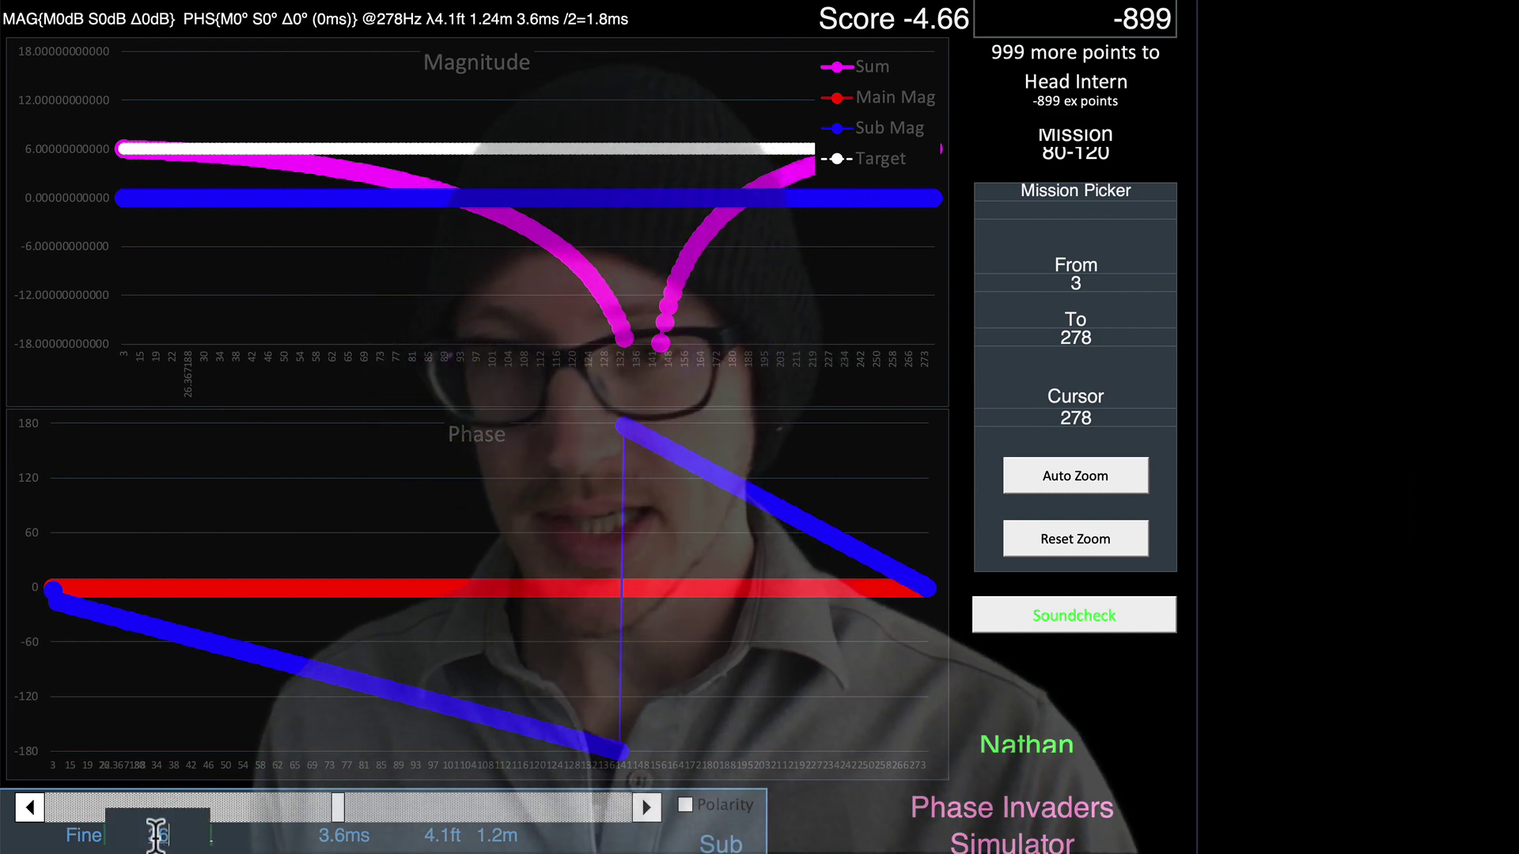
pyautogui.press('Return')
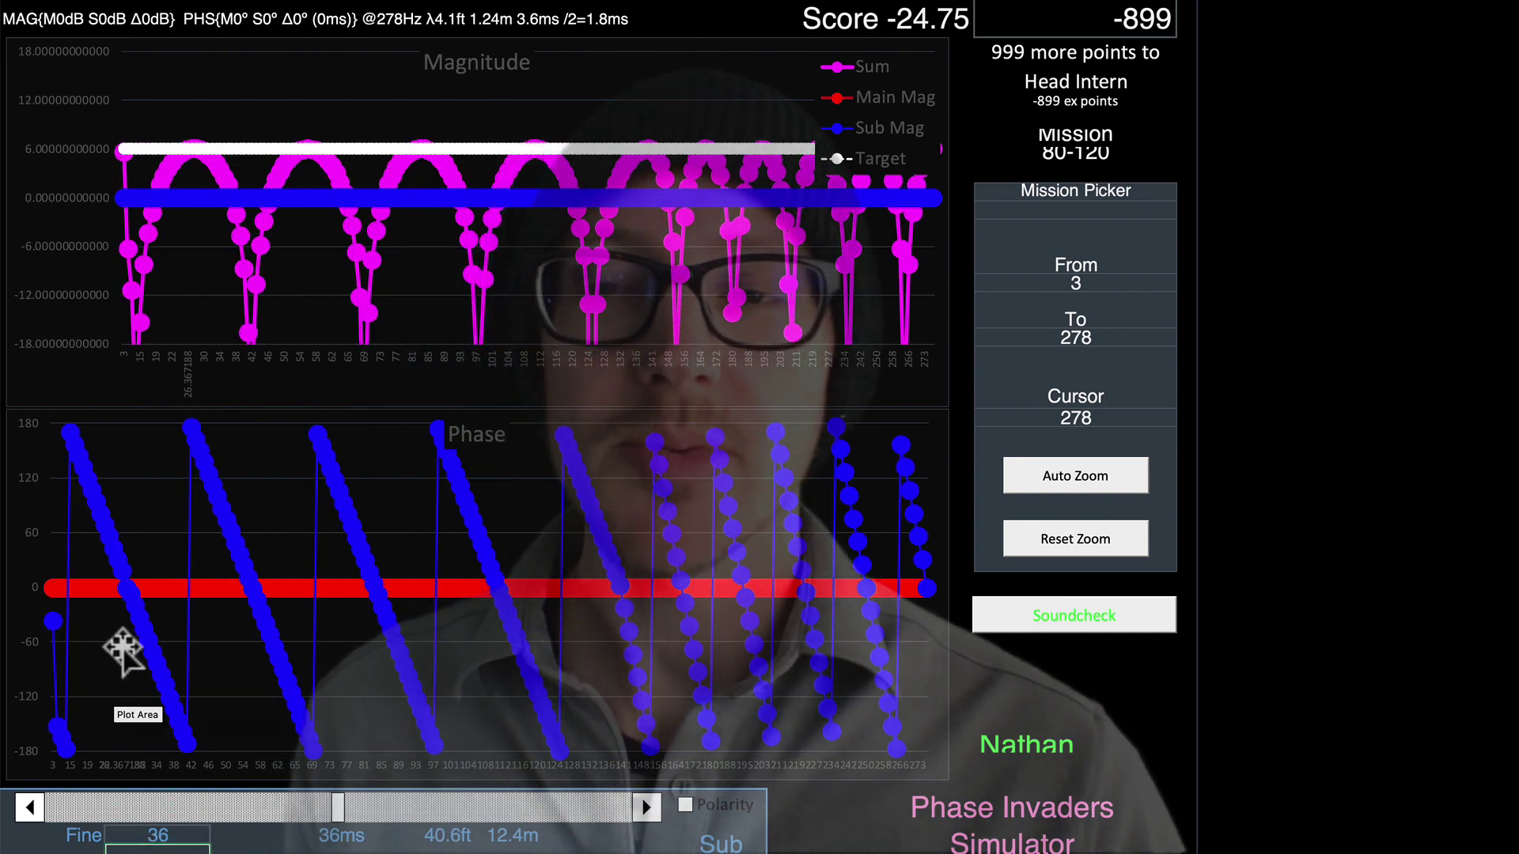
pyautogui.moveTo(143, 631)
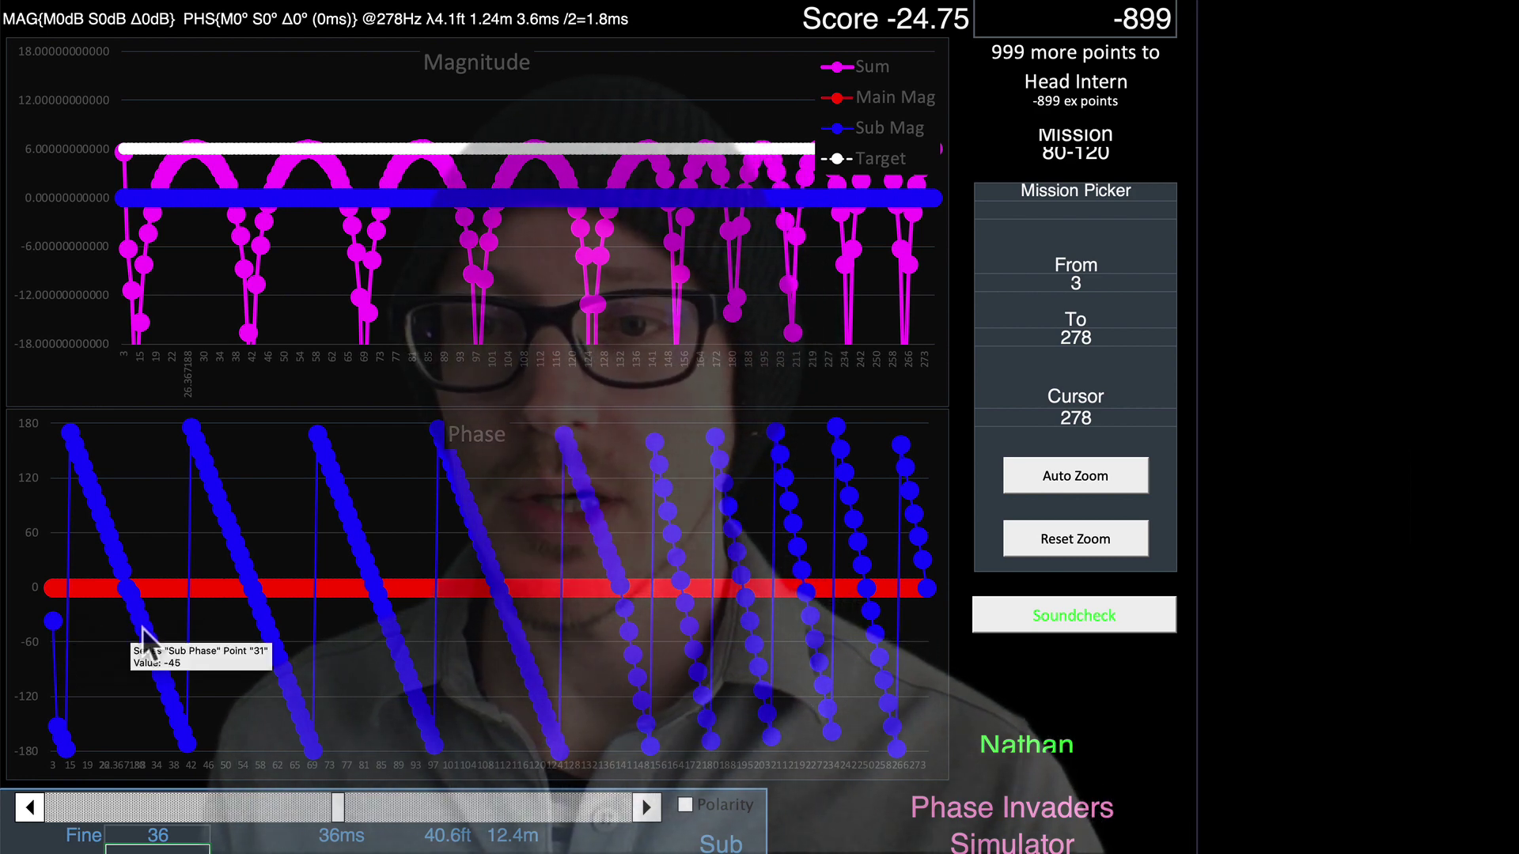
pyautogui.moveTo(515, 653)
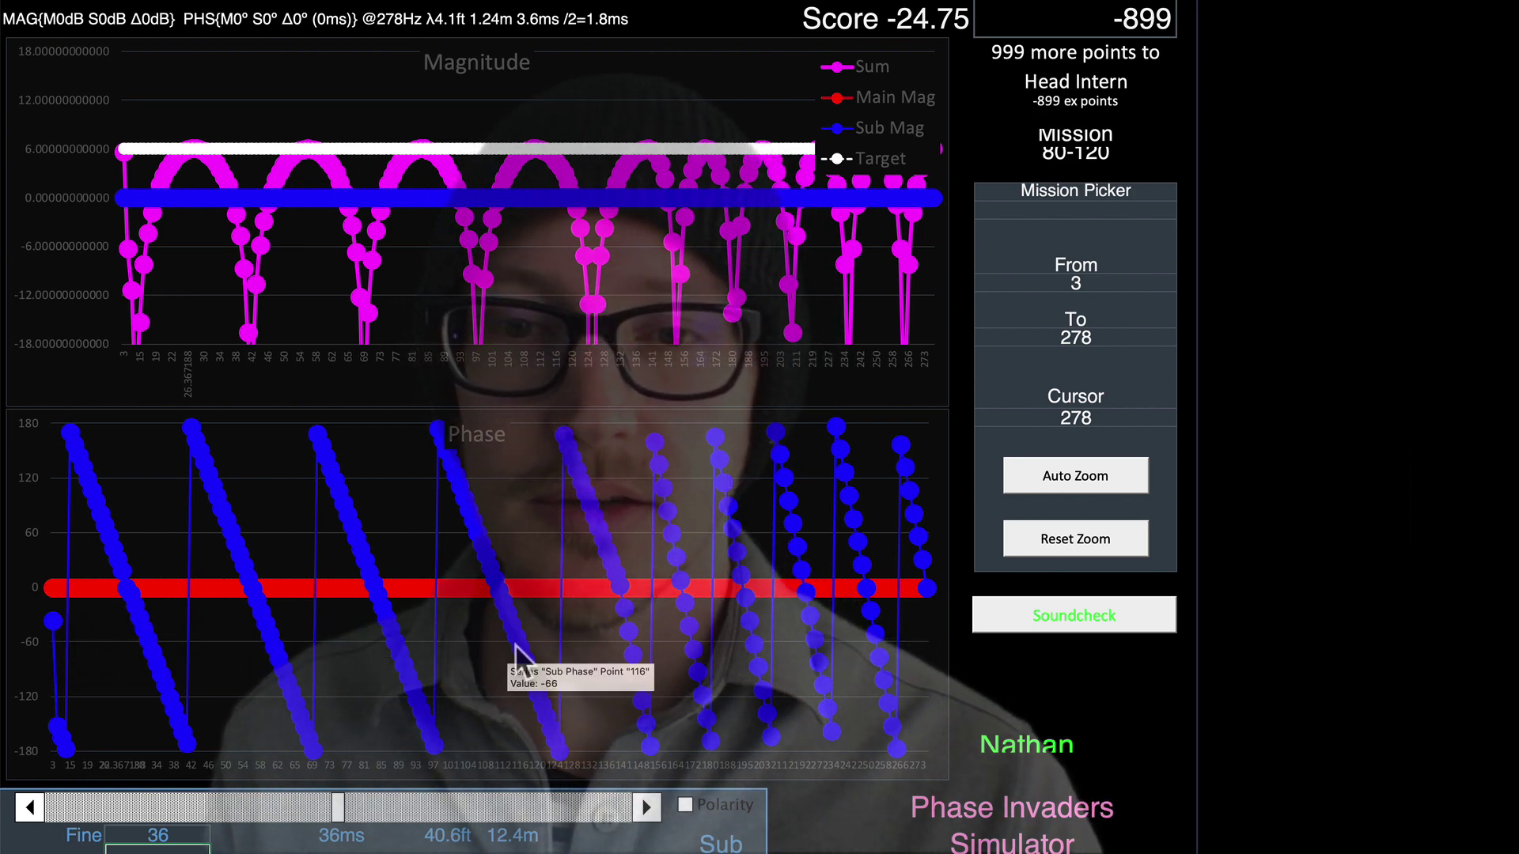
pyautogui.moveTo(779, 665)
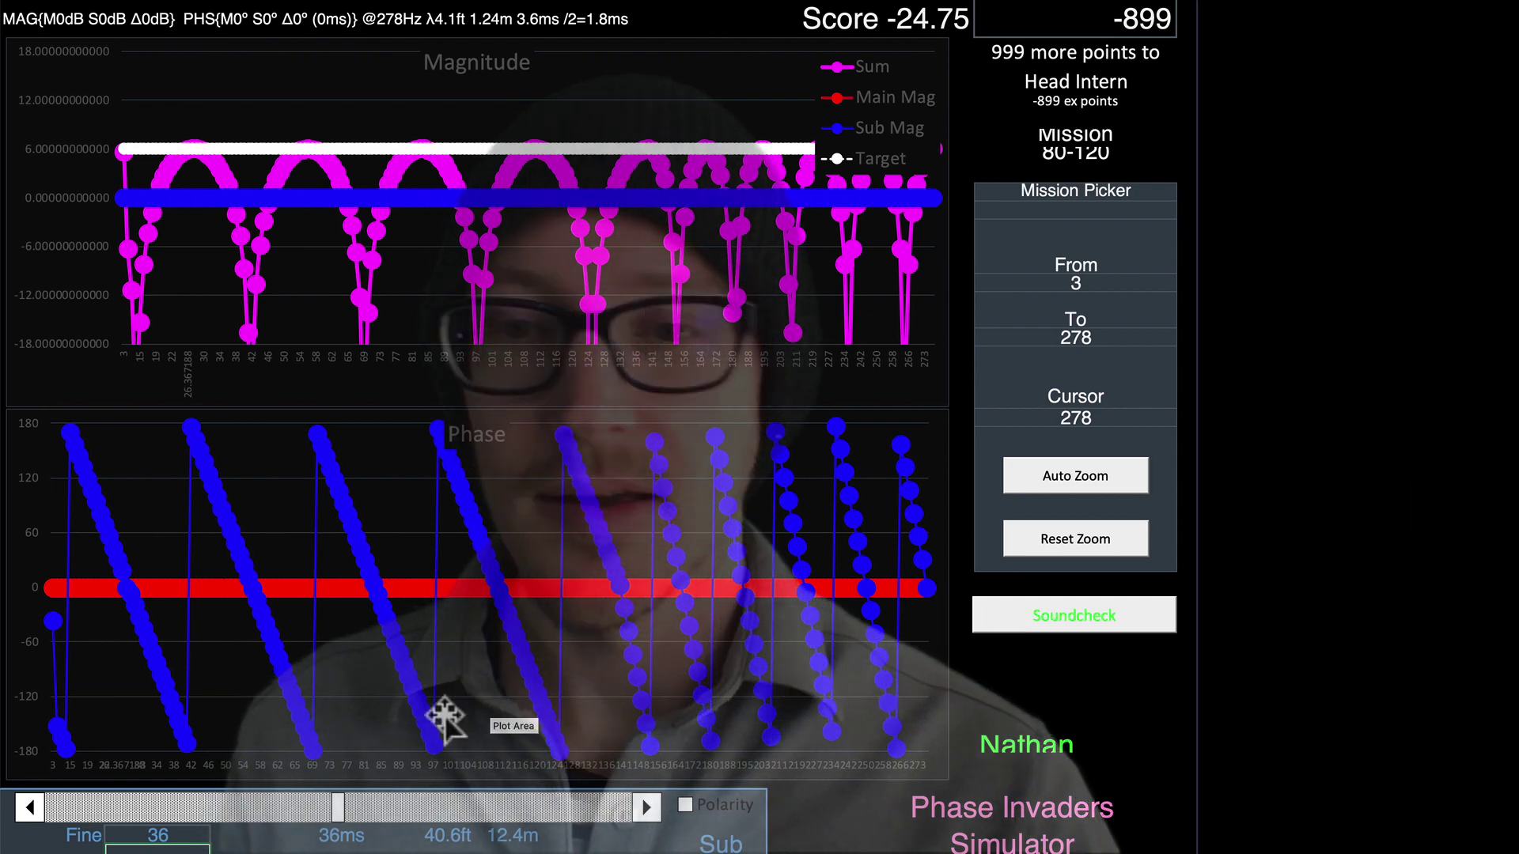
# - Set the Sub's Fine delay to 360 ms
pyautogui.doubleClick(182, 832)
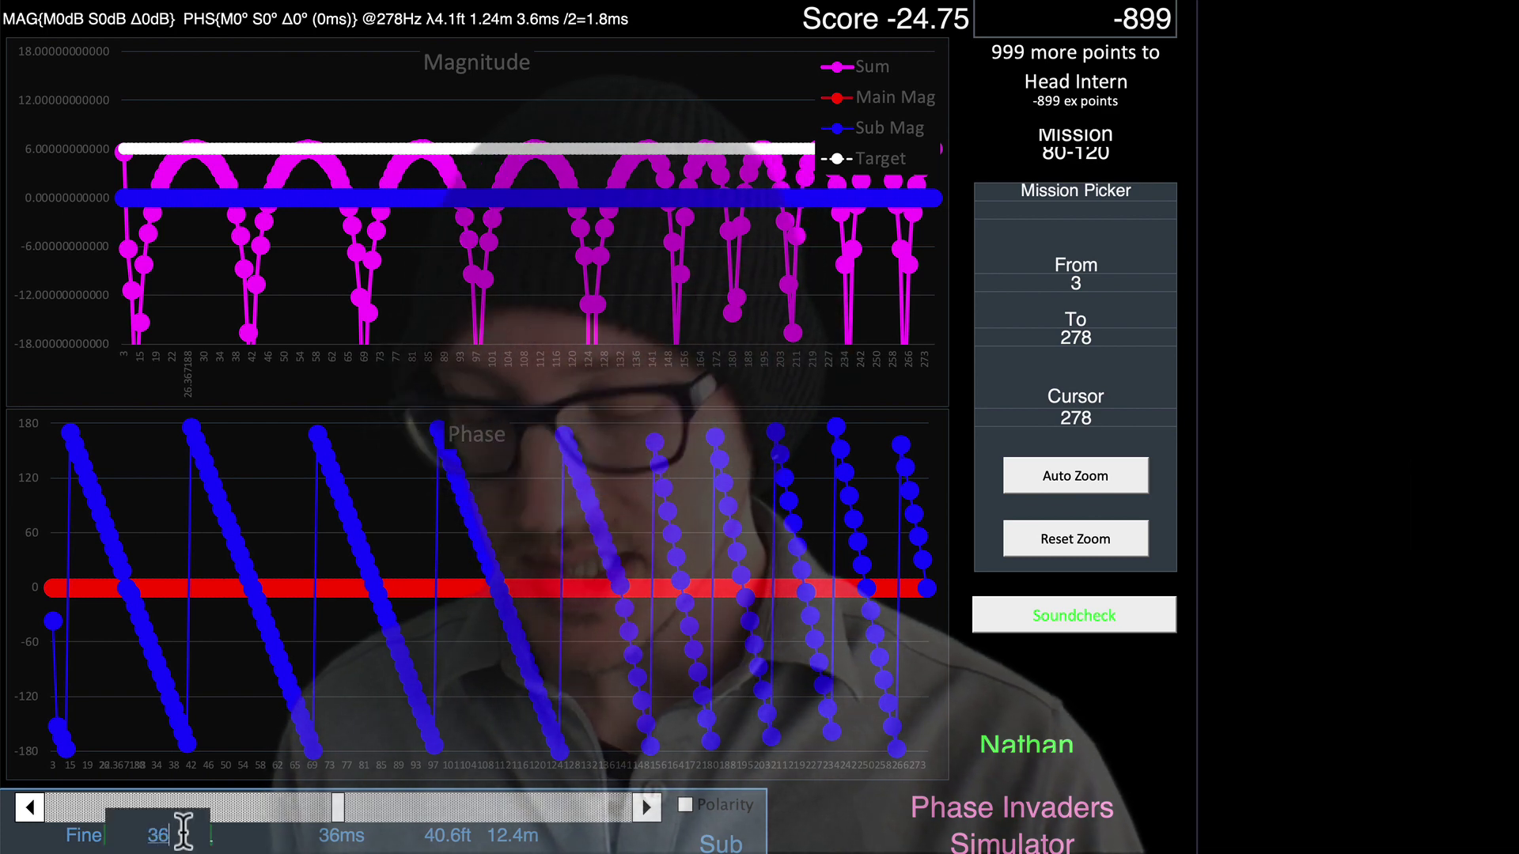
pyautogui.write('0')
pyautogui.press('Return')
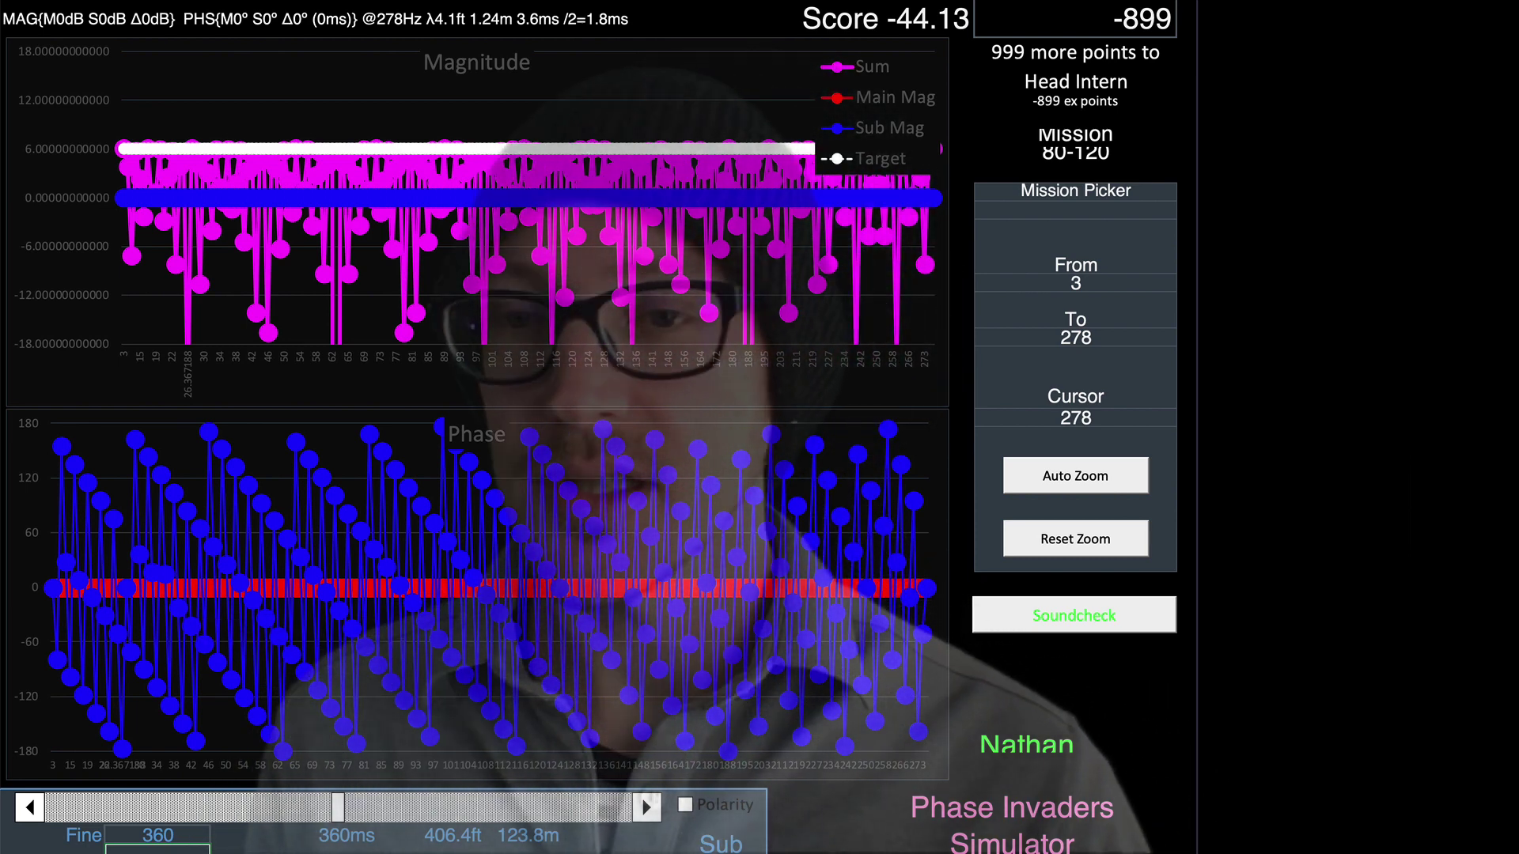
# - Enter 1.2 ms as the Sub's Fine delay
pyautogui.click(156, 836)
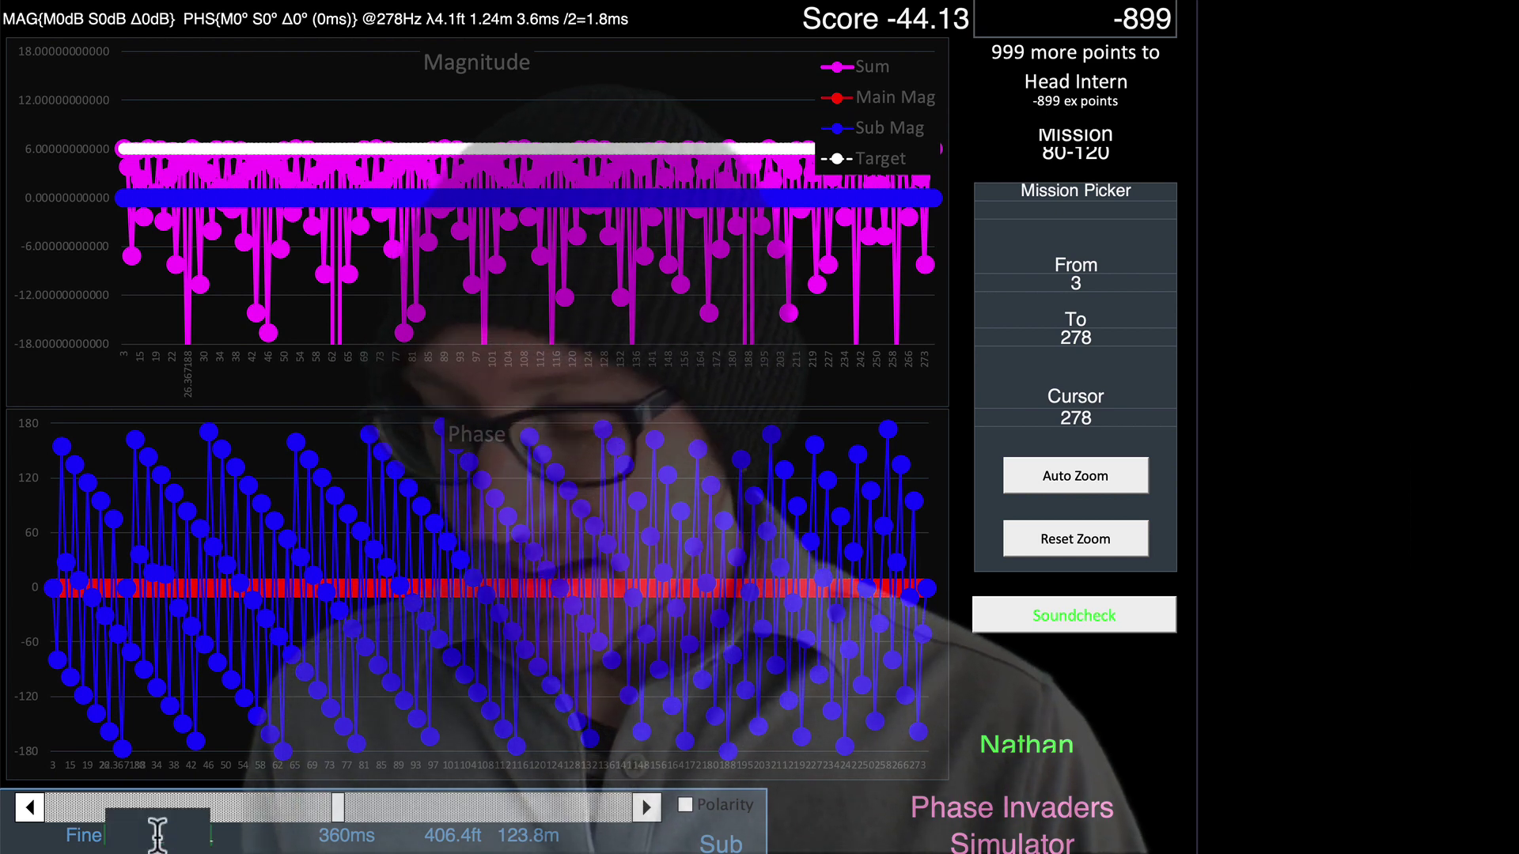
pyautogui.write('1.2')
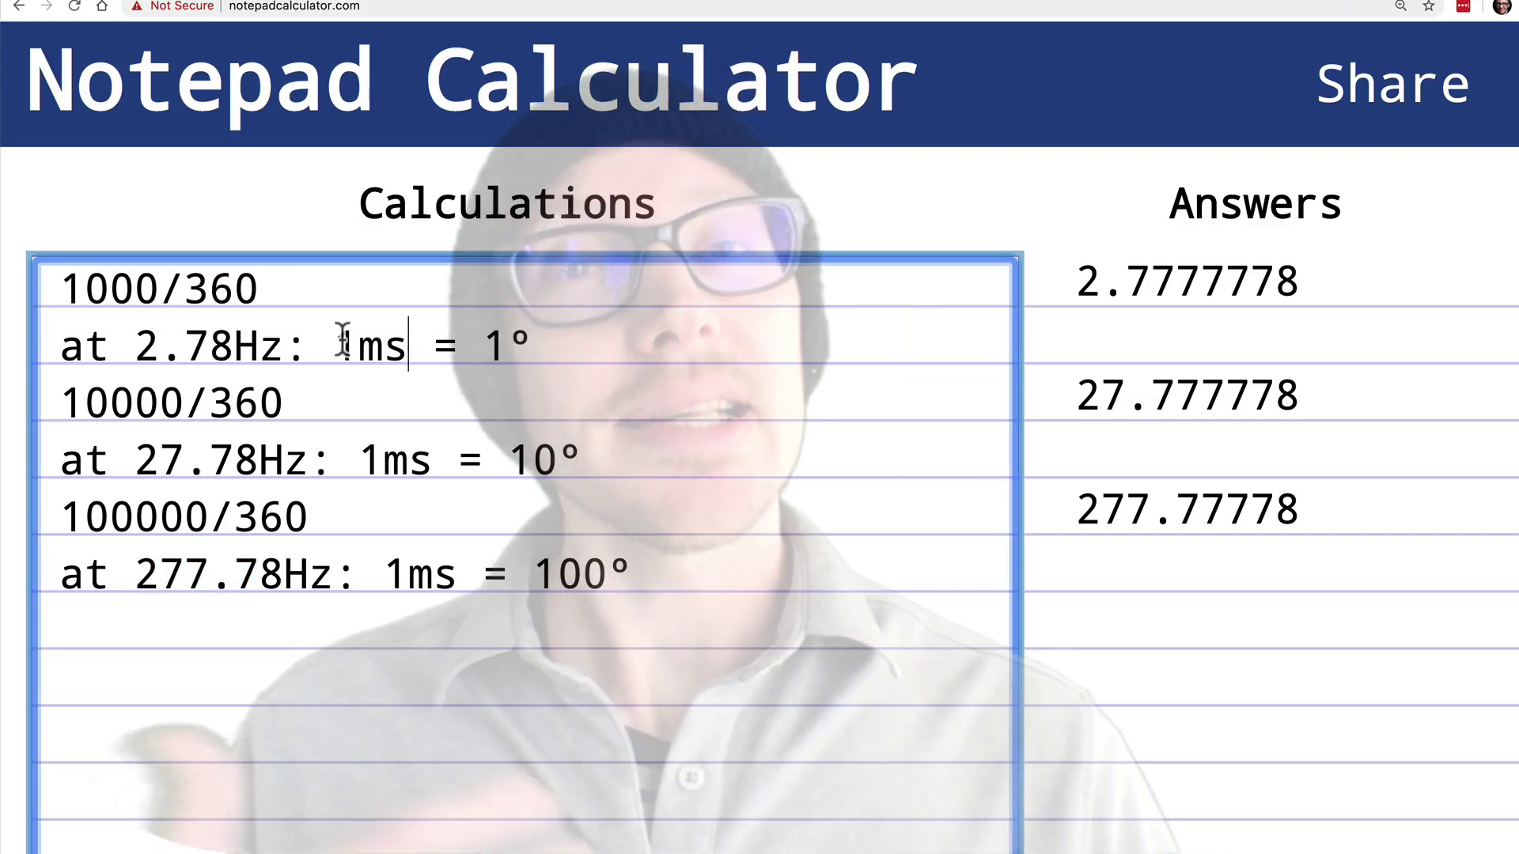
# - In Notepad Calculator, review the 2.78Hz note for 1º per millisecond and the 277.78Hz note for 100º per millisecond
pyautogui.moveTo(136, 342); pyautogui.dragTo(374, 345)
pyautogui.moveTo(489, 349); pyautogui.dragTo(557, 349)
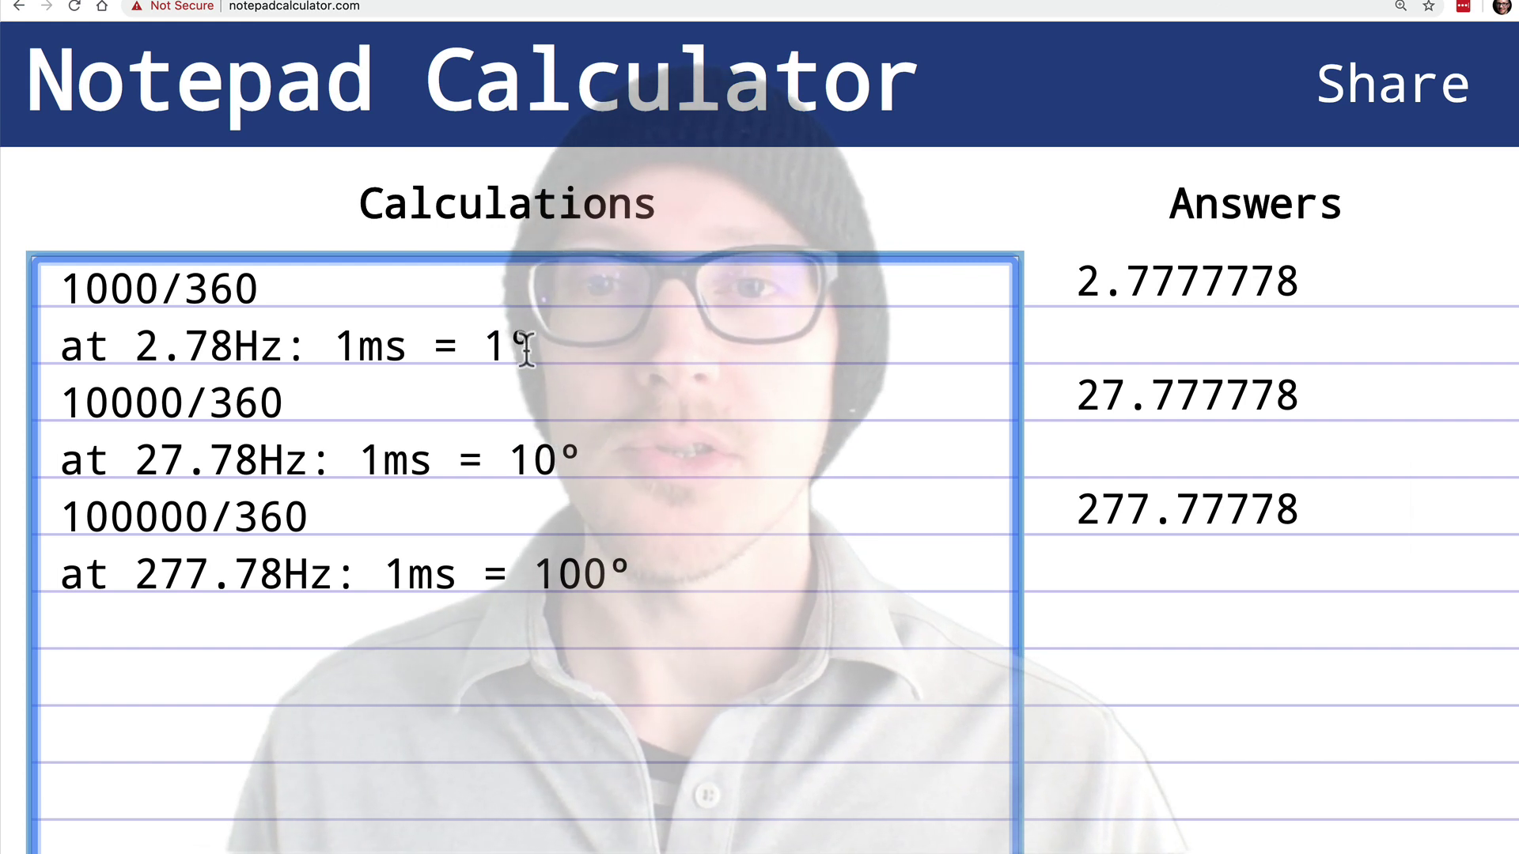
pyautogui.moveTo(373, 325); pyautogui.dragTo(151, 330)
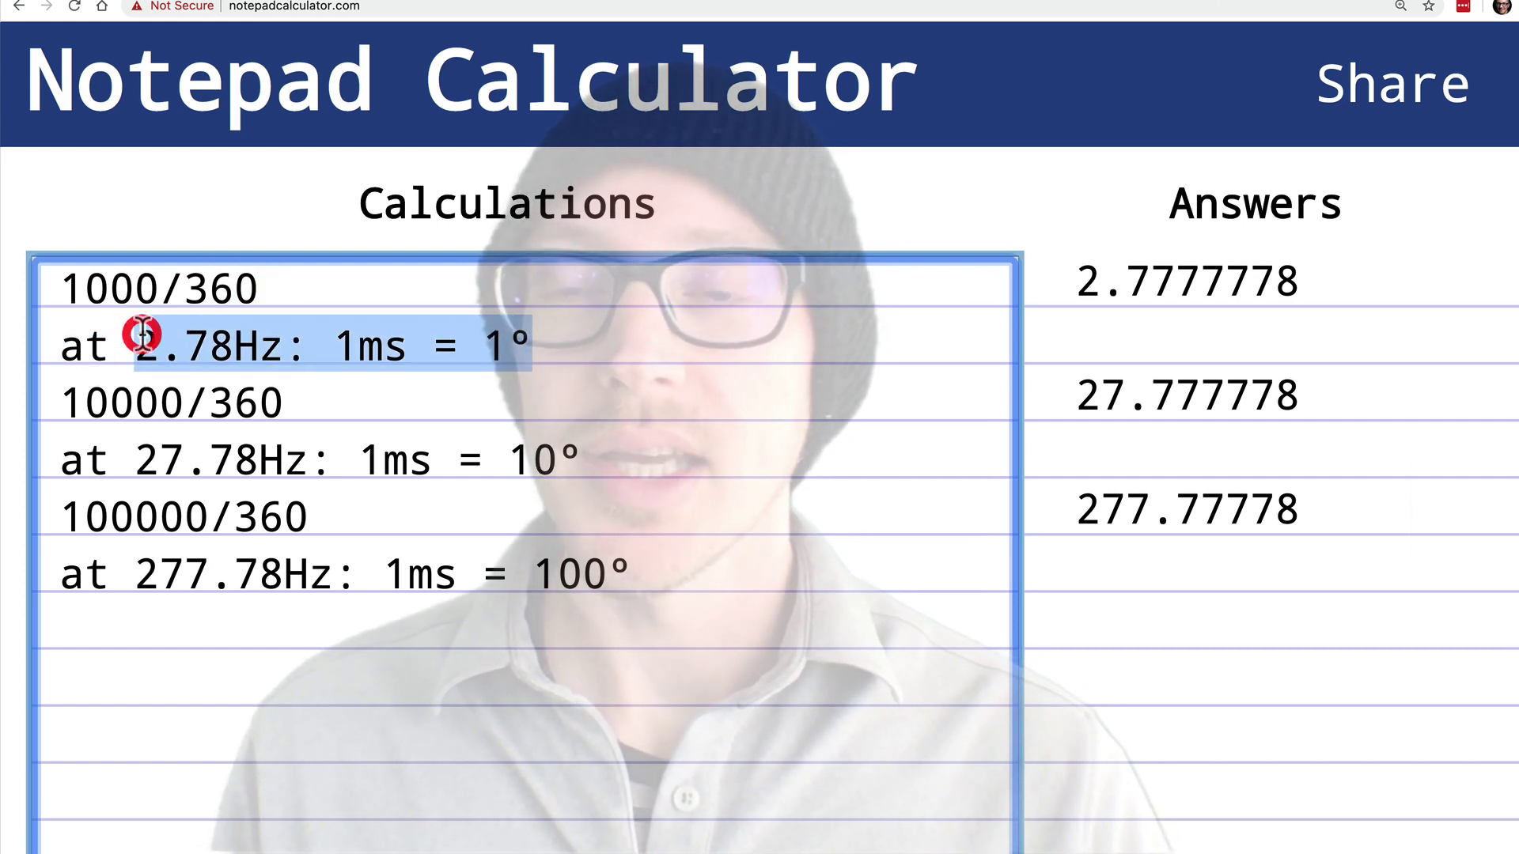
pyautogui.click(141, 333)
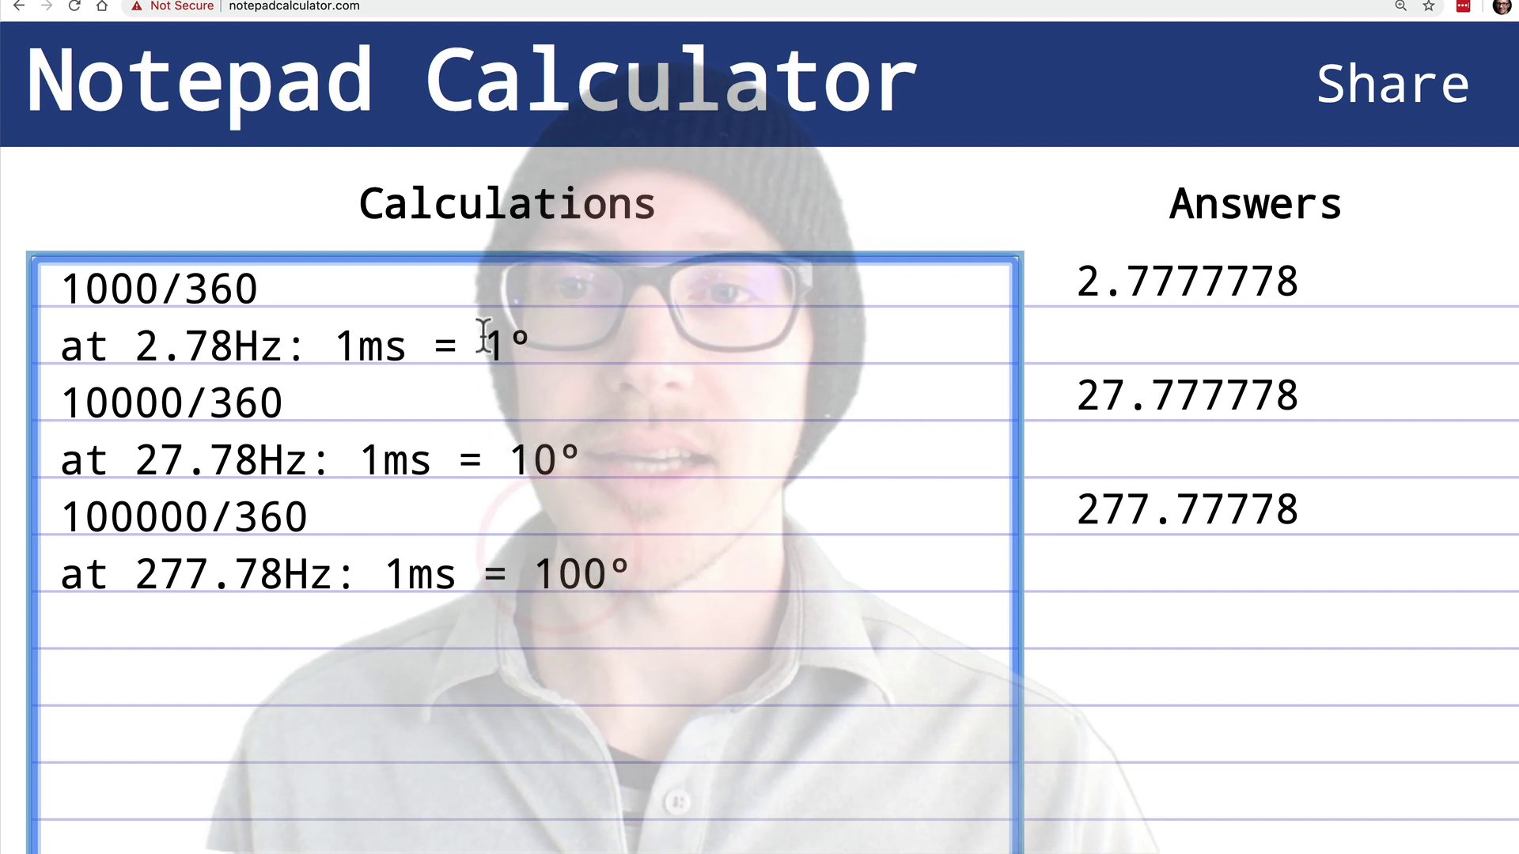
pyautogui.click(186, 582)
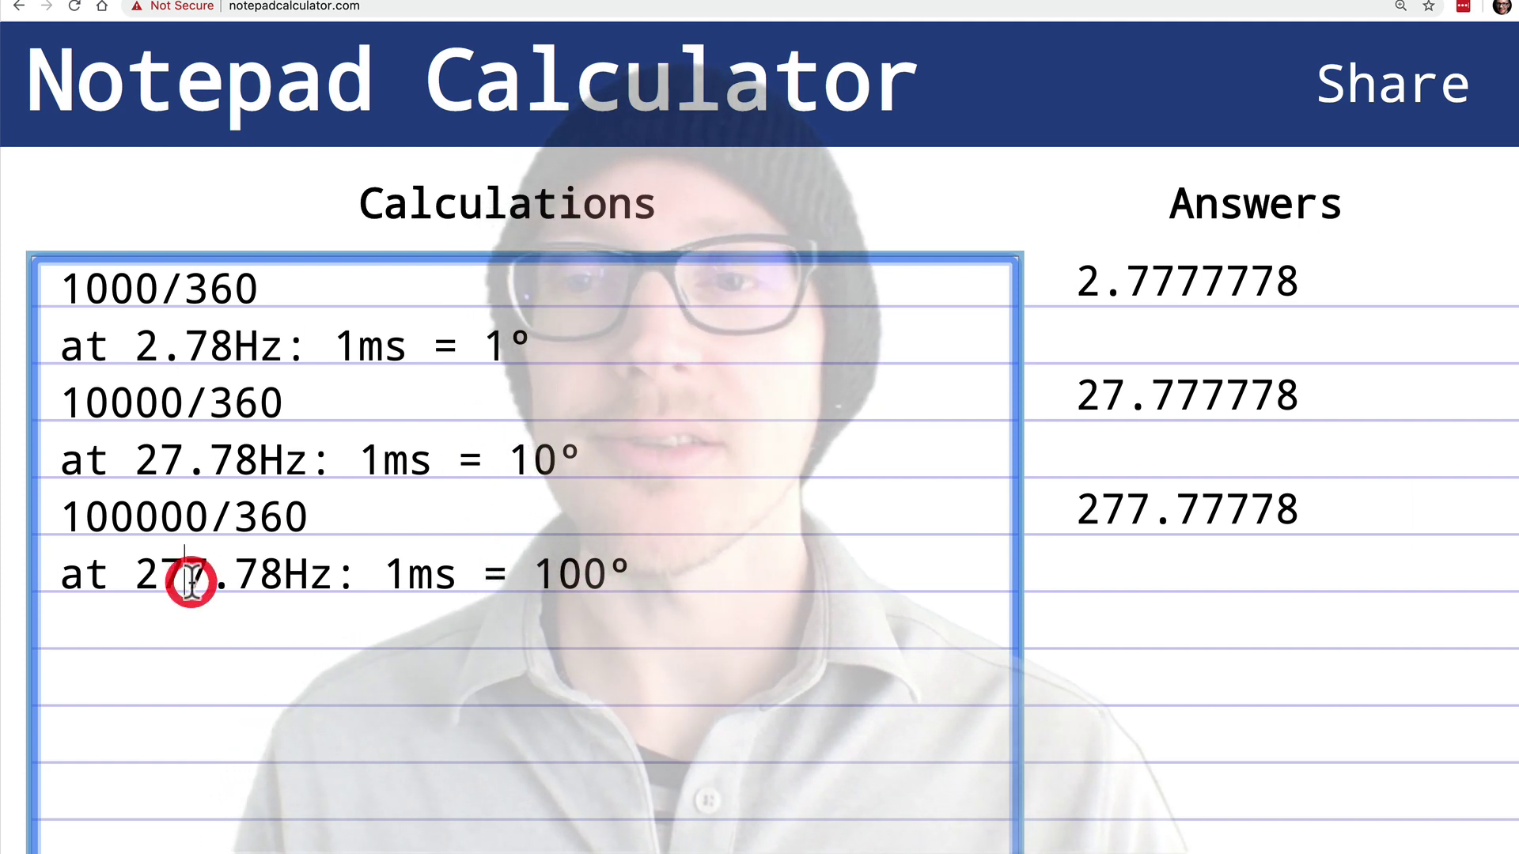
pyautogui.click(261, 576)
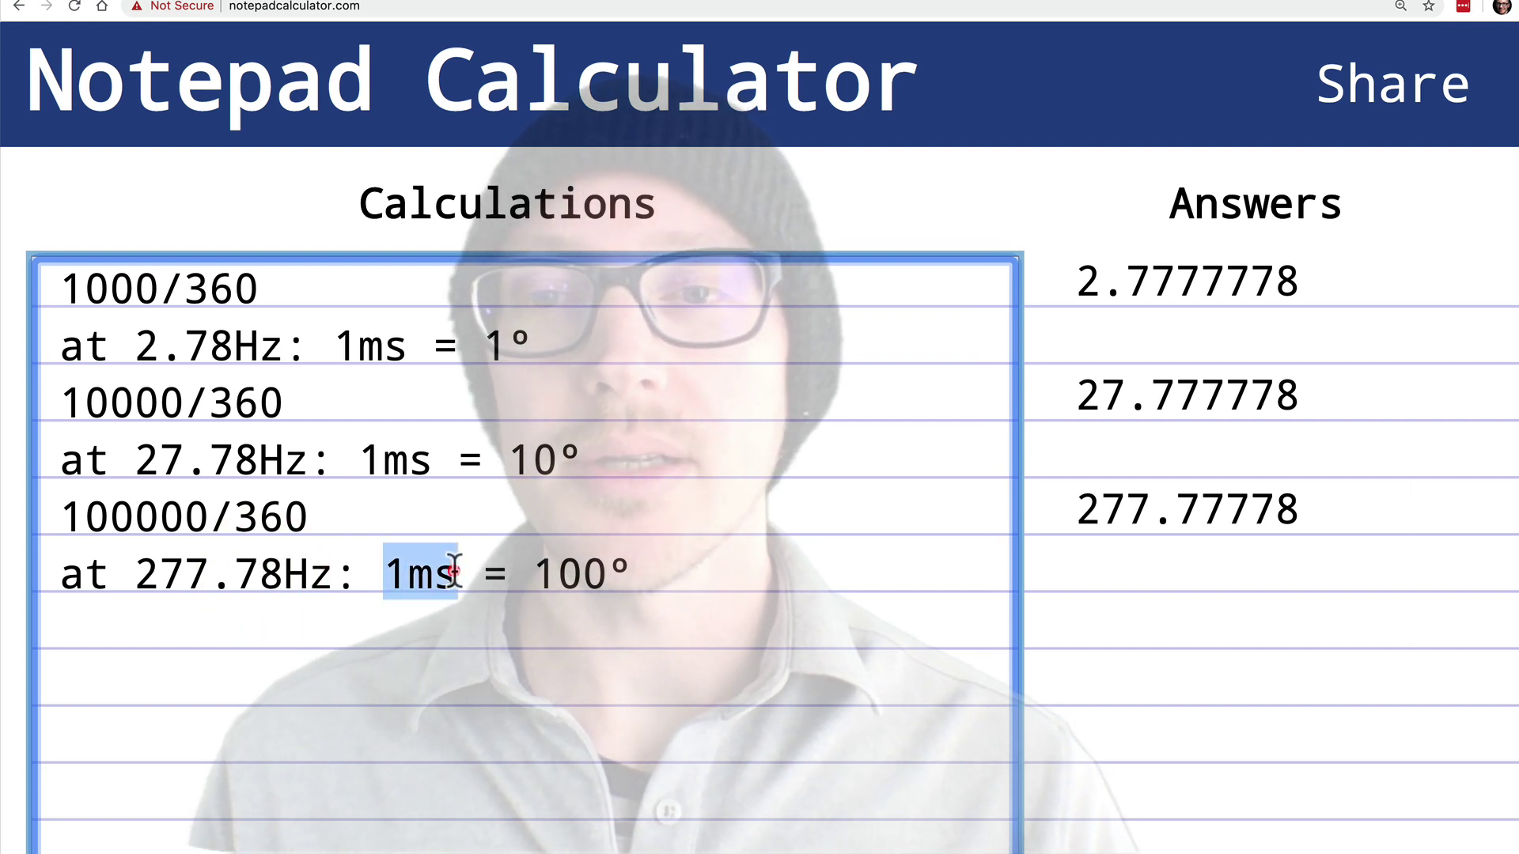